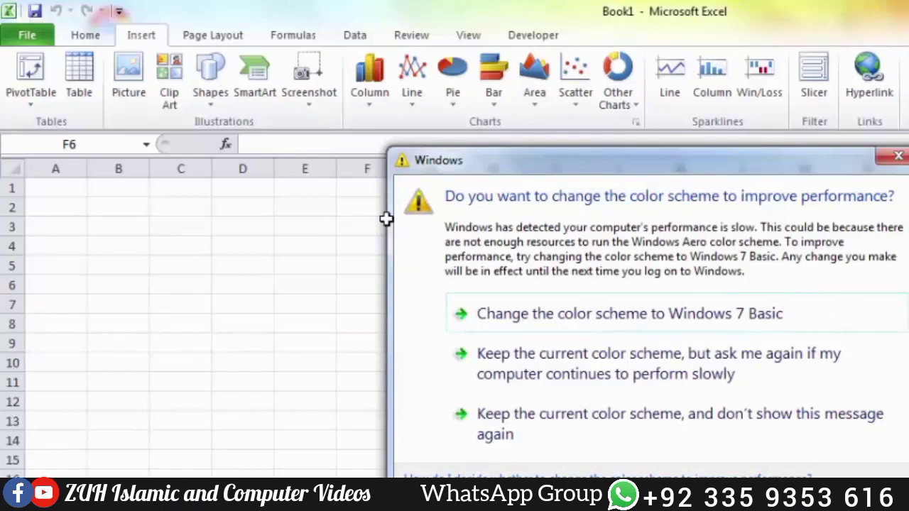
# Dismiss the color scheme prompt and view the used and free space pie chart in the properties of Local Disk (D:)
pyautogui.press('Escape')
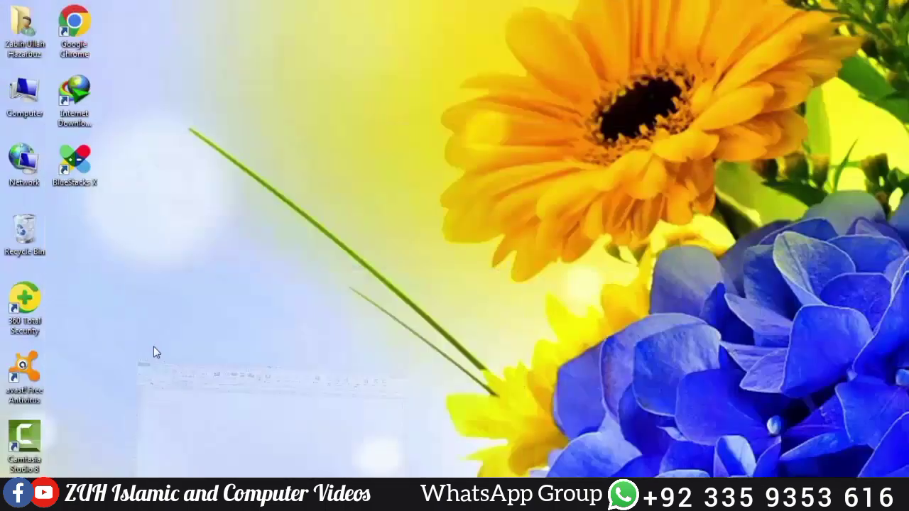
pyautogui.doubleClick(30, 122)
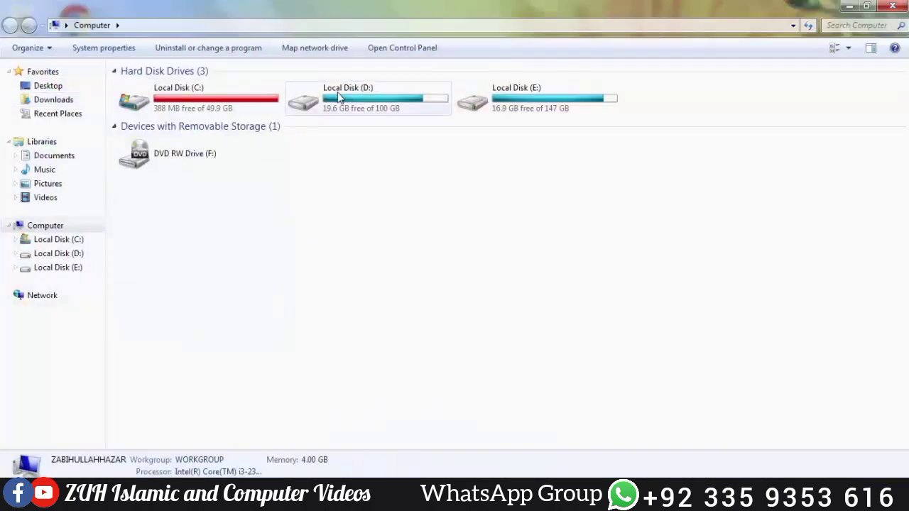
pyautogui.rightClick(340, 98)
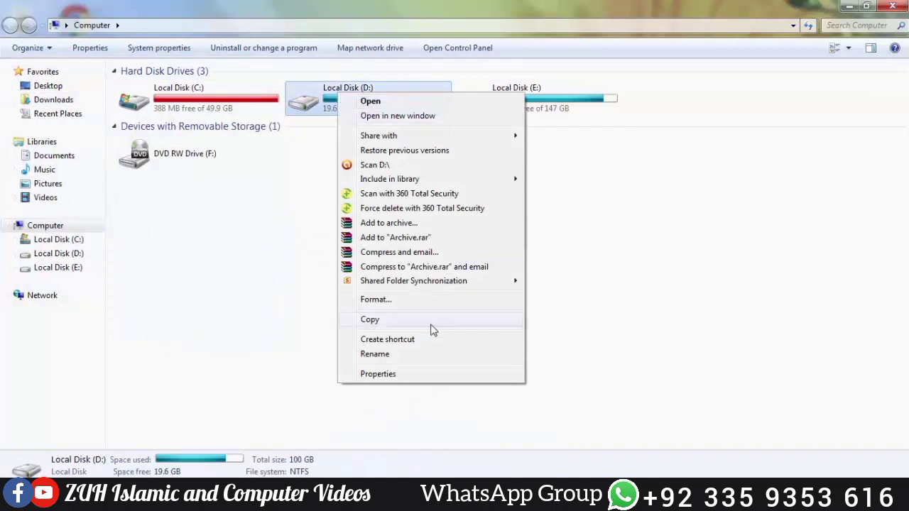
pyautogui.click(392, 373)
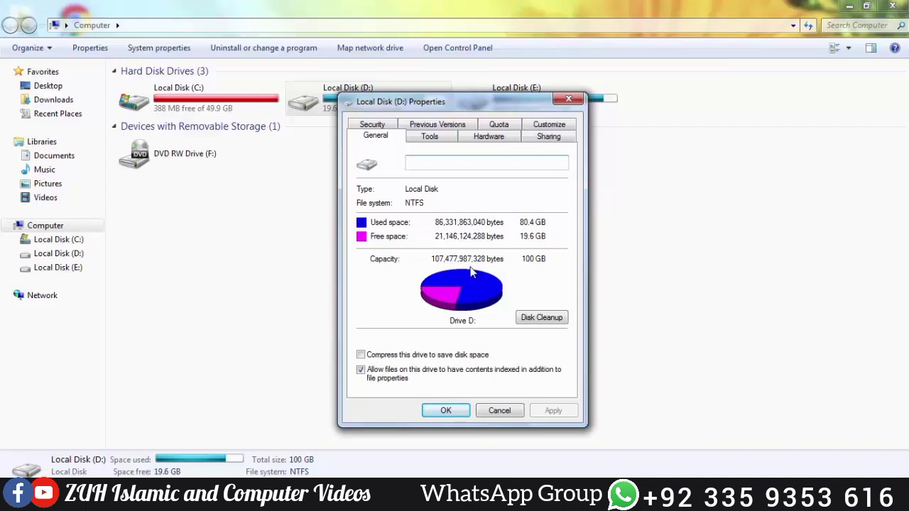
pyautogui.moveTo(467, 101); pyautogui.dragTo(464, 125)
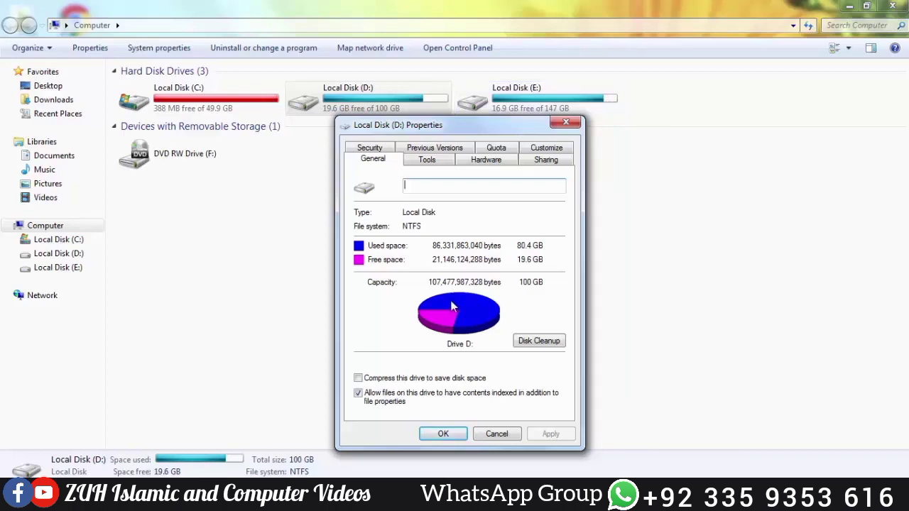
pyautogui.click(572, 126)
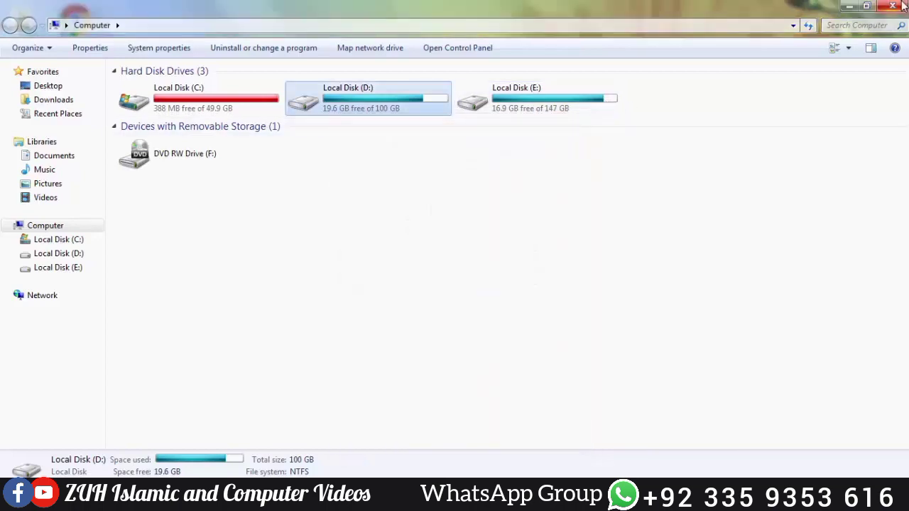
pyautogui.click(895, 6)
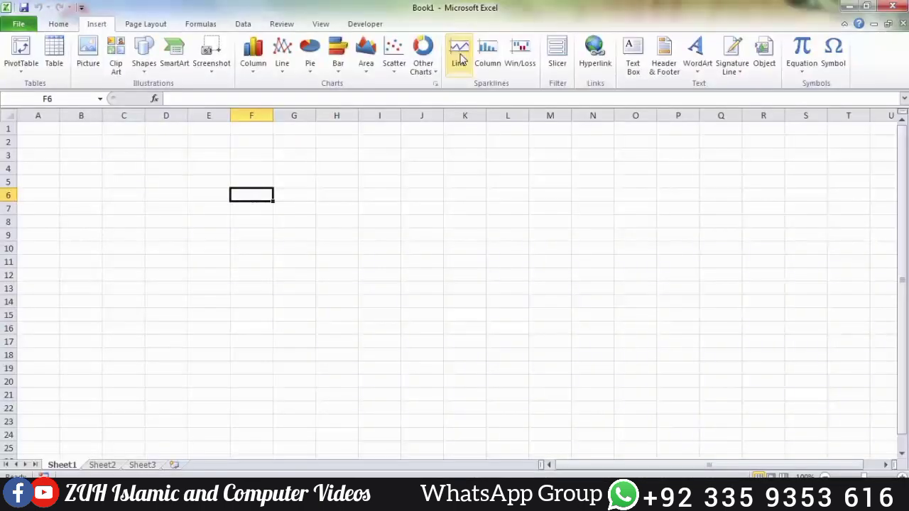
pyautogui.click(340, 68)
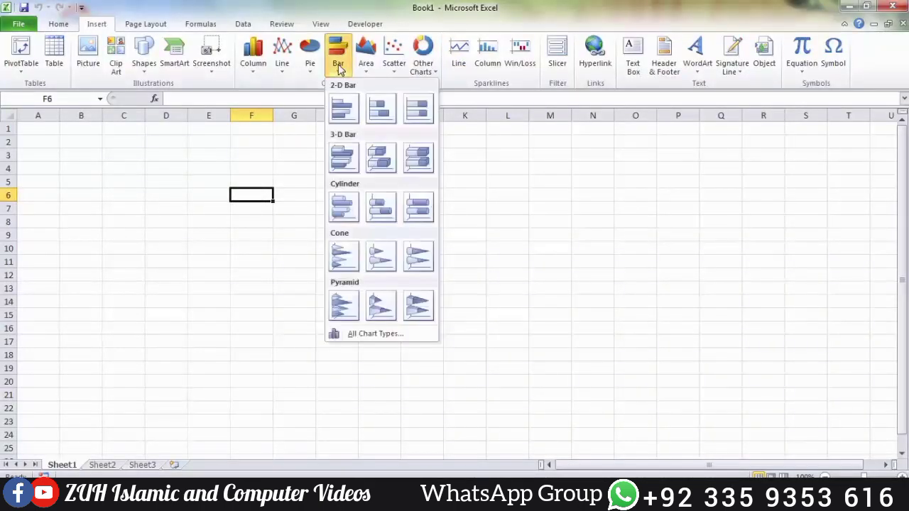
pyautogui.click(310, 67)
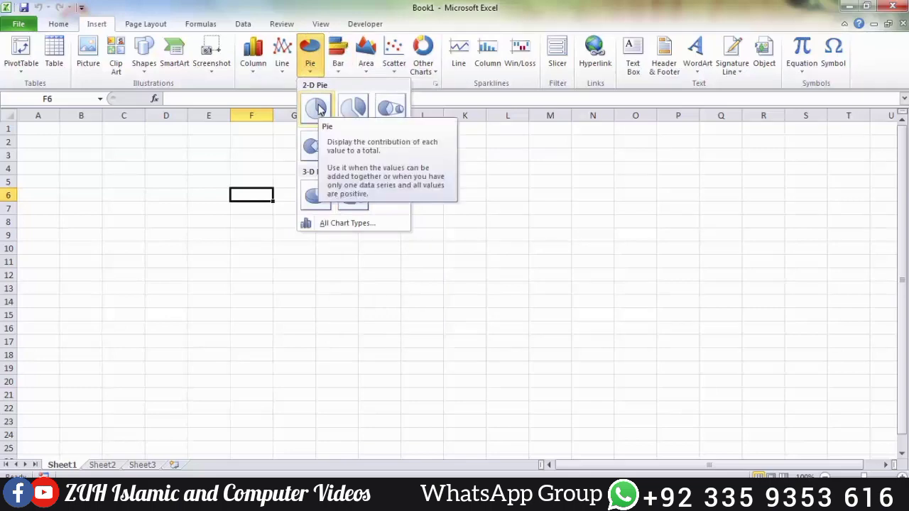
pyautogui.click(231, 153)
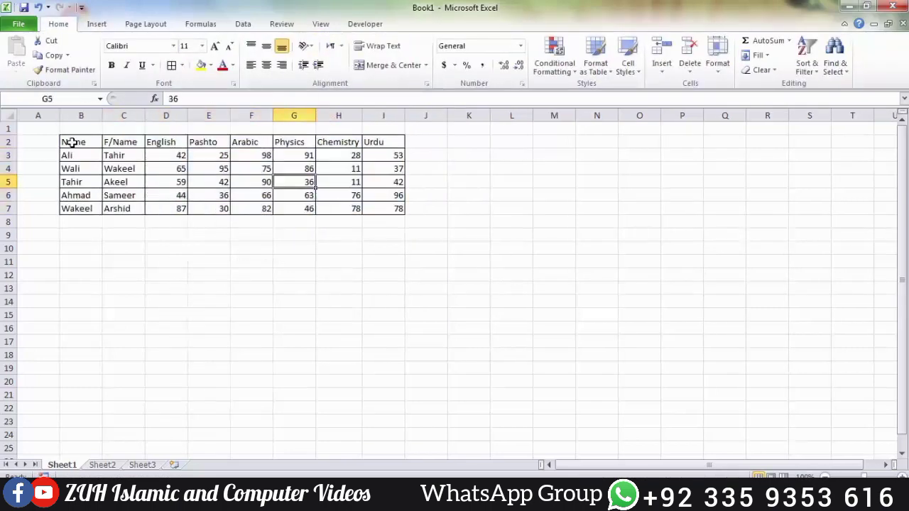
# Insert a clustered cylinder column chart from the whole marks table in B2:I7
pyautogui.moveTo(73, 142); pyautogui.dragTo(373, 213)
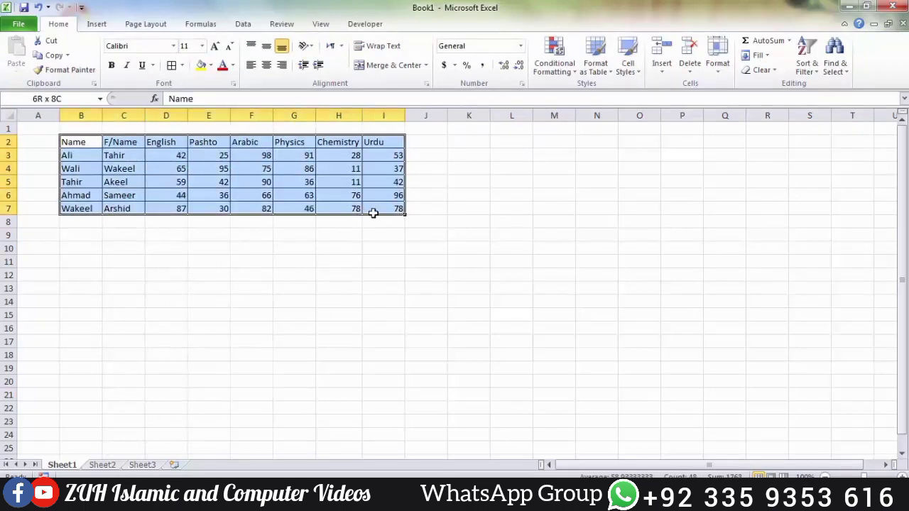
pyautogui.click(96, 25)
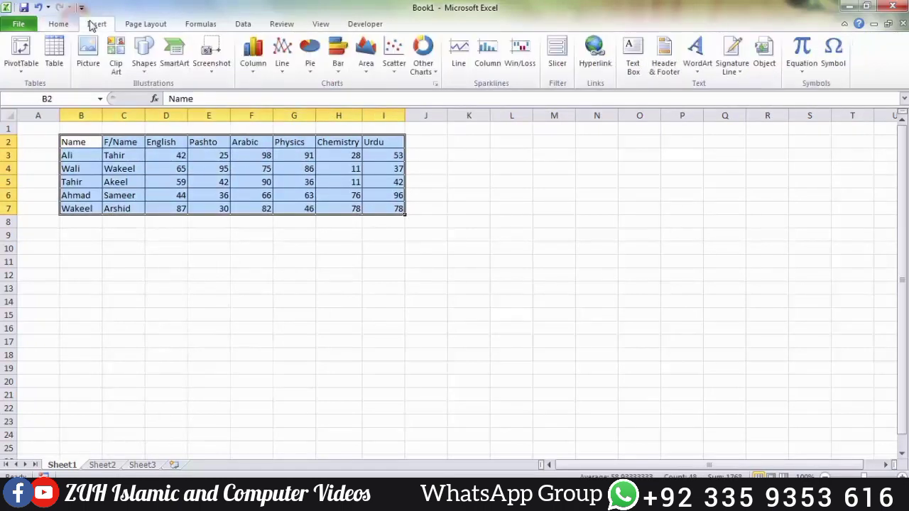
pyautogui.click(255, 64)
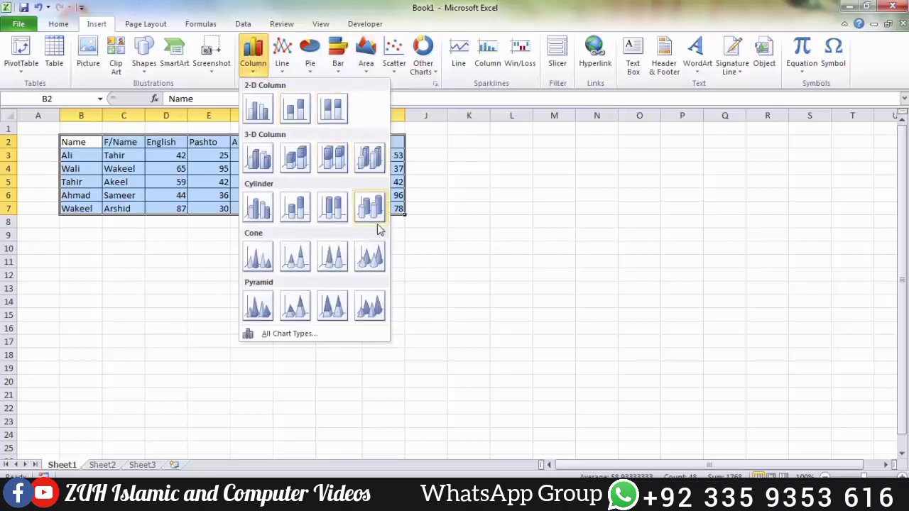
pyautogui.click(267, 205)
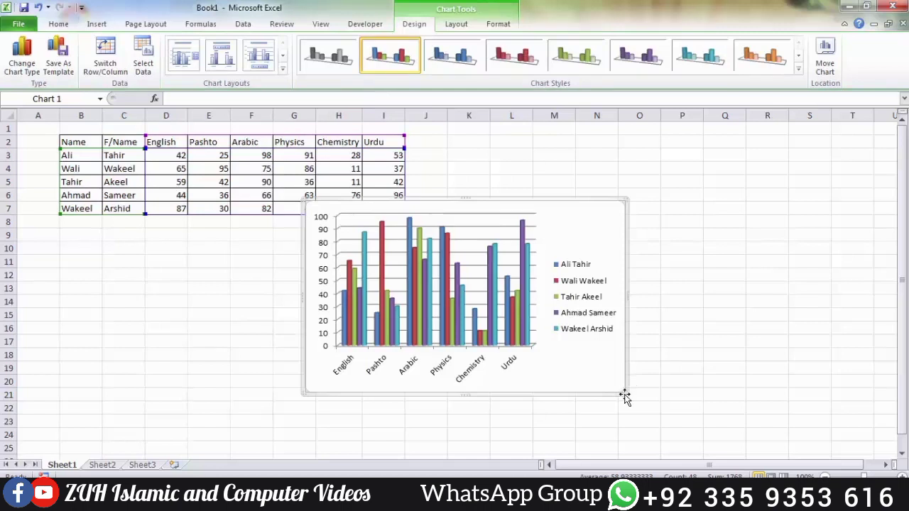
# Widen the cylinder chart to about column Q and move it just below the marks table
pyautogui.moveTo(622, 391); pyautogui.dragTo(808, 392)
pyautogui.moveTo(630, 201); pyautogui.dragTo(674, 220)
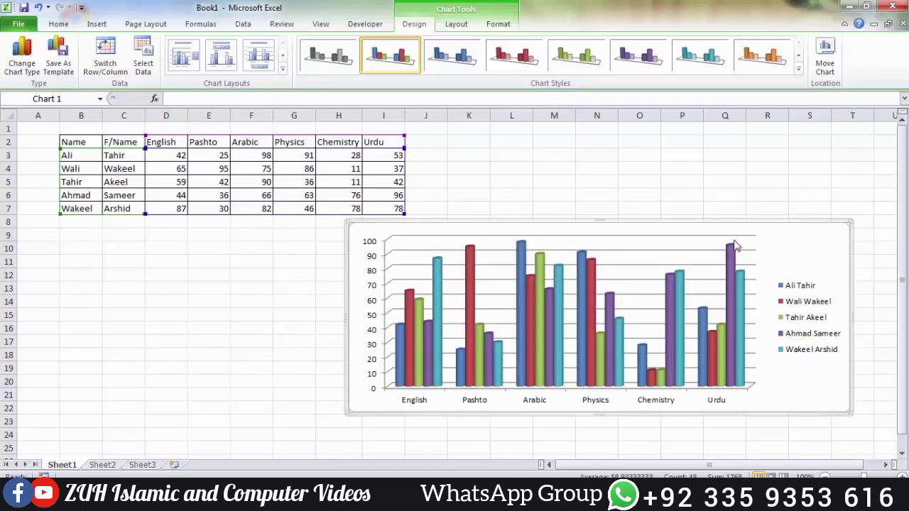
pyautogui.moveTo(733, 264)
pyautogui.moveTo(684, 287)
pyautogui.moveTo(587, 385)
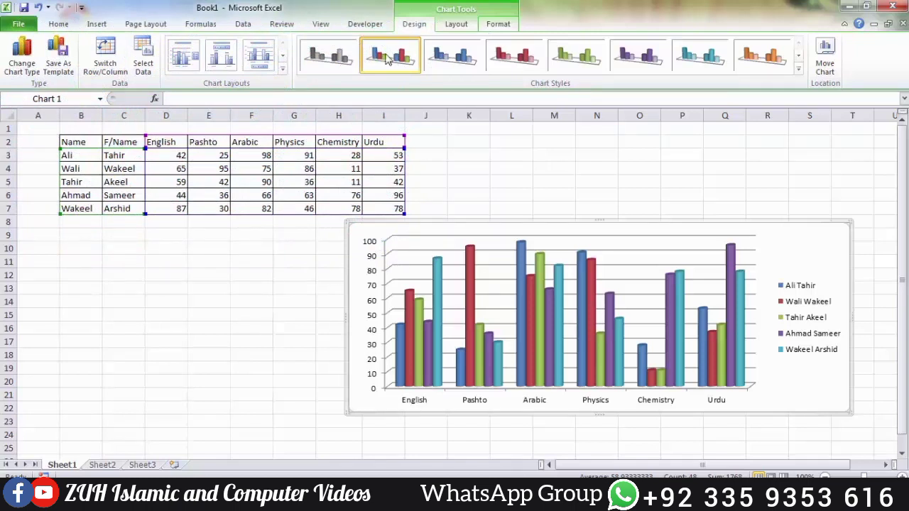
# Check the chart's hidden and empty cell options in its data source settings without changing them
pyautogui.click(142, 56)
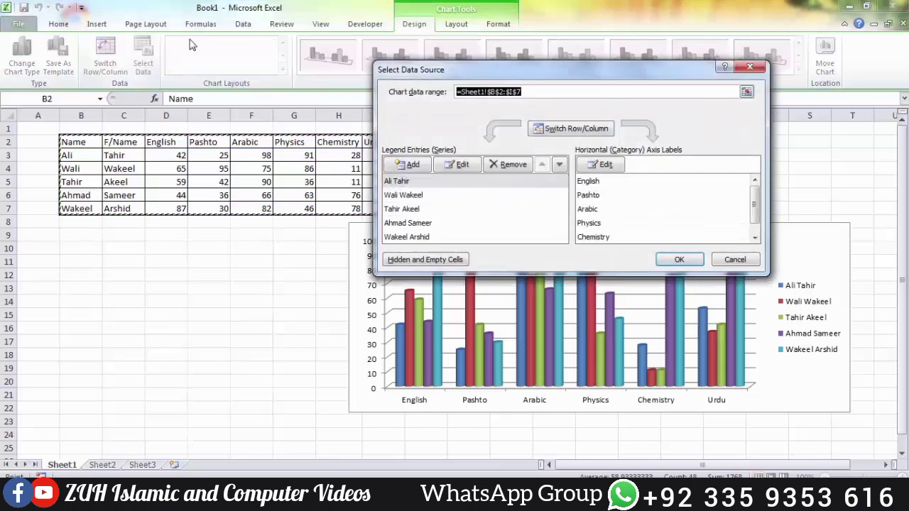
pyautogui.click(425, 259)
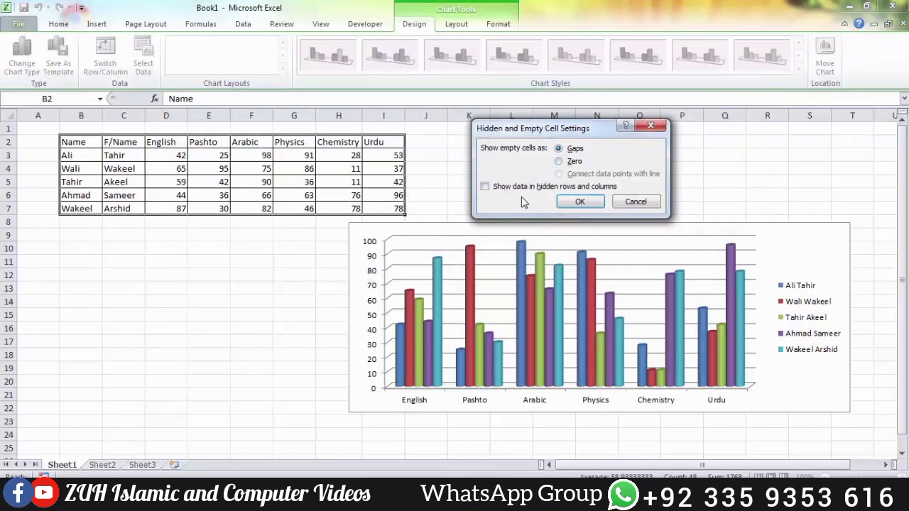
pyautogui.click(630, 206)
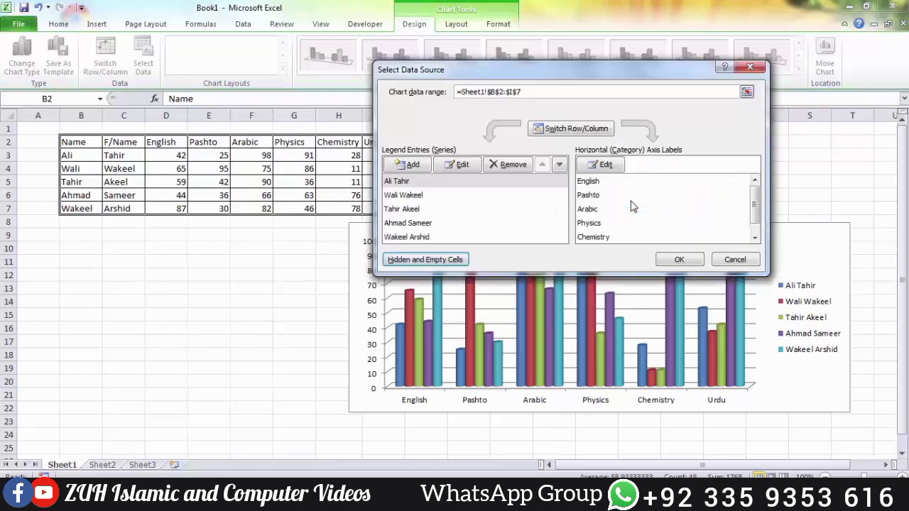
pyautogui.click(734, 260)
# Clear the Urdu mark in cell I4
pyautogui.click(293, 249)
pyautogui.click(391, 168)
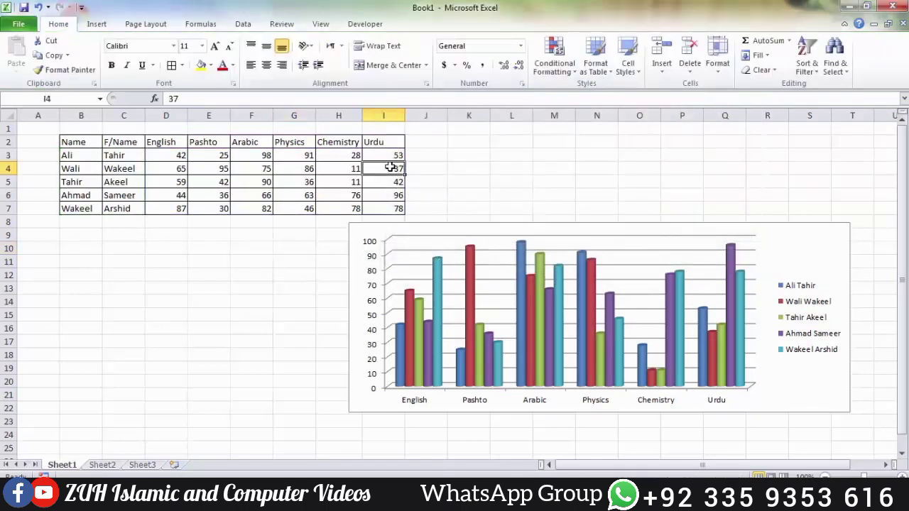
pyautogui.press('Delete')
pyautogui.click(268, 315)
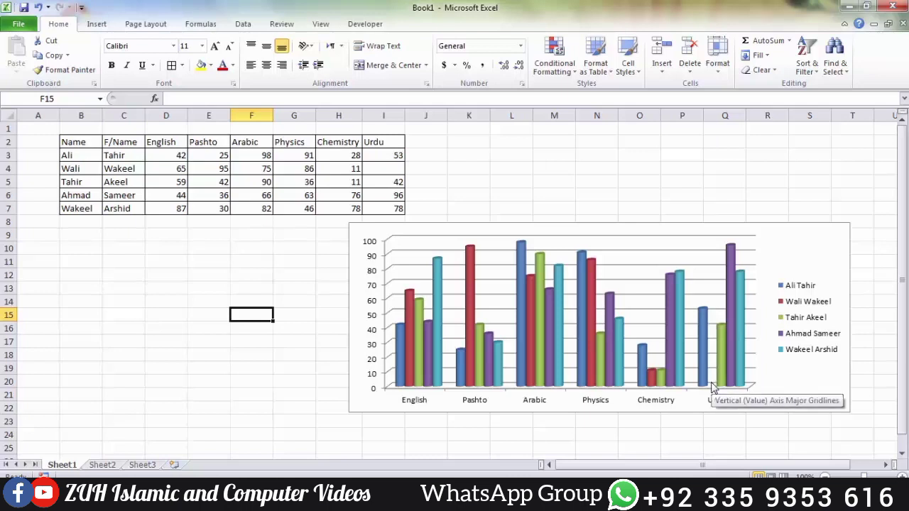
# Set the chart to show empty cells as Zero in its Hidden and Empty Cell Settings
pyautogui.click(463, 225)
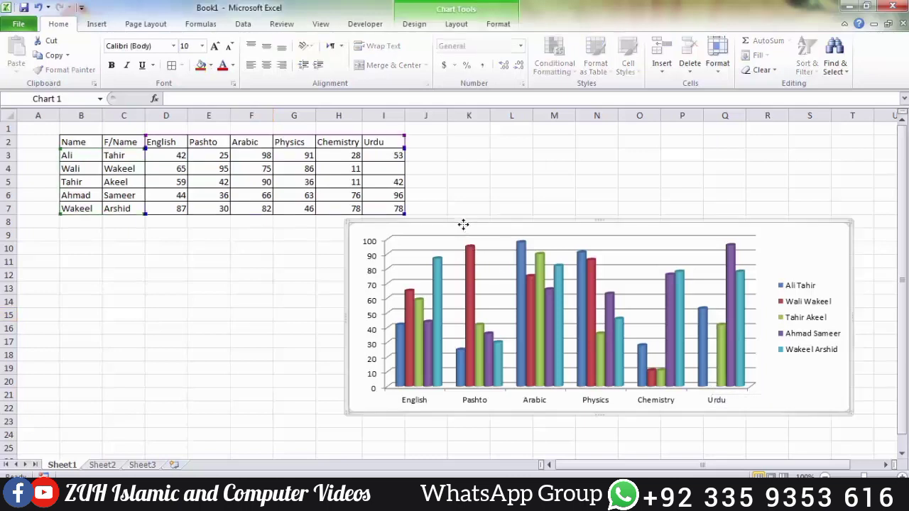
pyautogui.click(419, 24)
pyautogui.click(145, 65)
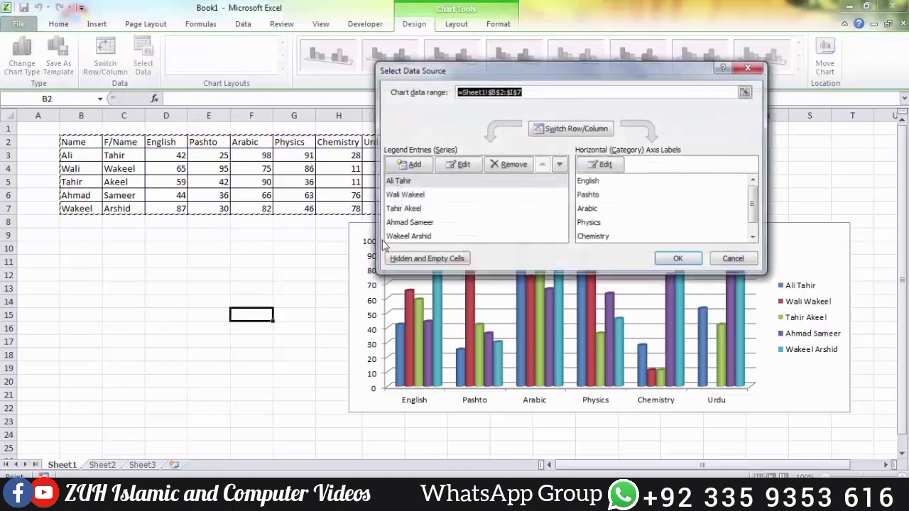
pyautogui.click(425, 260)
pyautogui.click(559, 162)
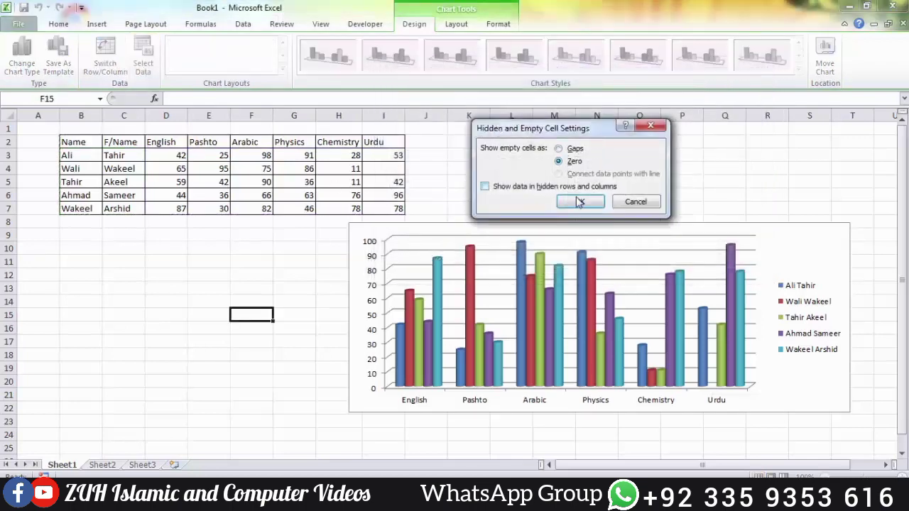
pyautogui.click(579, 203)
pyautogui.click(674, 258)
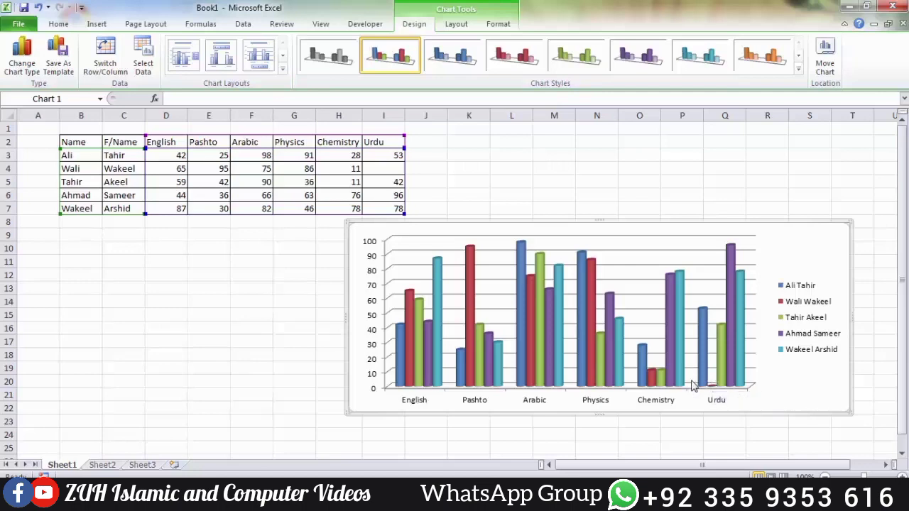
# Review the option for connecting data points with a line in the column chart's empty cell settings, leaving everything as is
pyautogui.click(143, 63)
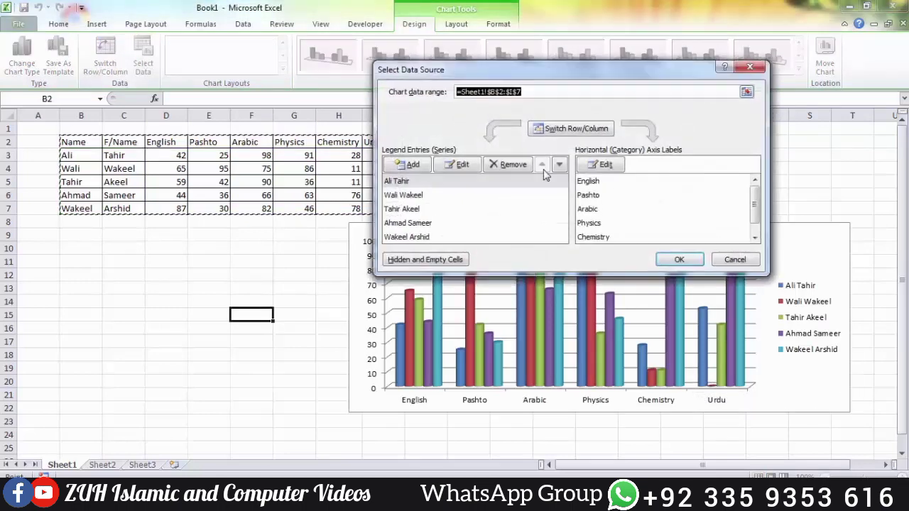
pyautogui.click(444, 260)
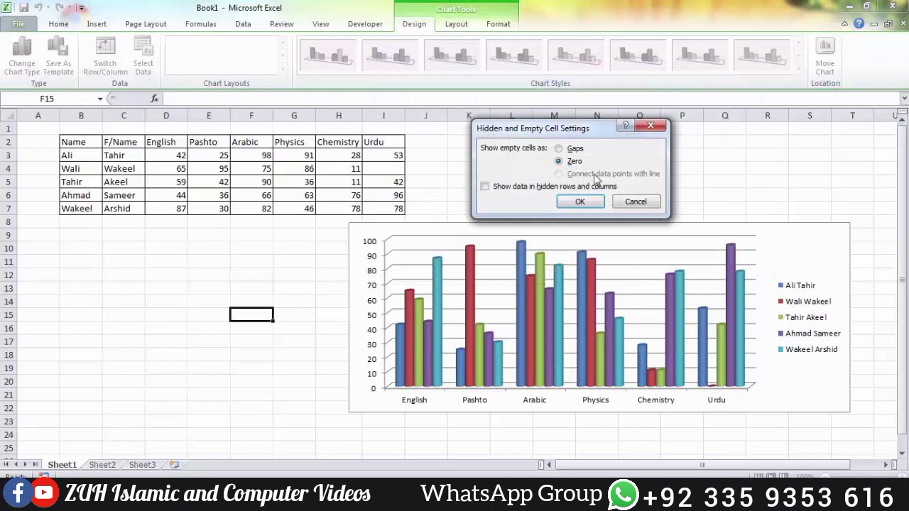
pyautogui.click(640, 203)
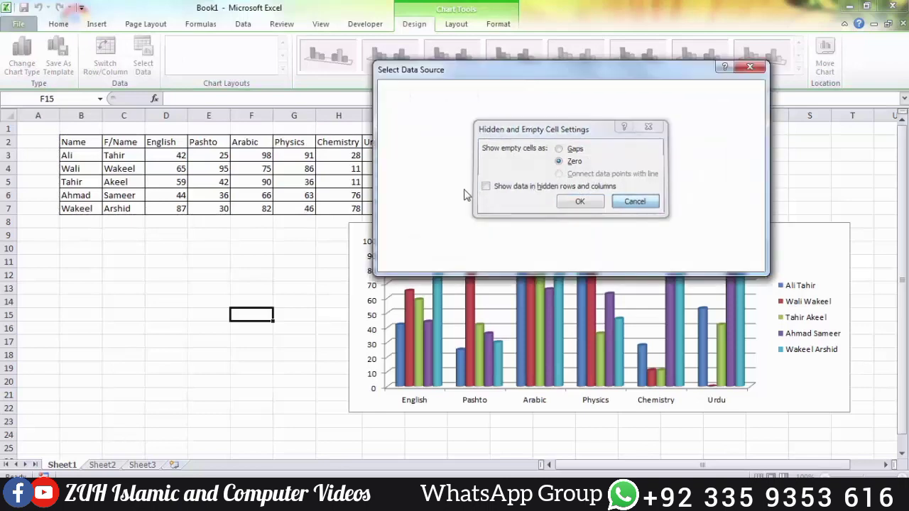
pyautogui.click(732, 260)
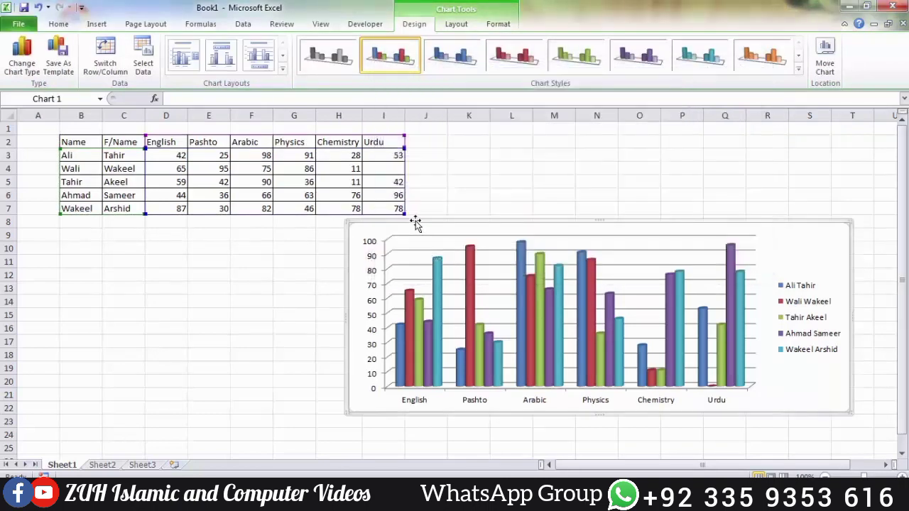
# Change the chart type to Line with Markers
pyautogui.click(19, 57)
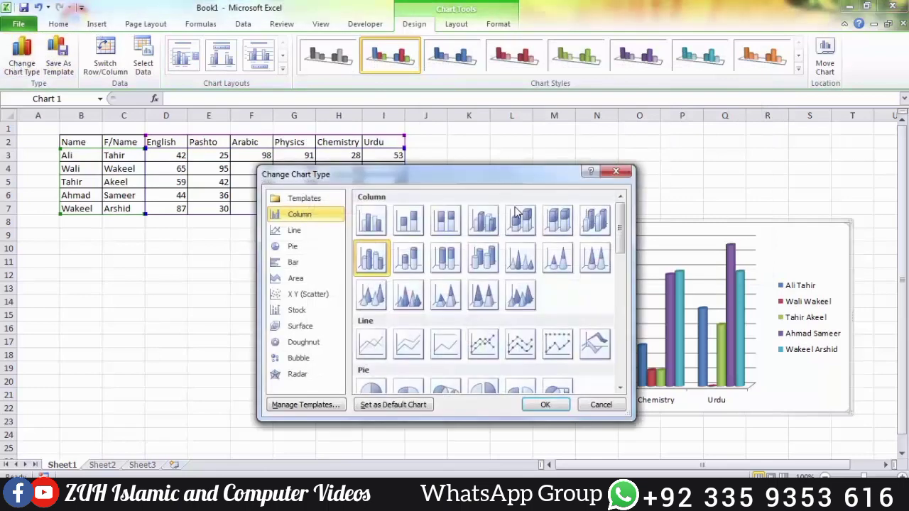
pyautogui.click(483, 345)
pyautogui.click(545, 405)
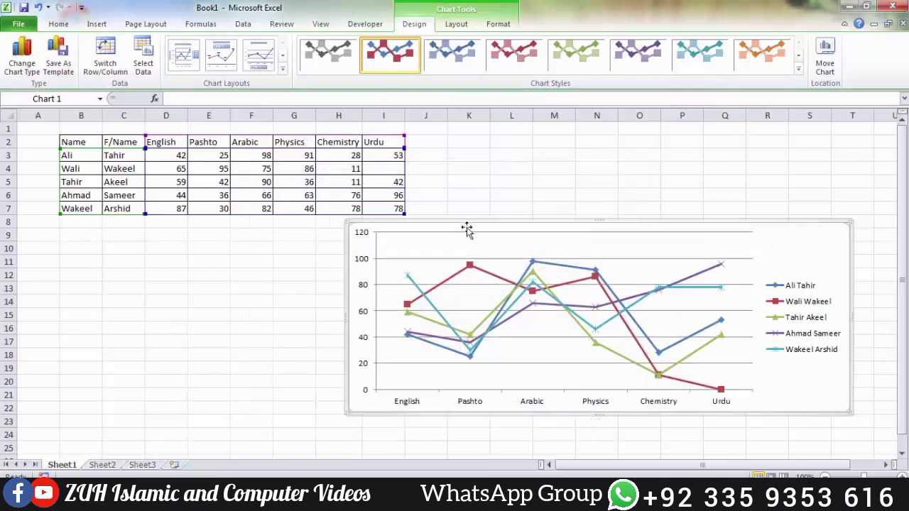
# Clear the Pashto, Arabic and Physics marks in cells E4:G4
pyautogui.click(290, 185)
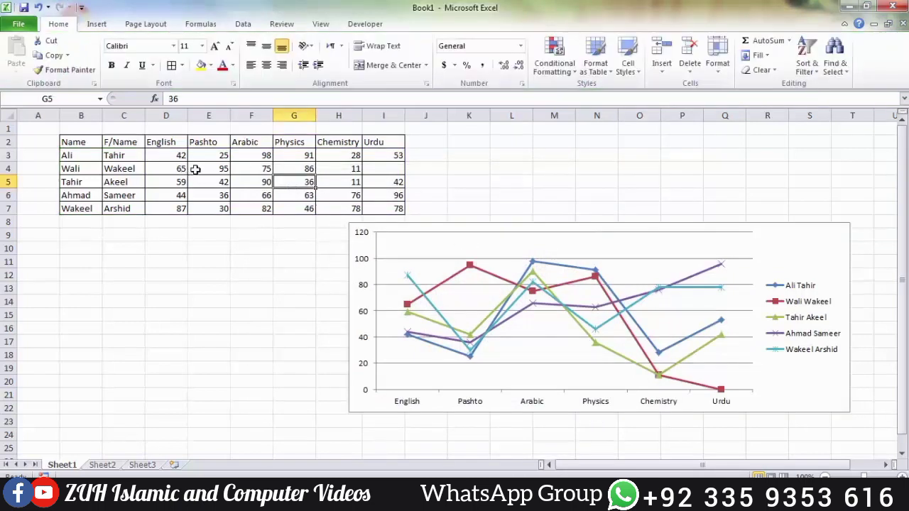
pyautogui.moveTo(205, 171); pyautogui.dragTo(292, 172)
pyautogui.press('Delete')
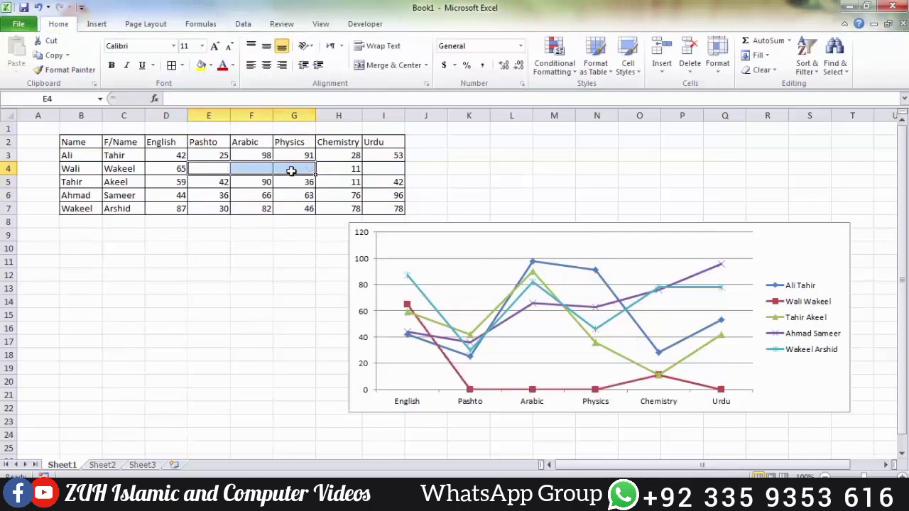
pyautogui.click(269, 194)
# Set the line chart's empty cells to Connect data points with line in its Hidden and Empty Cell Settings
pyautogui.click(365, 229)
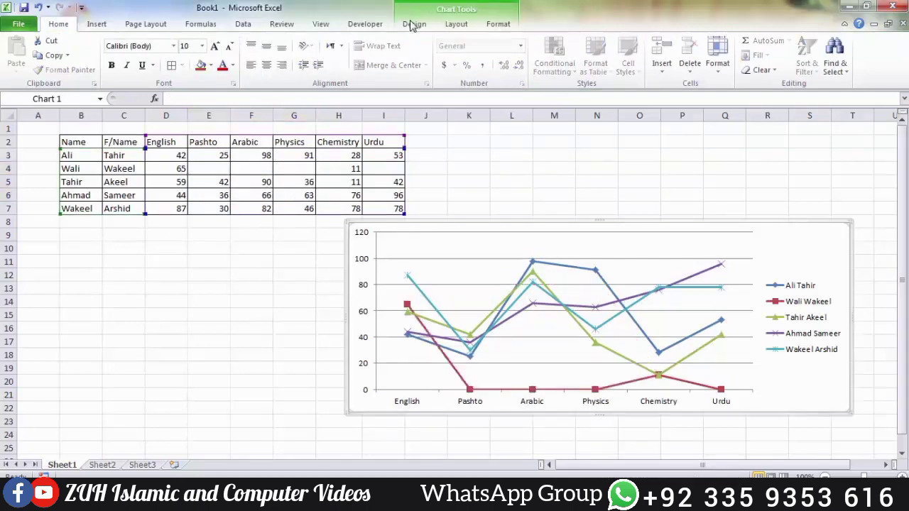
pyautogui.click(414, 23)
pyautogui.click(143, 60)
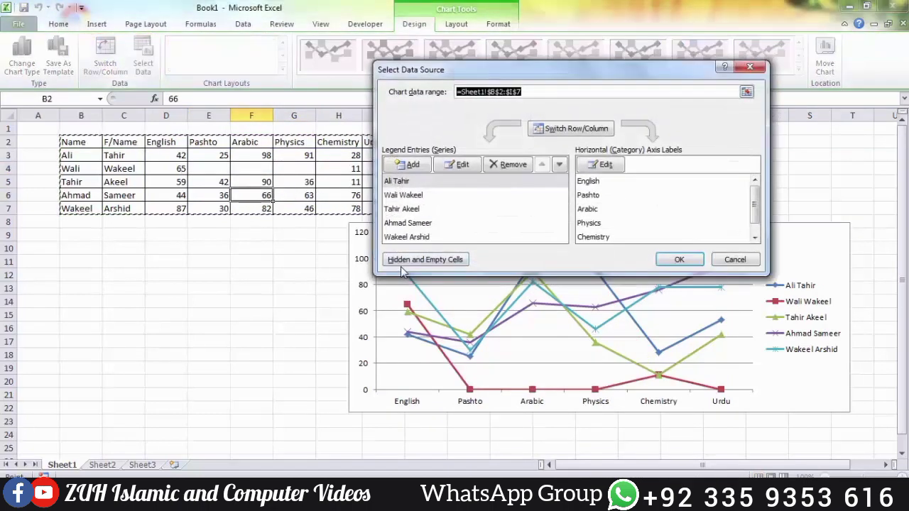
pyautogui.click(426, 263)
pyautogui.moveTo(480, 134); pyautogui.dragTo(325, 34)
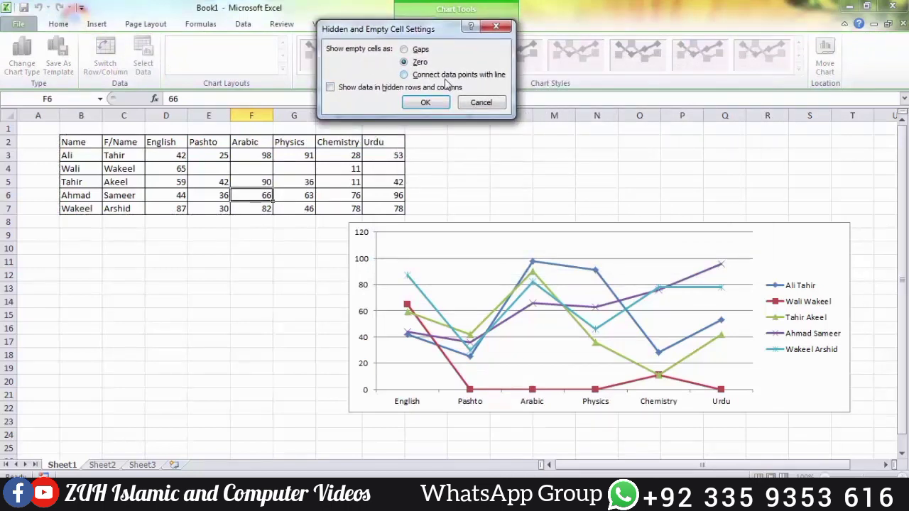
pyautogui.click(429, 103)
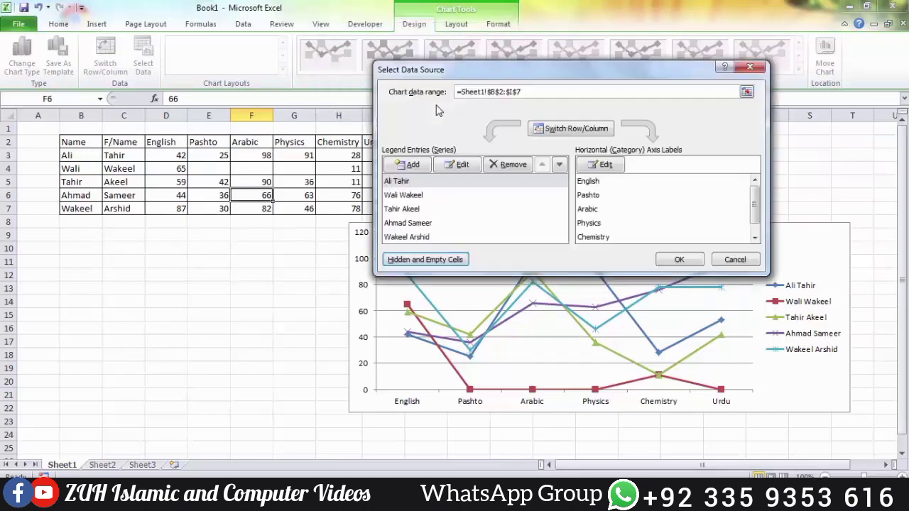
pyautogui.click(683, 259)
pyautogui.scroll(-1, 659, 290)
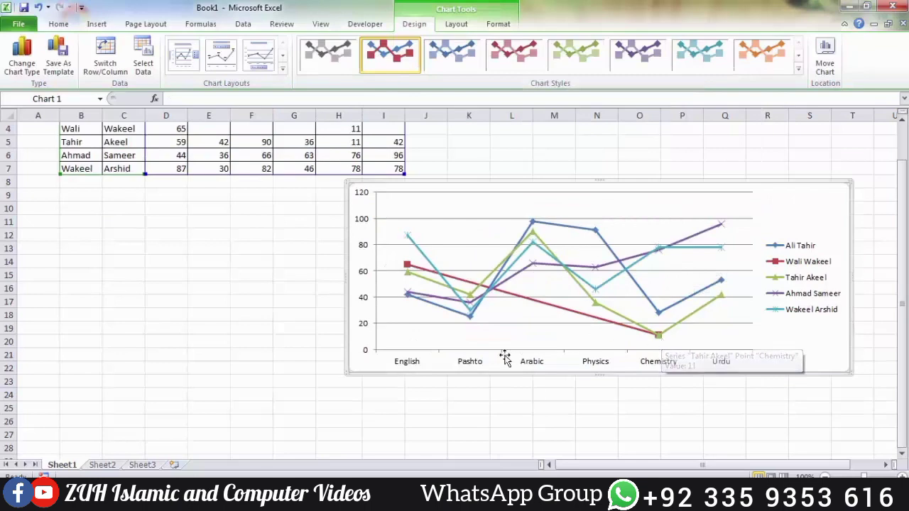
# Review the chart's option for showing data in hidden rows and columns, leaving the settings as they are
pyautogui.click(143, 60)
pyautogui.click(429, 260)
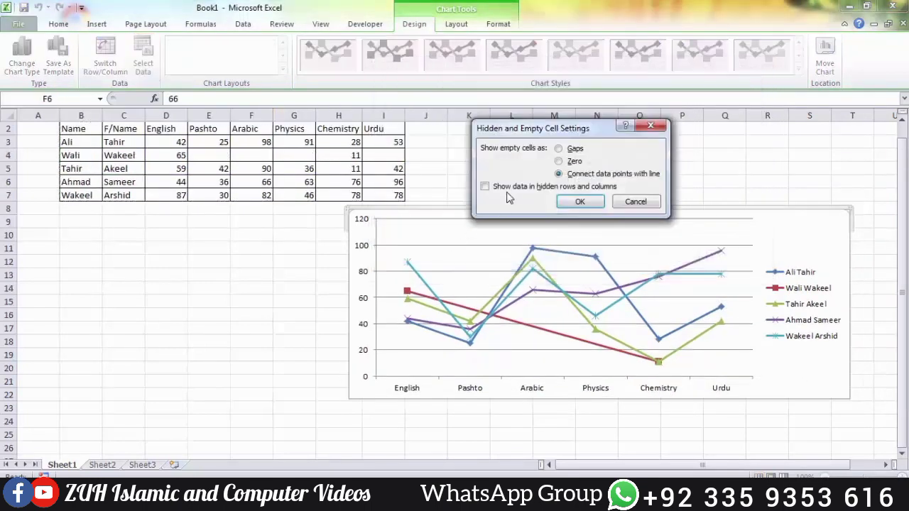
pyautogui.click(634, 202)
pyautogui.click(677, 260)
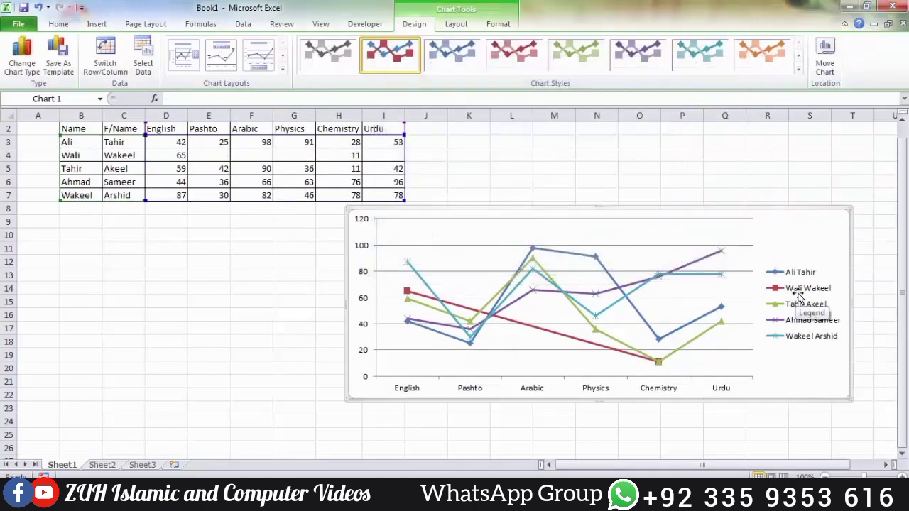
# Hide row 4 of the marks table
pyautogui.click(115, 169)
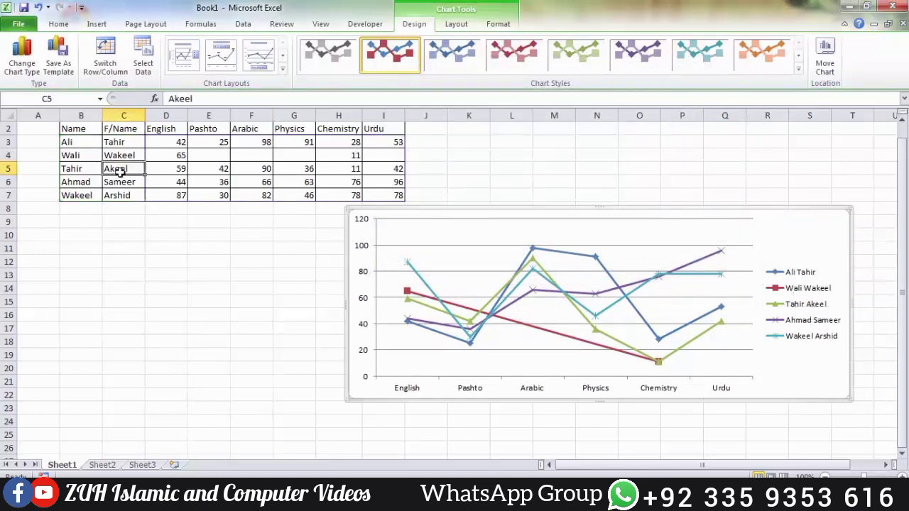
pyautogui.rightClick(4, 155)
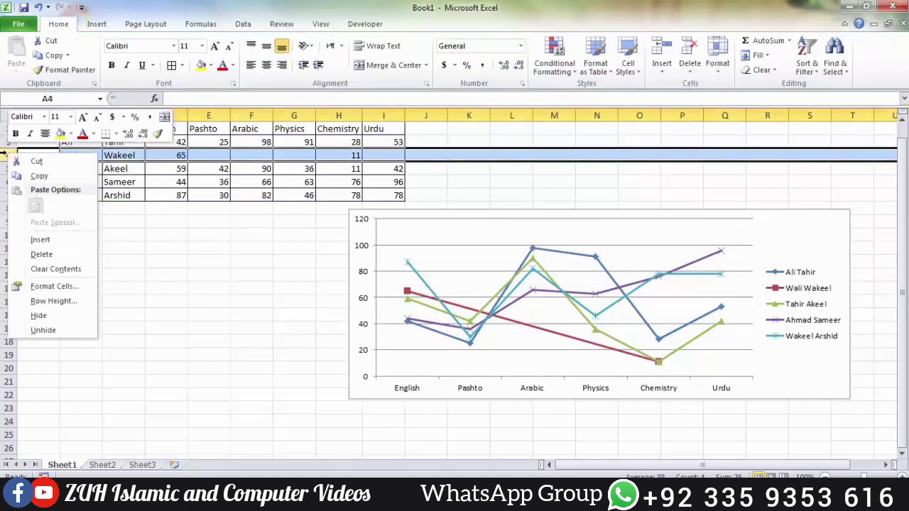
pyautogui.click(45, 321)
# Turn on Show data in hidden rows and columns in the chart's Hidden and Empty Cell Settings
pyautogui.click(765, 211)
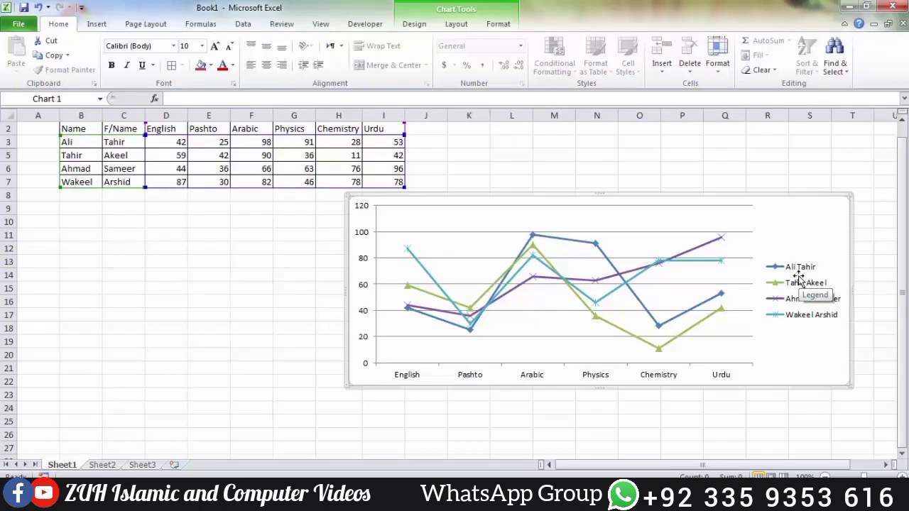
pyautogui.click(414, 23)
pyautogui.click(140, 68)
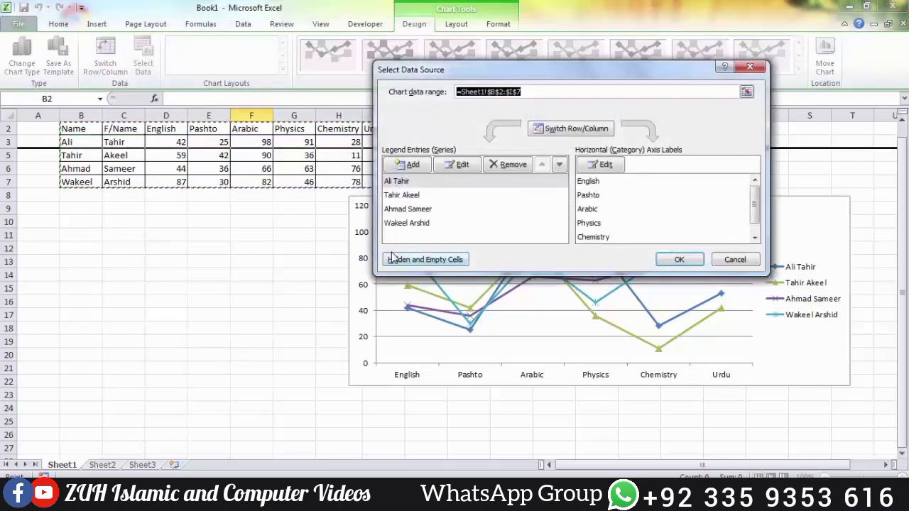
pyautogui.click(441, 315)
pyautogui.click(485, 186)
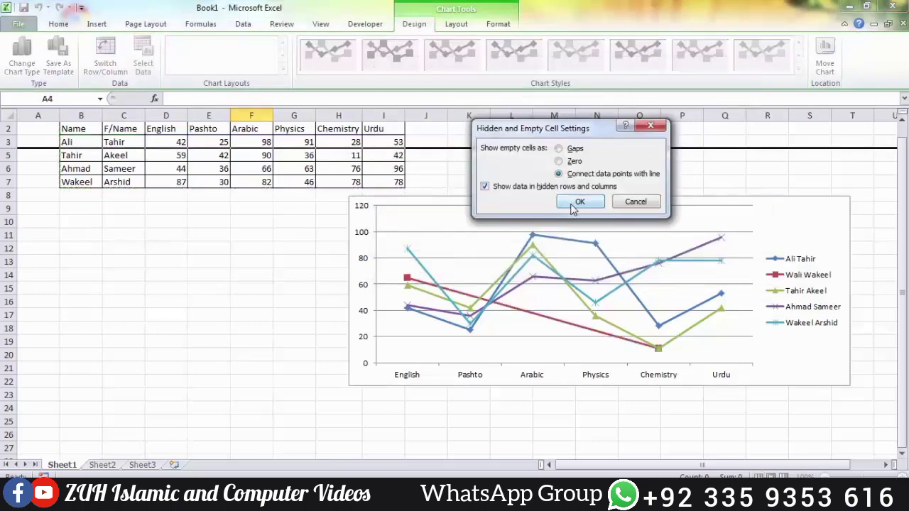
pyautogui.click(580, 202)
pyautogui.click(680, 260)
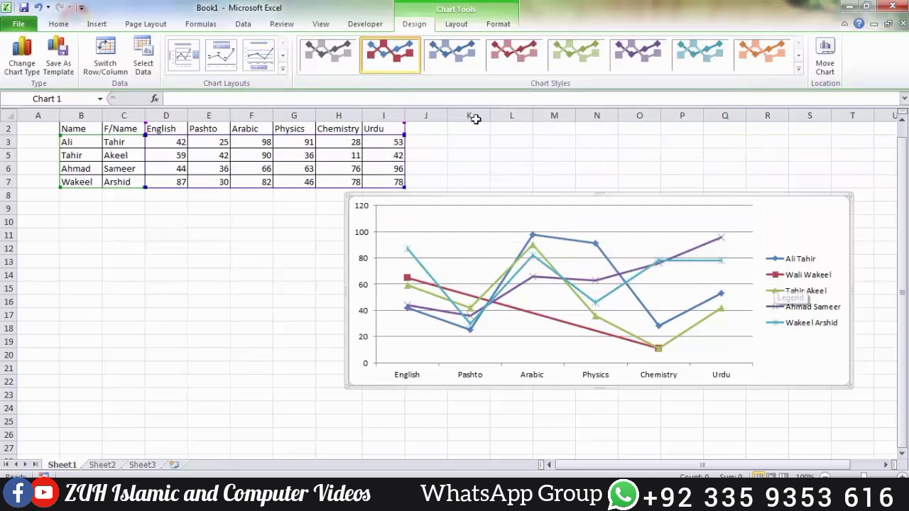
# Try deleting the chart and unhiding row 4 between rows 3 and 5
pyautogui.press('Delete')
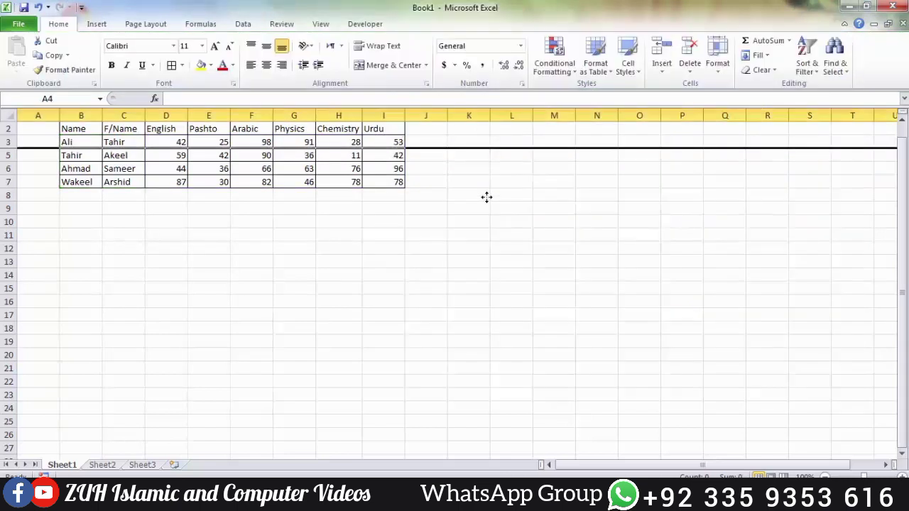
pyautogui.click(135, 154)
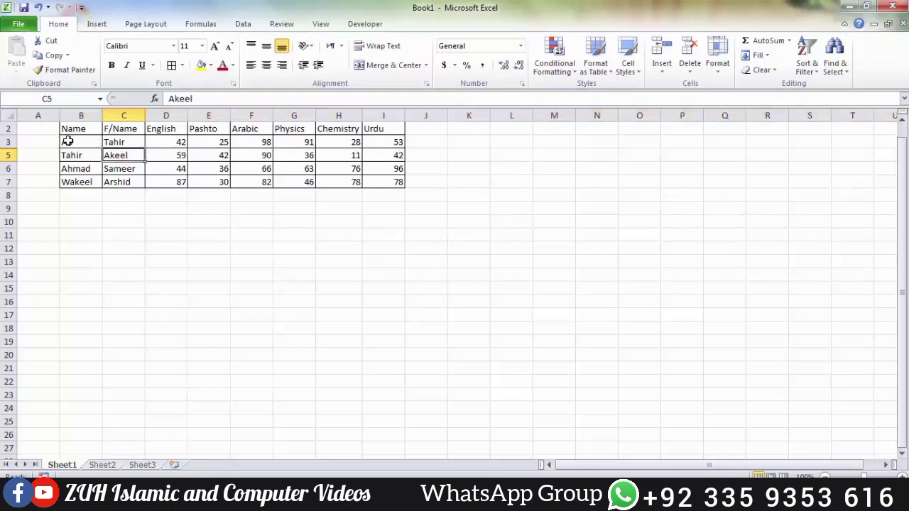
pyautogui.moveTo(10, 142); pyautogui.dragTo(8, 153)
pyautogui.rightClick(7, 154)
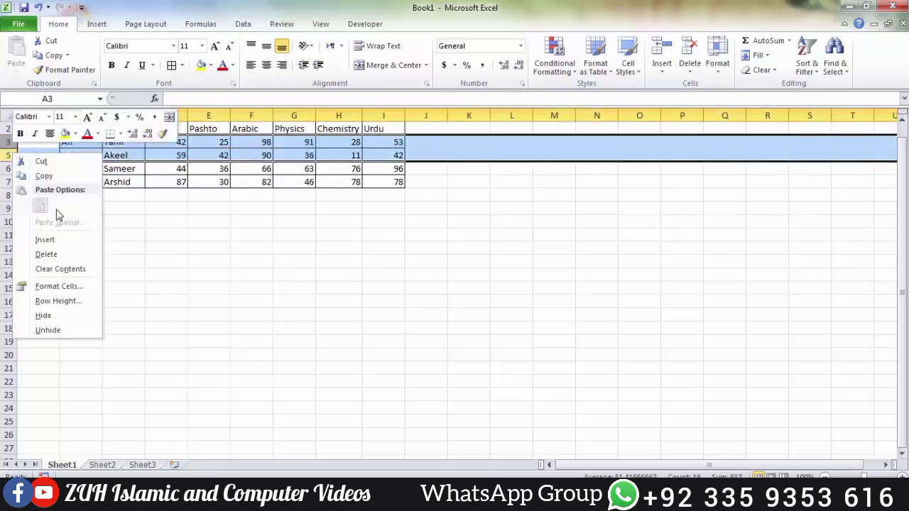
pyautogui.click(50, 334)
pyautogui.click(176, 154)
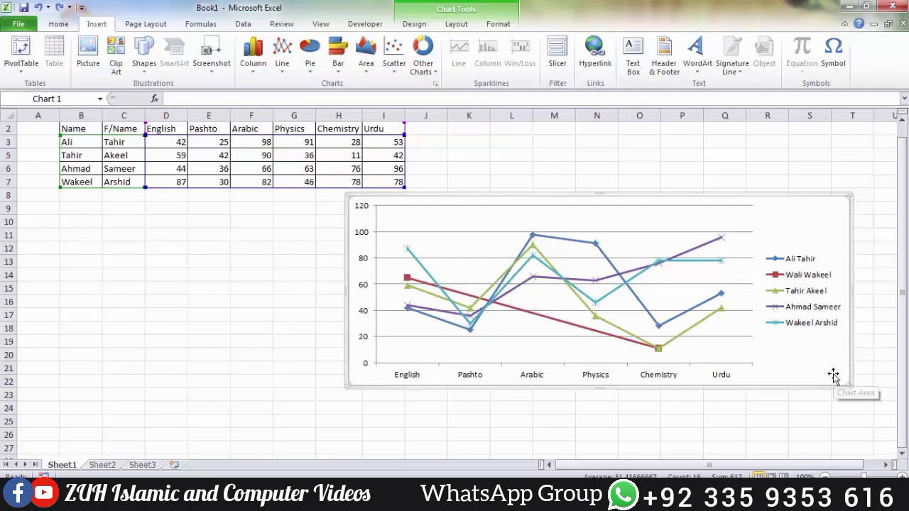
# Change the first chart series' name reference to only cell B3, leaving out the father's name
pyautogui.click(419, 26)
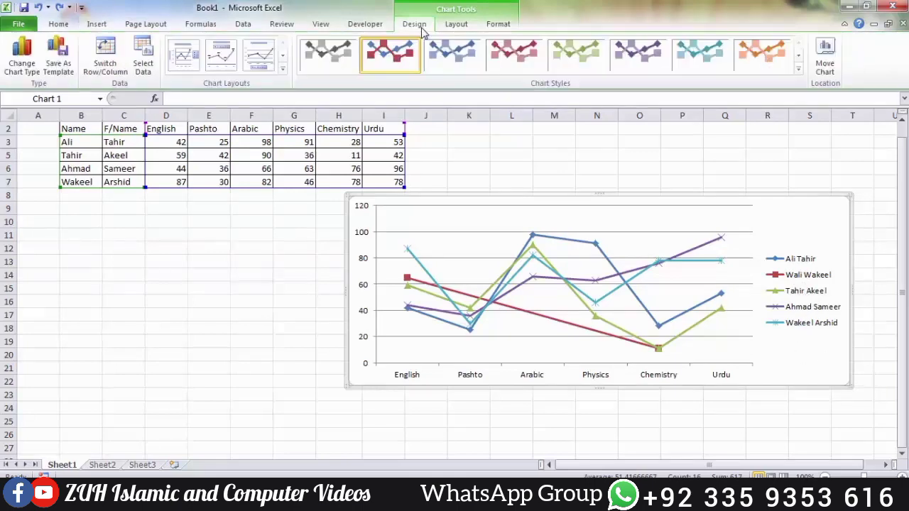
pyautogui.click(143, 61)
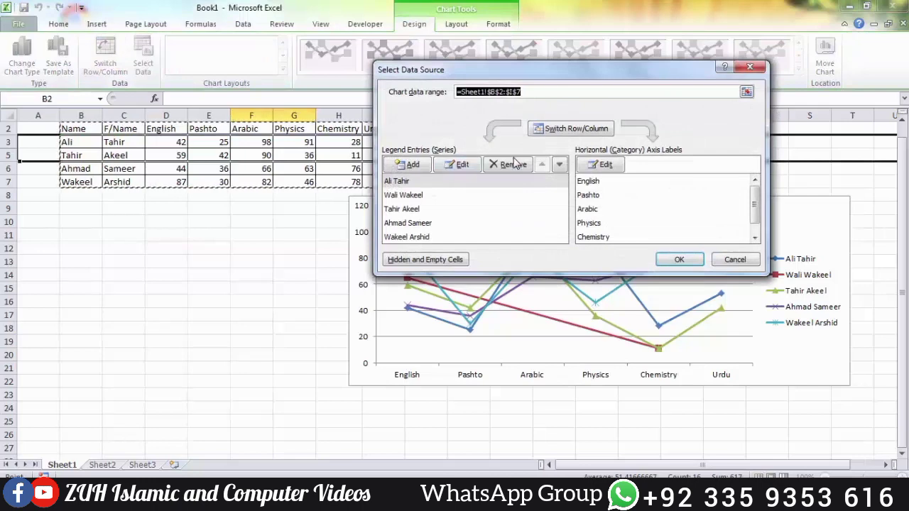
pyautogui.click(456, 171)
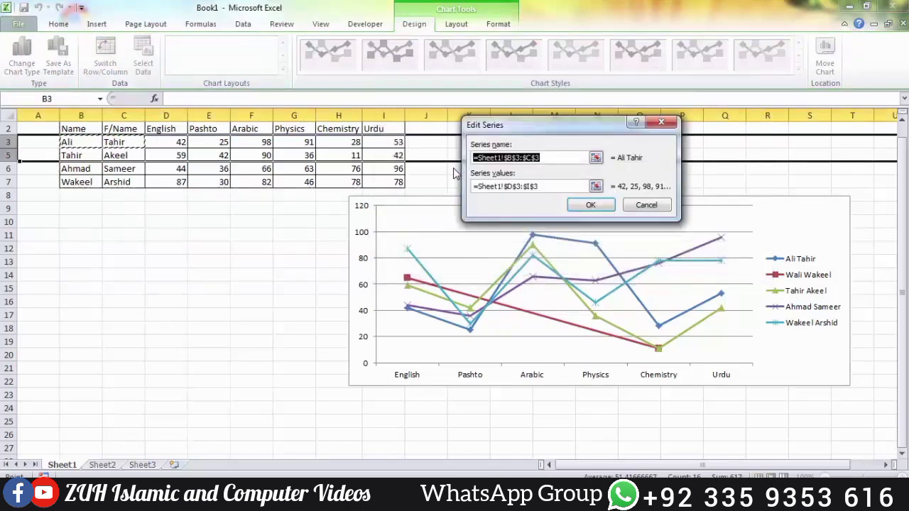
pyautogui.click(71, 143)
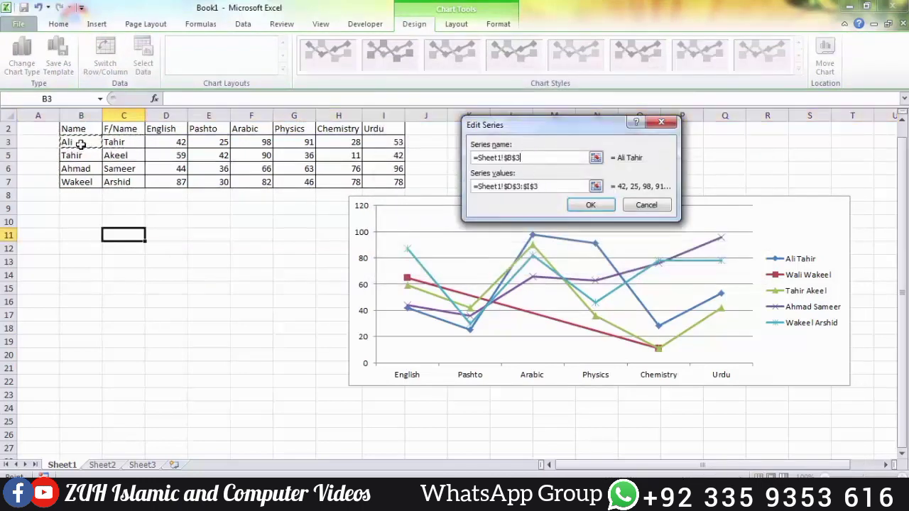
pyautogui.click(587, 206)
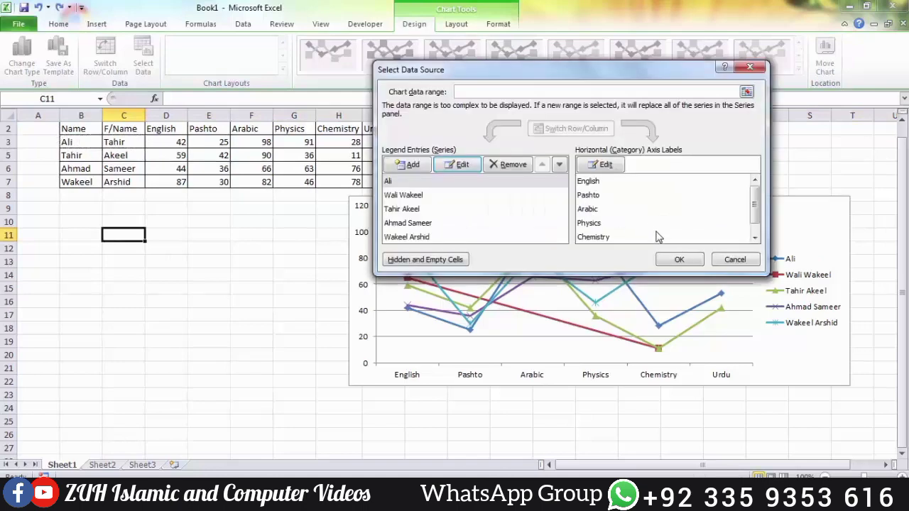
# Change the second chart series' name reference to only cell B4 in the hidden row
pyautogui.click(416, 196)
pyautogui.click(458, 165)
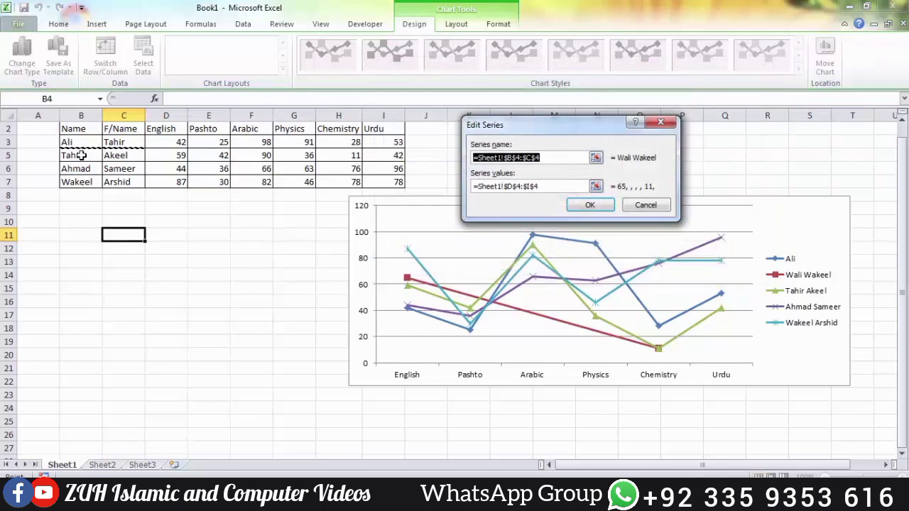
pyautogui.press('Left')
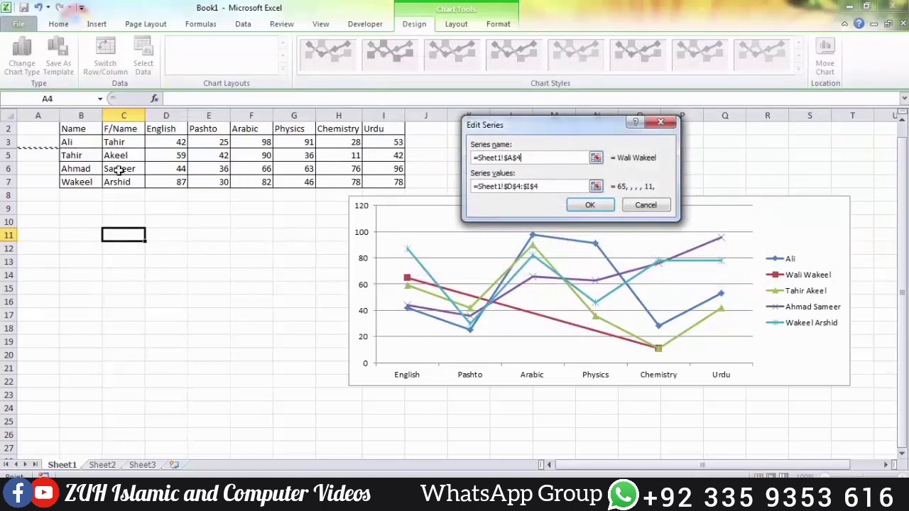
pyautogui.press('Right')
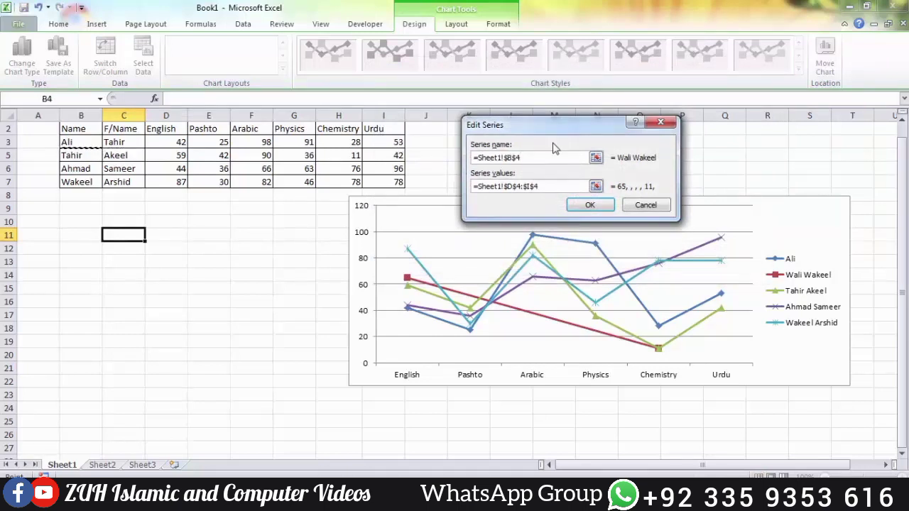
pyautogui.click(587, 205)
# Change the third chart series' name reference to only cell B5
pyautogui.click(429, 210)
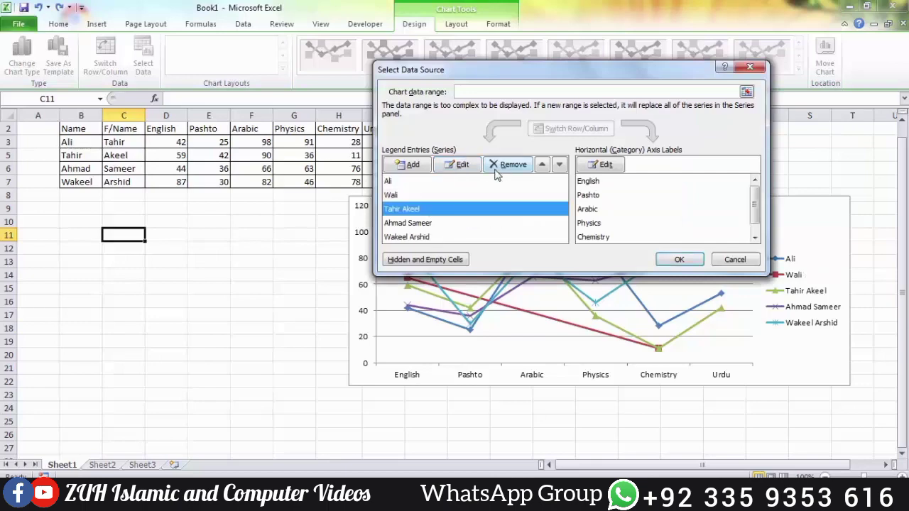
pyautogui.click(463, 166)
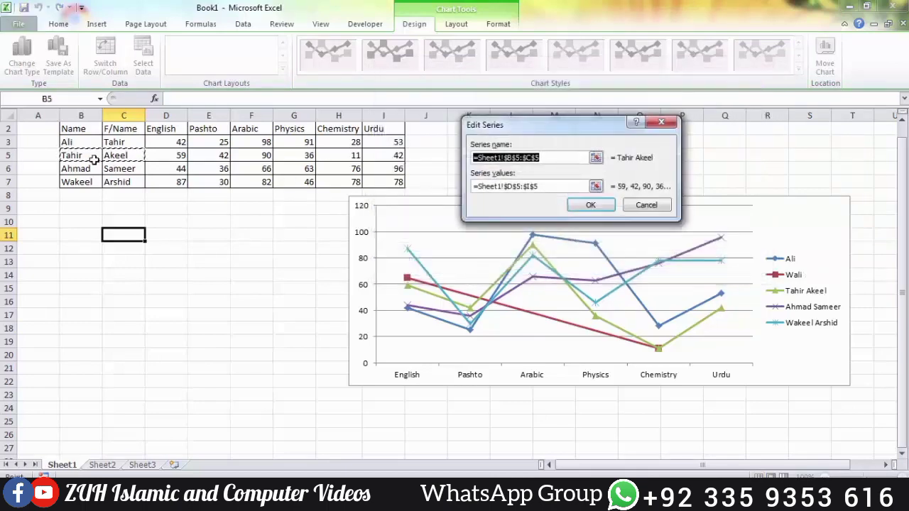
pyautogui.press('Right')
pyautogui.click(591, 206)
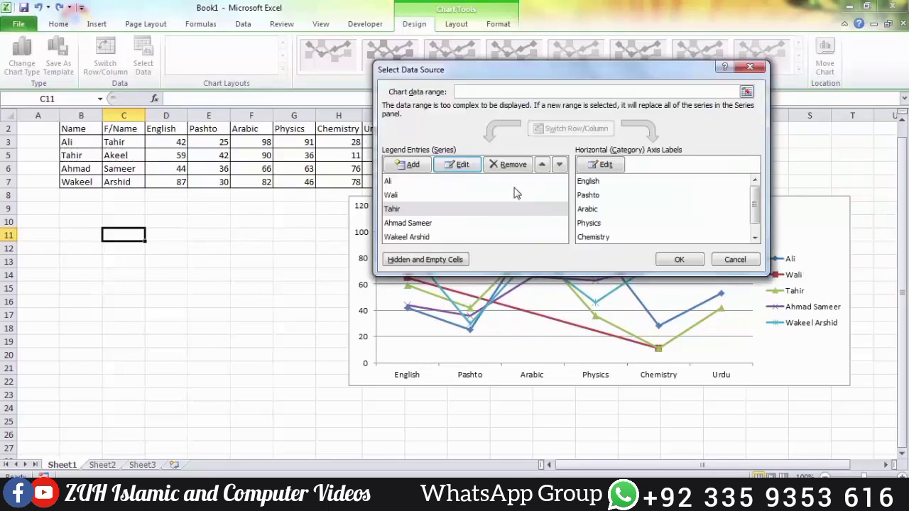
# Change the fourth chart series' name reference to only cell B6
pyautogui.click(426, 223)
pyautogui.click(460, 165)
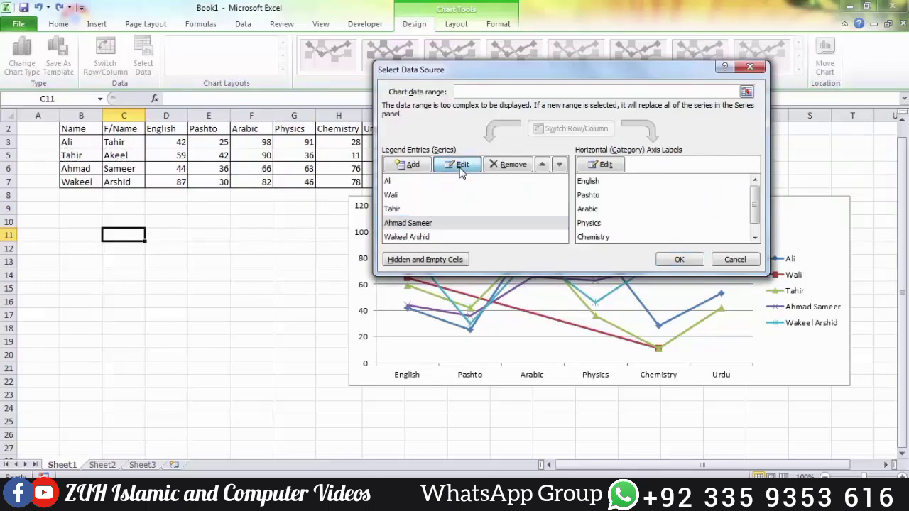
pyautogui.click(92, 168)
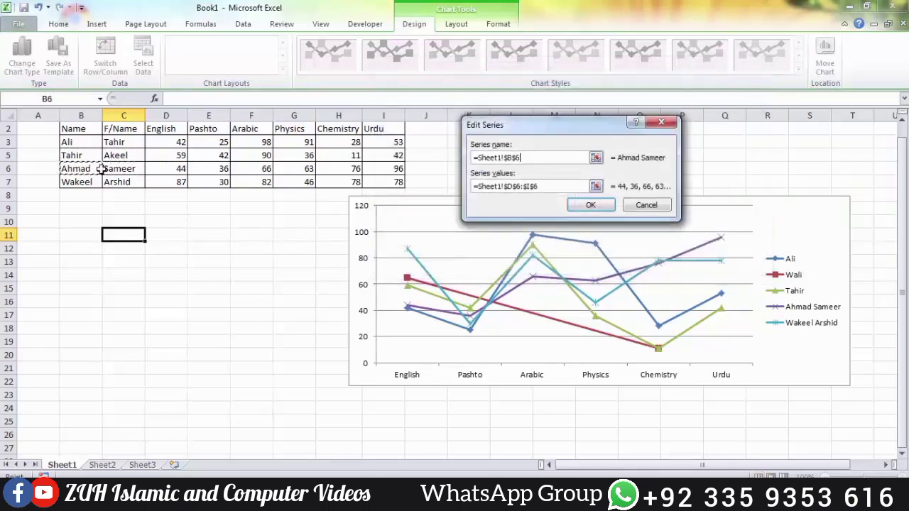
pyautogui.click(591, 205)
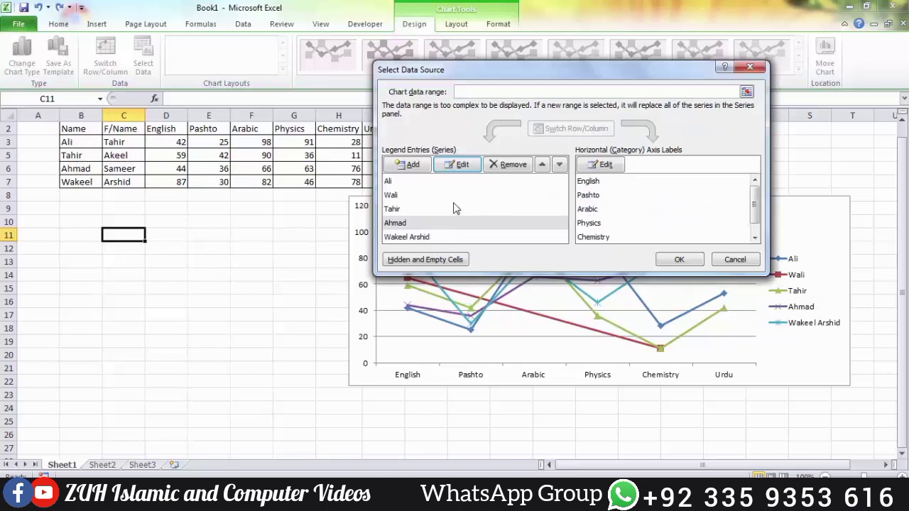
# Change the fifth chart series' name reference to only cell B7 and apply the data source changes
pyautogui.press('Down')
pyautogui.click(462, 166)
pyautogui.click(84, 182)
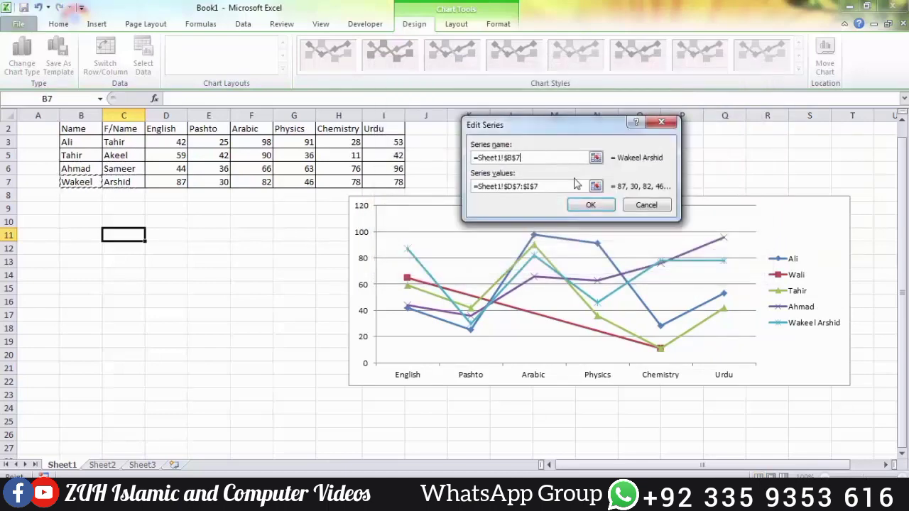
pyautogui.click(590, 205)
pyautogui.click(681, 259)
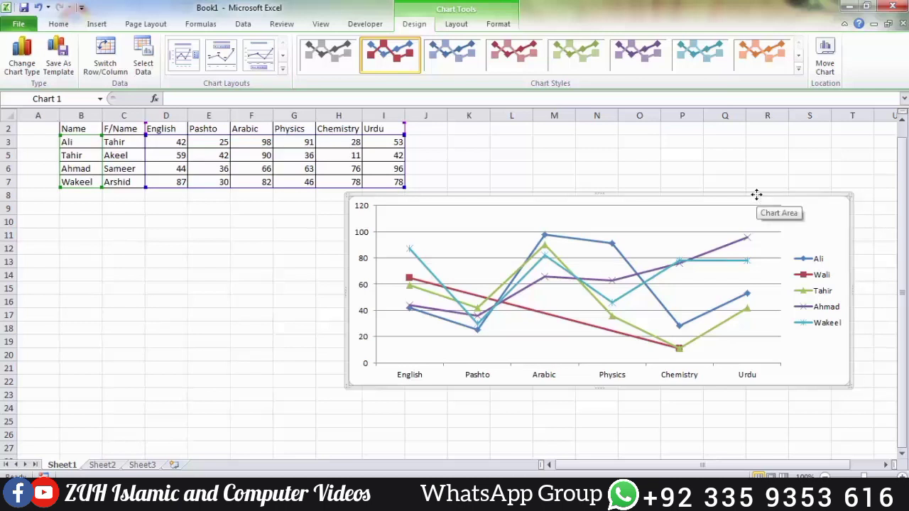
# Delete the line chart from the sheet
pyautogui.press('Delete')
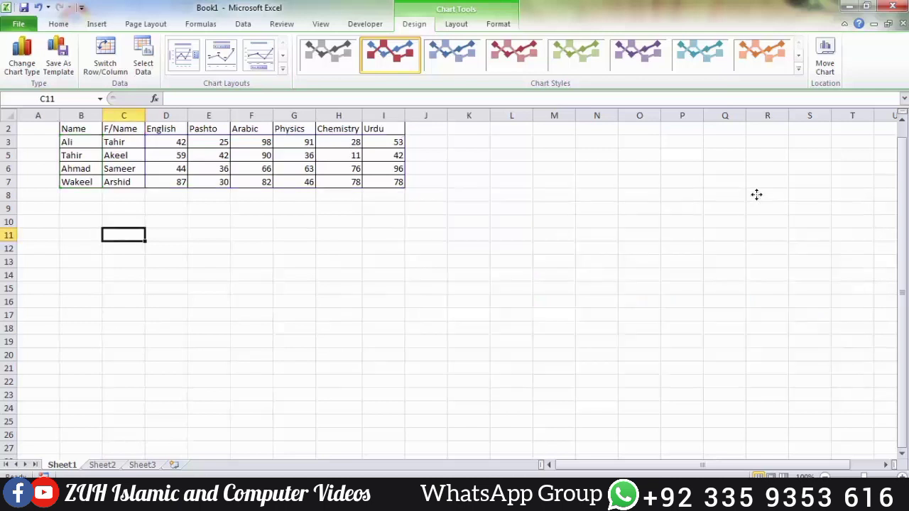
pyautogui.click(304, 341)
pyautogui.scroll(1, 304, 341)
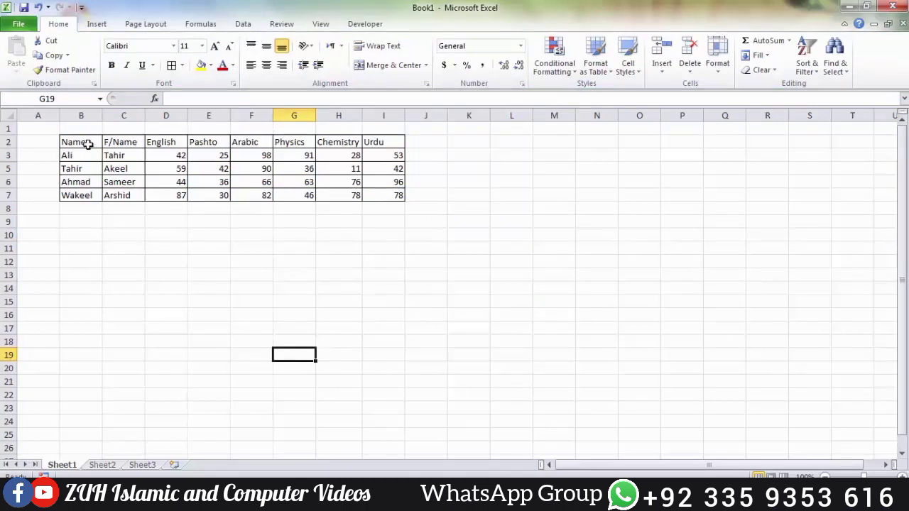
# Insert a clustered cone chart from the Name column and the English through Urdu marks, skipping F/Name, and widen it
pyautogui.moveTo(85, 142); pyautogui.dragTo(89, 195)
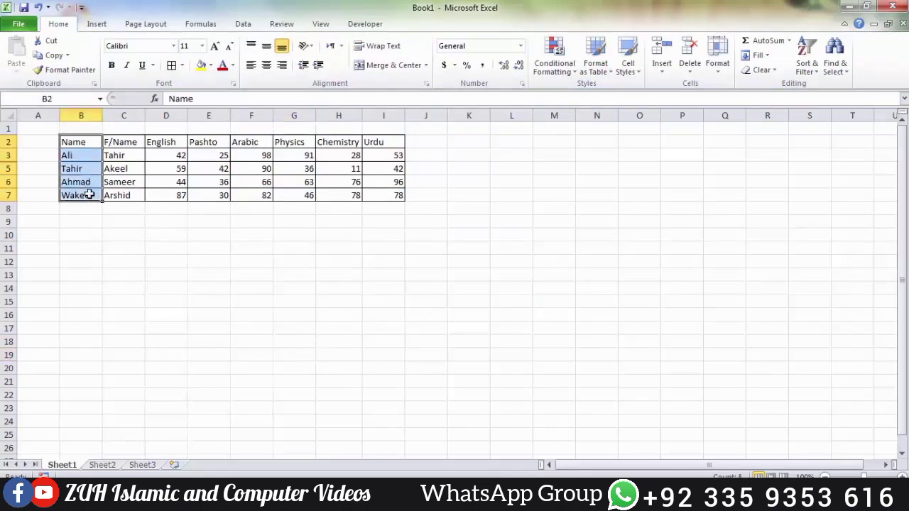
pyautogui.press('ctrl')
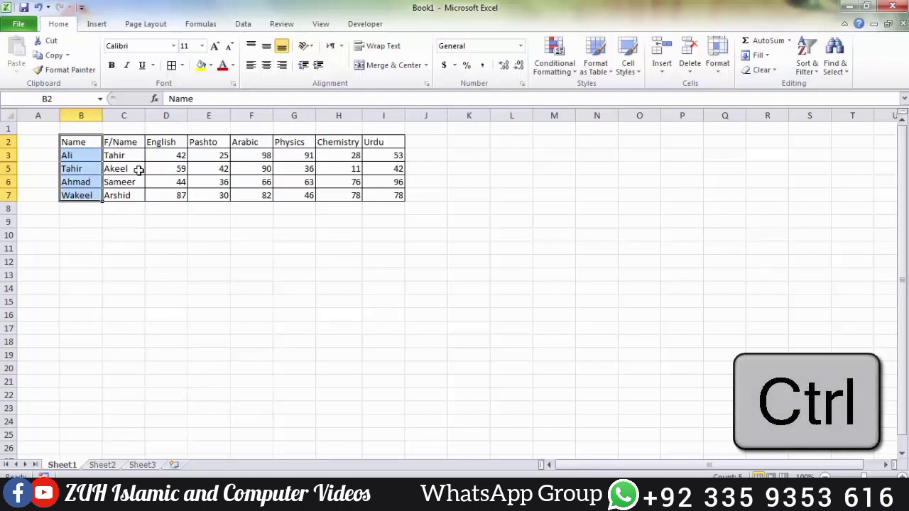
pyautogui.moveTo(174, 143); pyautogui.dragTo(386, 197)
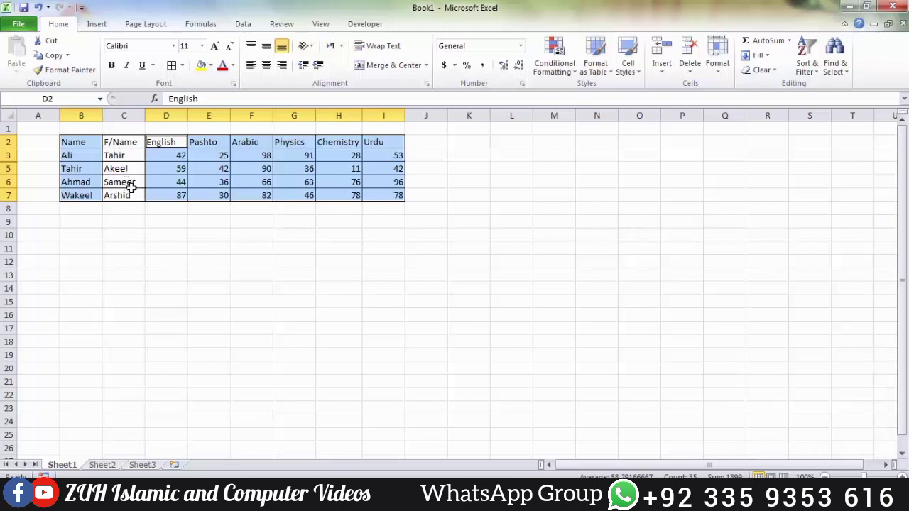
pyautogui.click(97, 25)
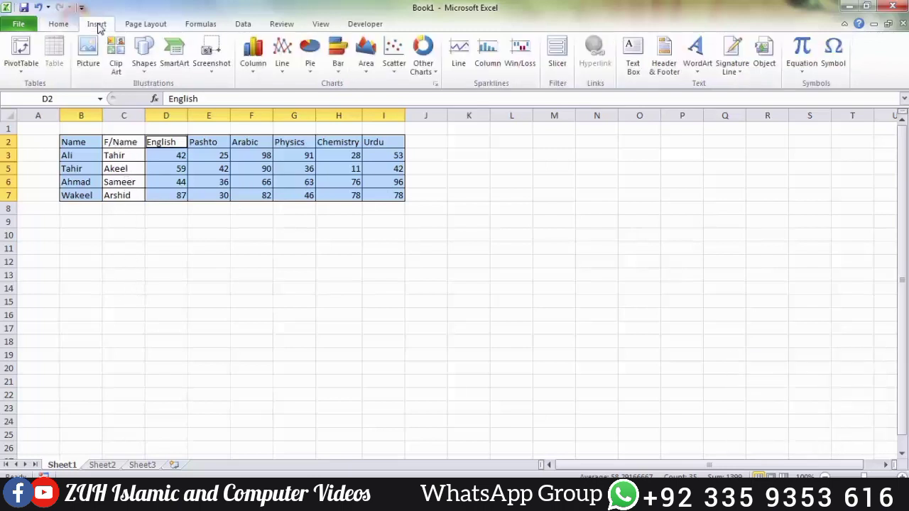
pyautogui.click(253, 56)
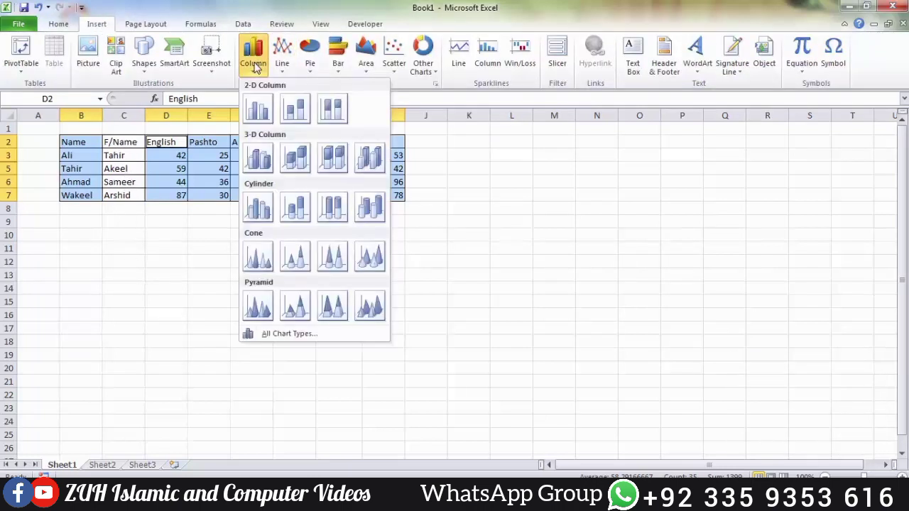
pyautogui.click(267, 263)
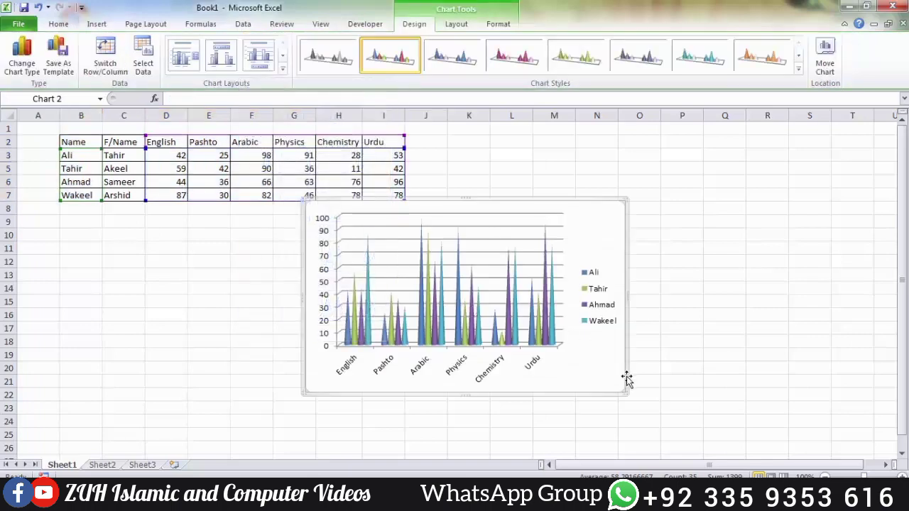
pyautogui.moveTo(626, 393); pyautogui.dragTo(762, 368)
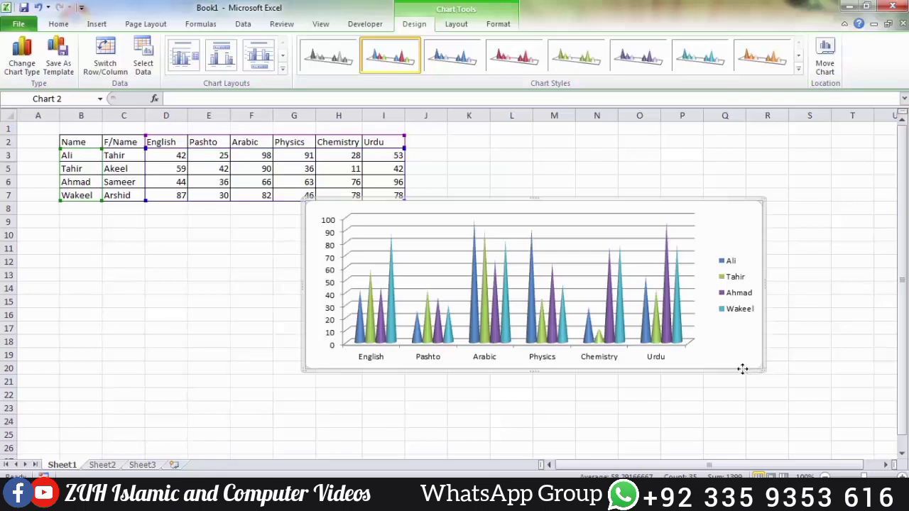
# Delete the cone chart and clear the student marks table from the sheet
pyautogui.press('Delete')
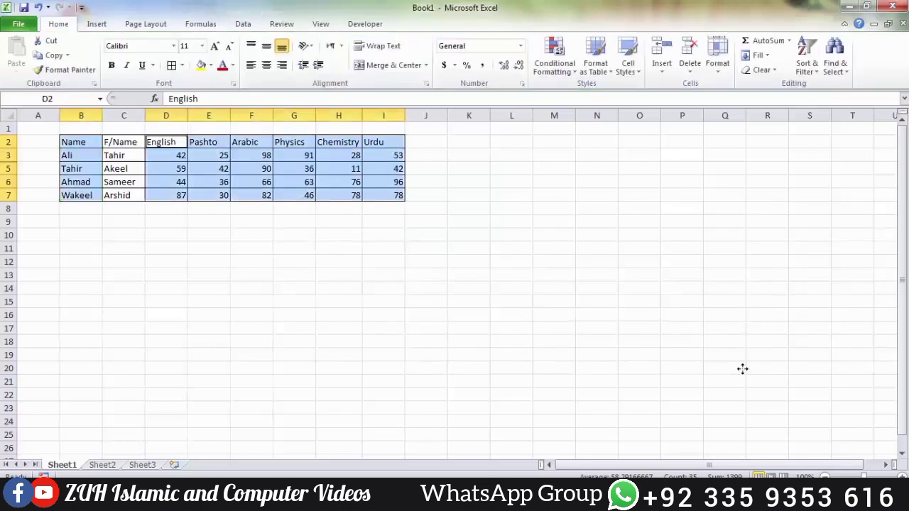
pyautogui.moveTo(37, 129); pyautogui.dragTo(512, 277)
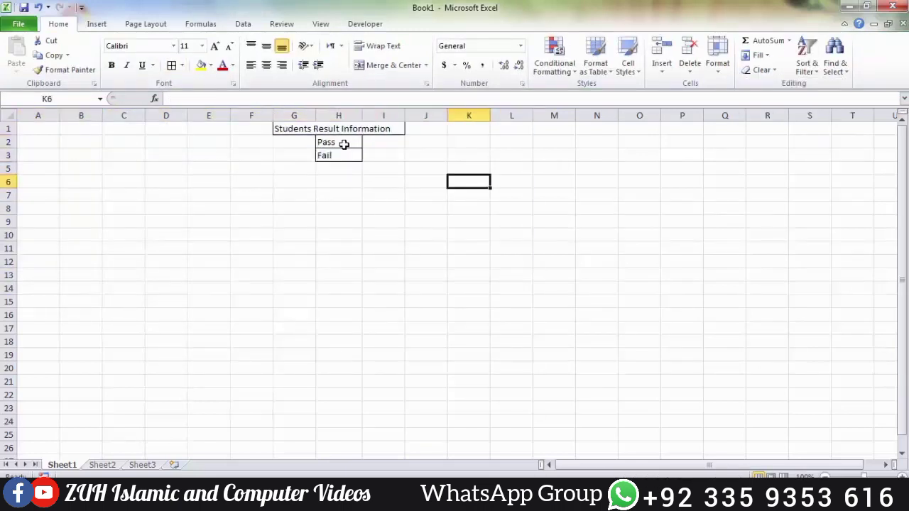
# Enter 50 for Pass and 32 for Fail under Students Result Information
pyautogui.click(384, 142)
pyautogui.write('50')
pyautogui.press('Return')
pyautogui.write('32')
# Insert a 2-D clustered column chart from the Pass and Fail data in H2:I3
pyautogui.moveTo(338, 142); pyautogui.dragTo(383, 155)
pyautogui.click(96, 23)
pyautogui.click(253, 56)
pyautogui.click(258, 113)
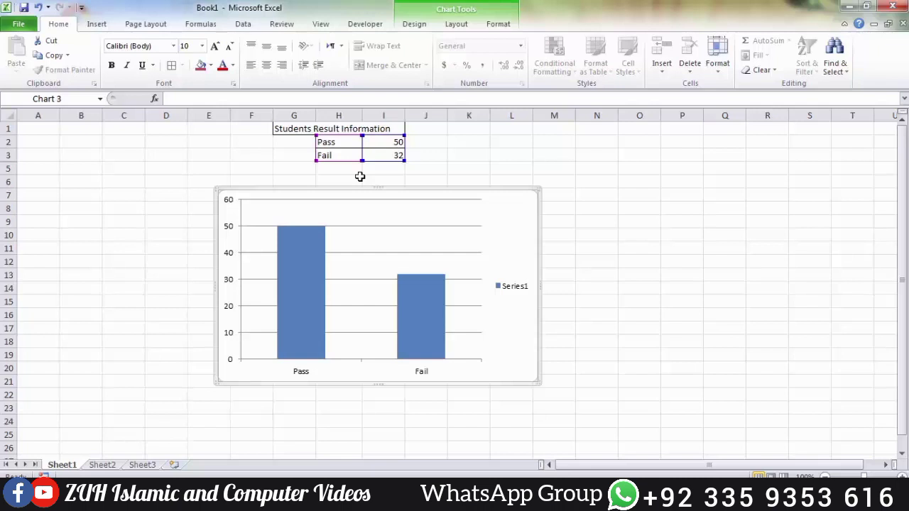
pyautogui.click(364, 181)
# Keep the current Windows color scheme without further messages, and start recording a macro named ColumnChart in this workbook
pyautogui.click(321, 24)
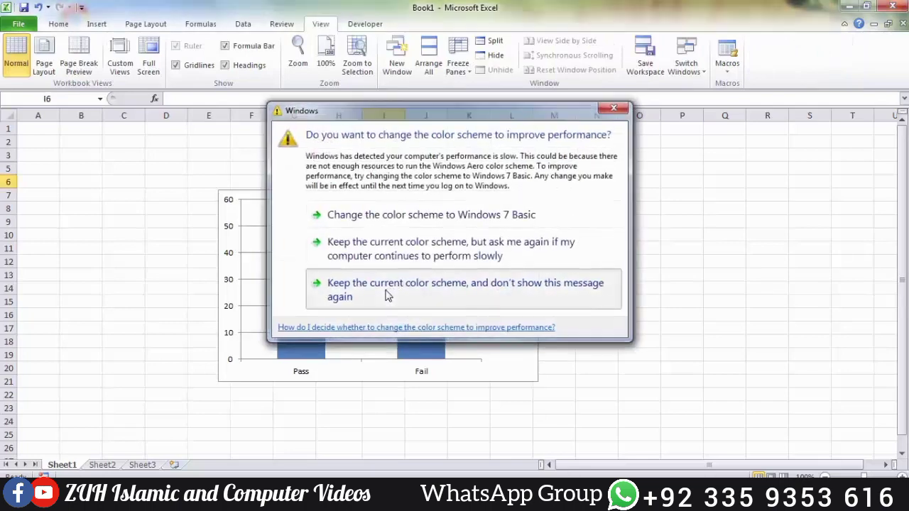
pyautogui.click(387, 293)
pyautogui.click(727, 64)
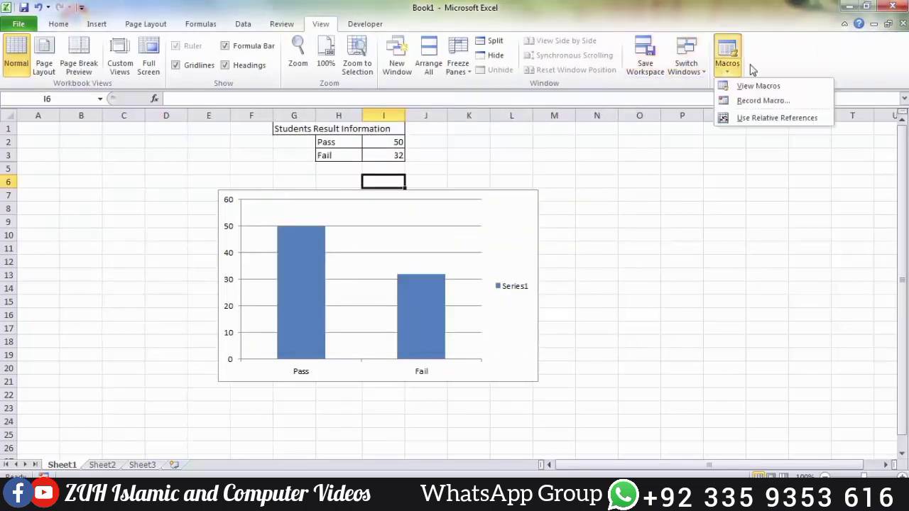
pyautogui.click(763, 101)
pyautogui.write('Cl')
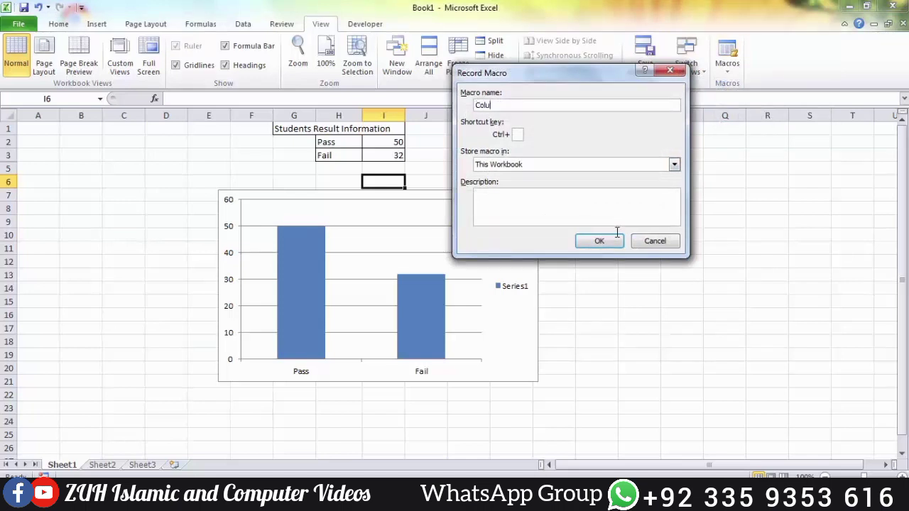
pyautogui.click(615, 241)
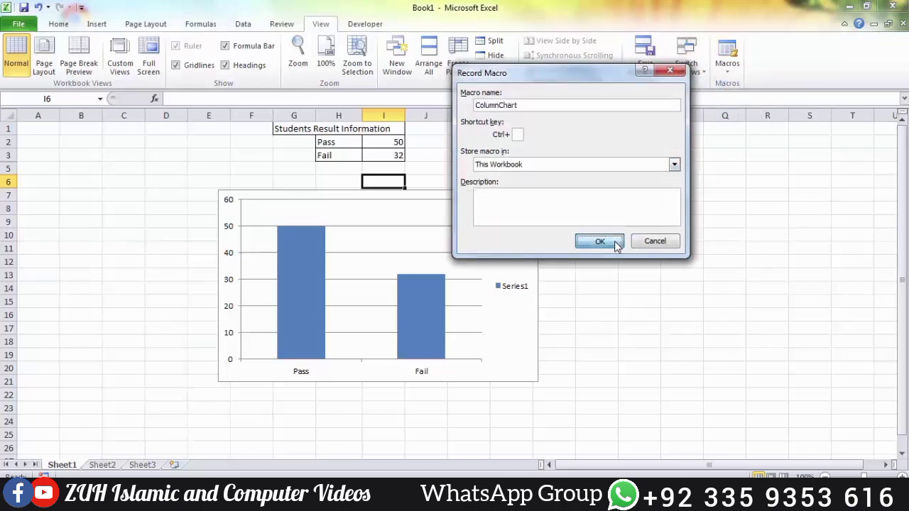
# Apply the Clustered Column type to the Pass/Fail chart and stop recording the macro
pyautogui.click(433, 197)
pyautogui.rightClick(430, 191)
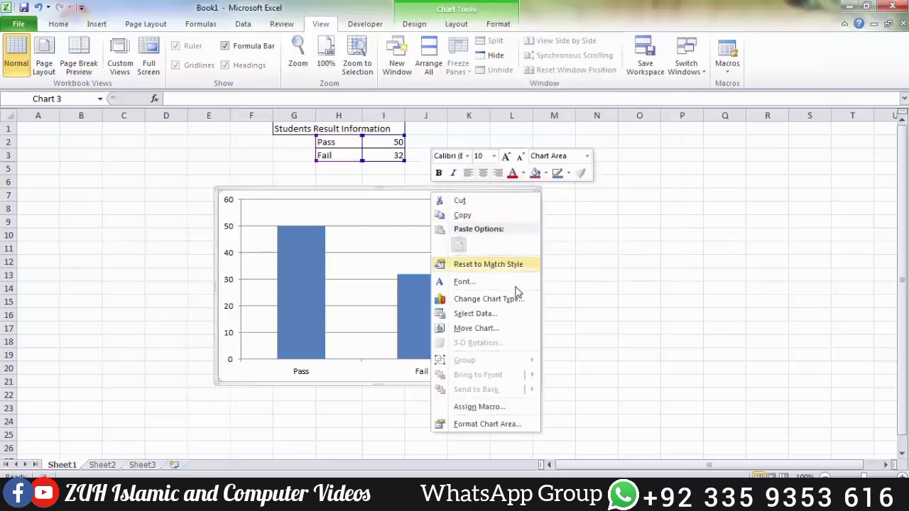
pyautogui.click(482, 301)
pyautogui.click(374, 226)
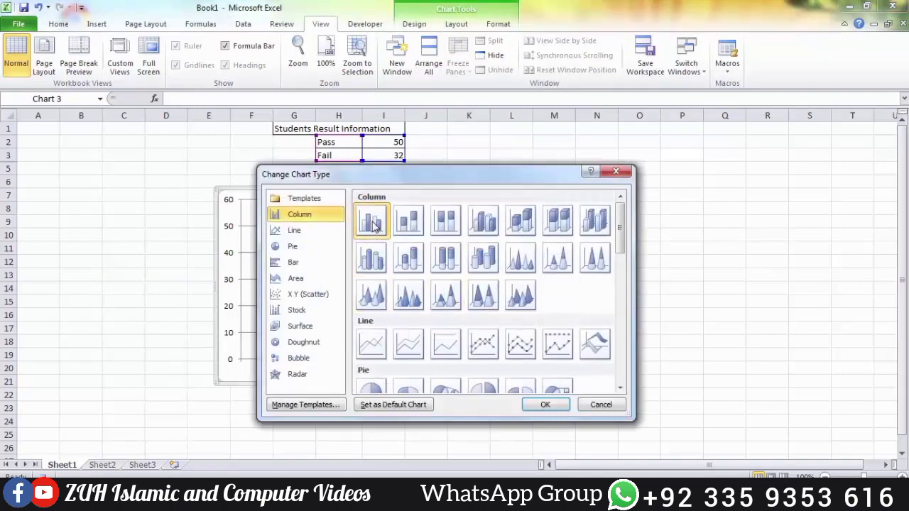
pyautogui.click(545, 406)
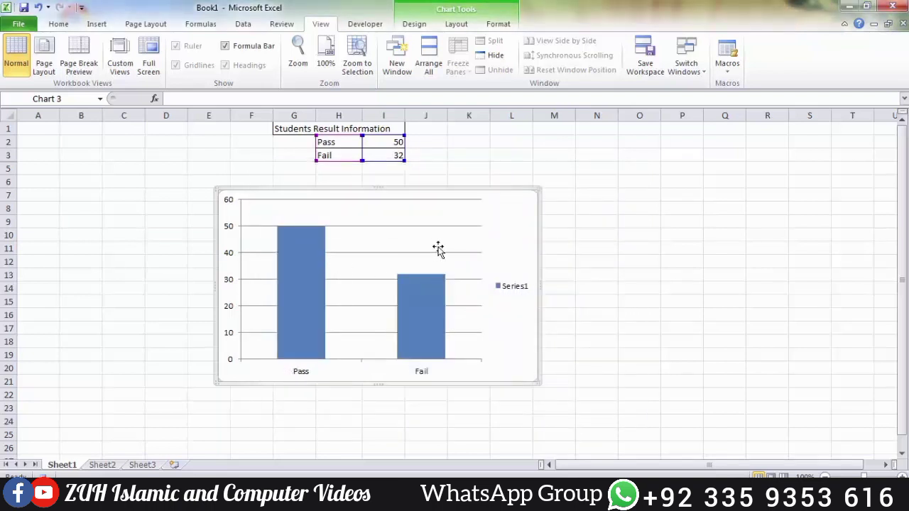
pyautogui.click(726, 80)
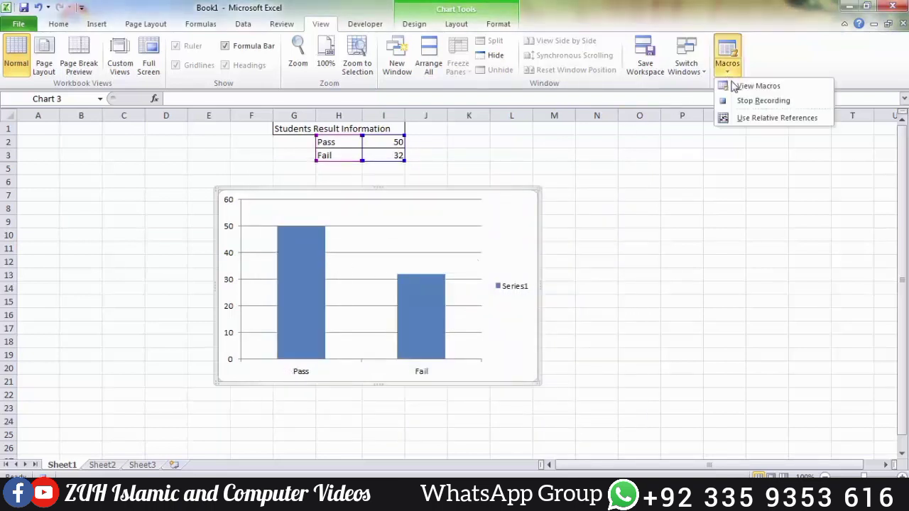
pyautogui.click(654, 199)
pyautogui.click(654, 199)
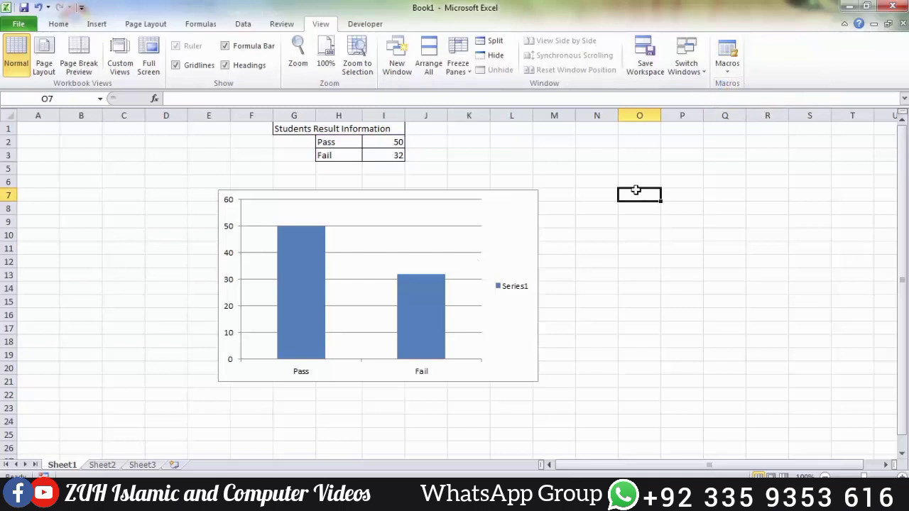
# Start recording a second macro in this workbook for the pie chart version
pyautogui.click(484, 155)
pyautogui.click(726, 76)
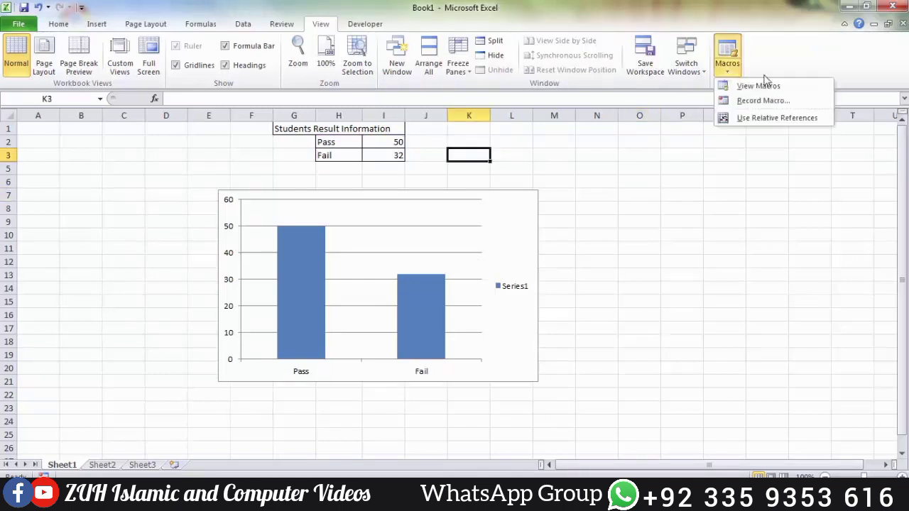
pyautogui.click(755, 103)
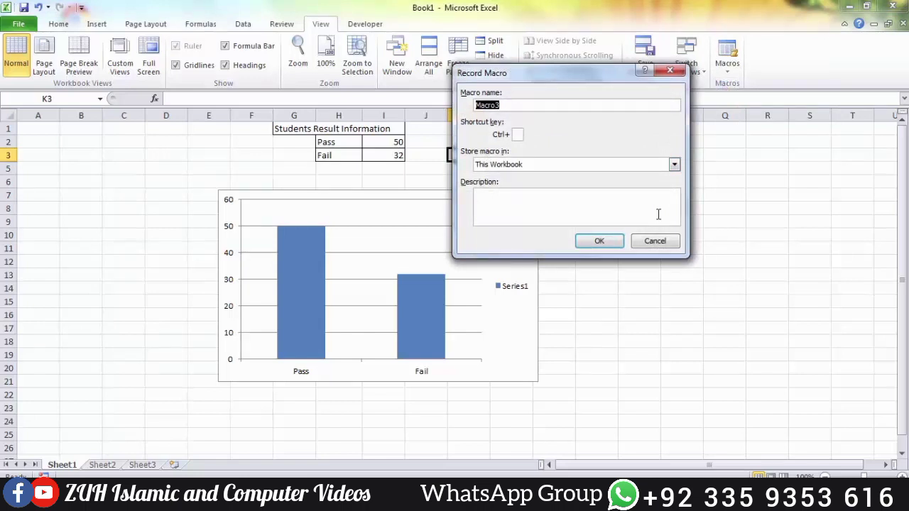
pyautogui.write('Pl')
pyautogui.click(599, 242)
# Change the Pass/Fail chart type to the basic Pie and stop recording the macro
pyautogui.click(396, 192)
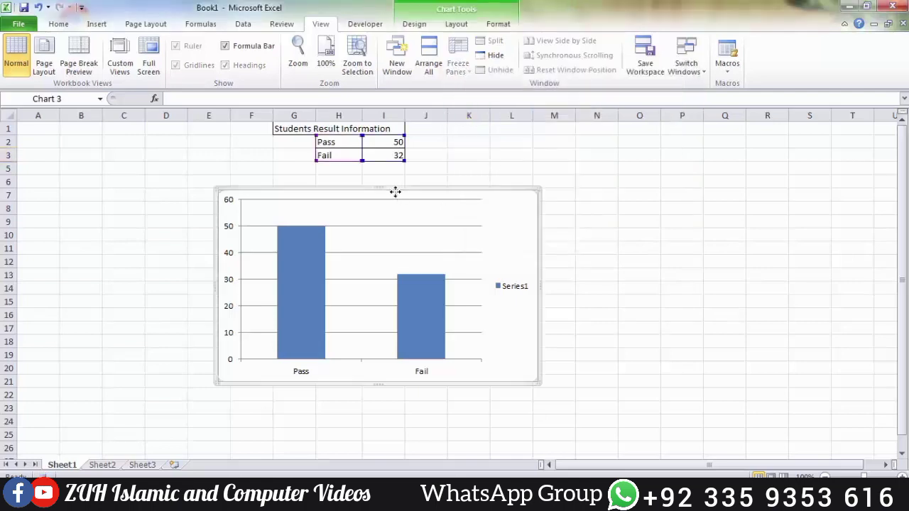
pyautogui.rightClick(396, 192)
pyautogui.click(439, 299)
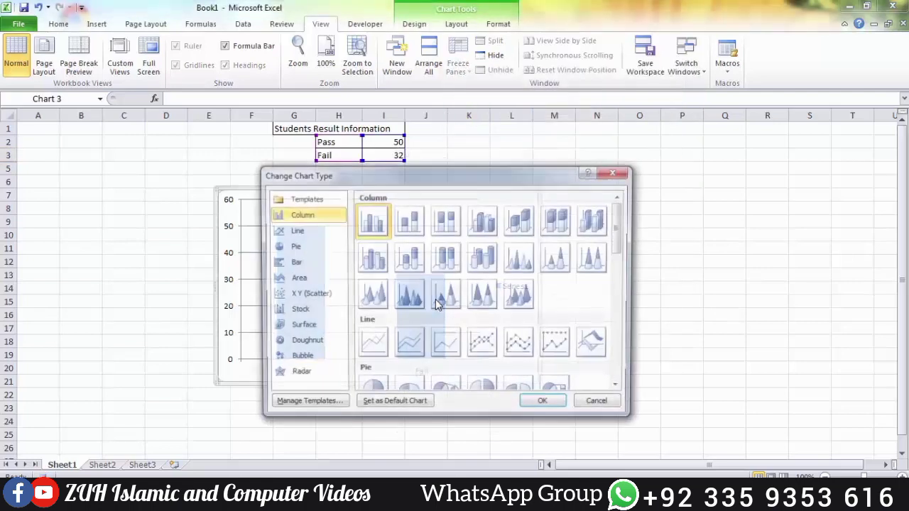
pyautogui.moveTo(620, 245); pyautogui.dragTo(622, 281)
pyautogui.click(372, 248)
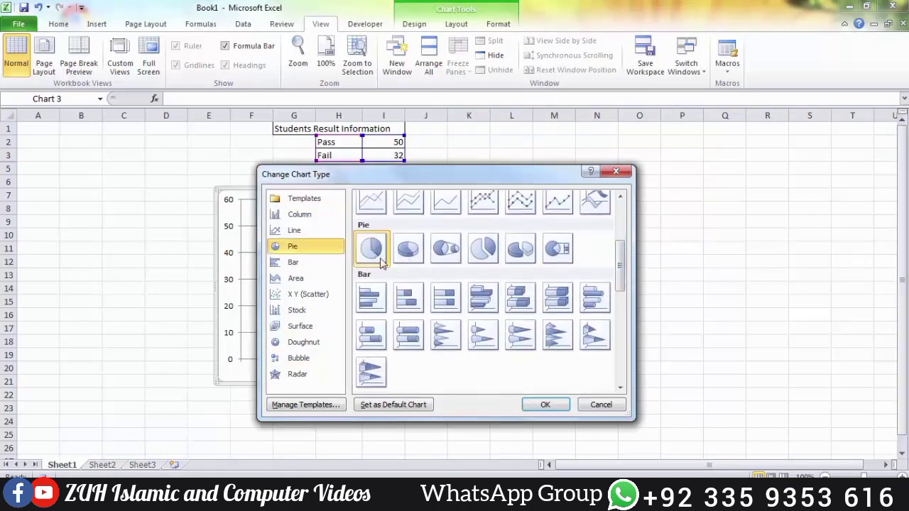
pyautogui.click(544, 405)
pyautogui.click(421, 164)
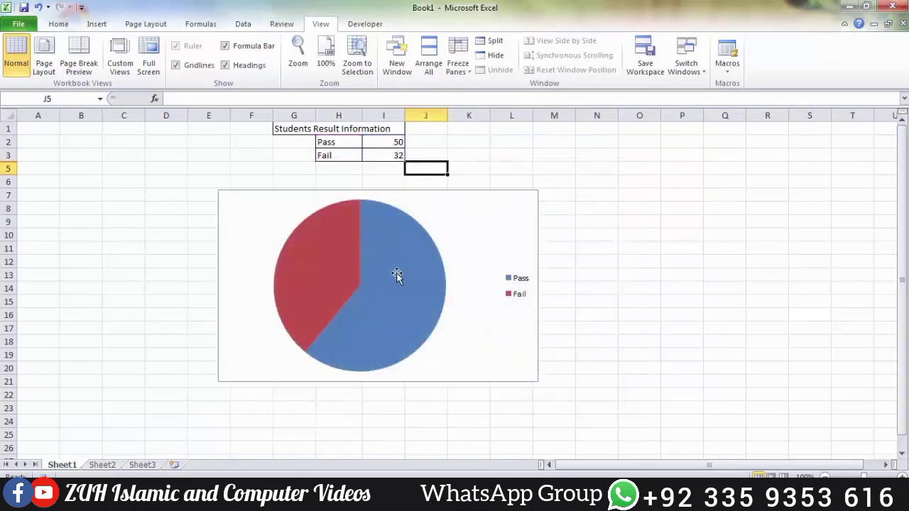
pyautogui.moveTo(396, 275)
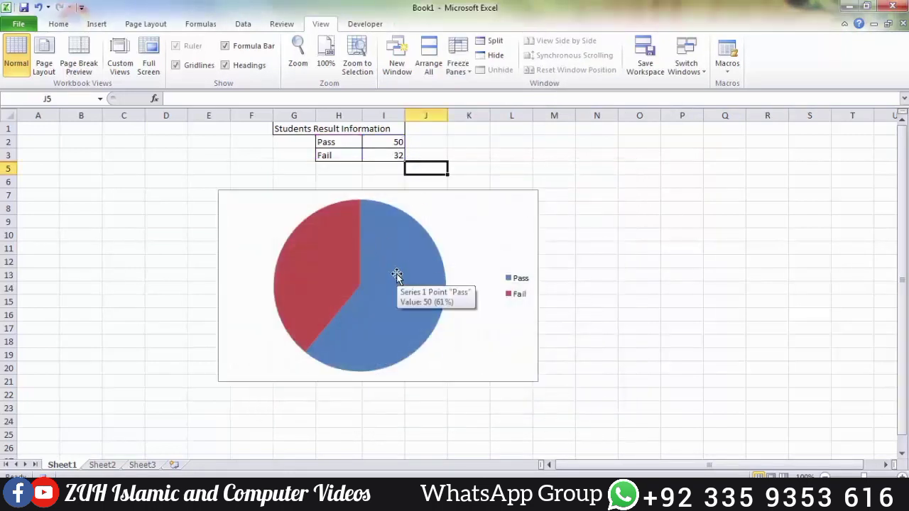
pyautogui.click(728, 69)
pyautogui.click(744, 102)
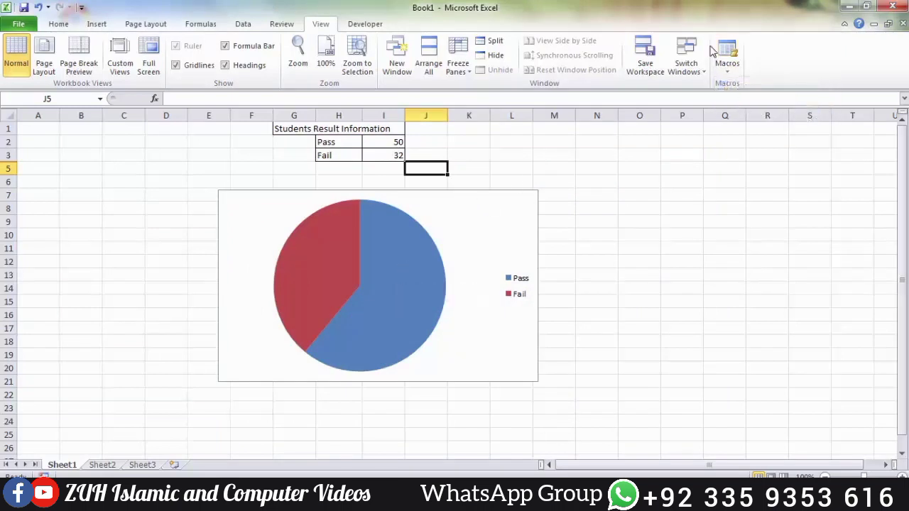
# Start recording a third macro named AnotherChart, stored in this workbook
pyautogui.click(728, 66)
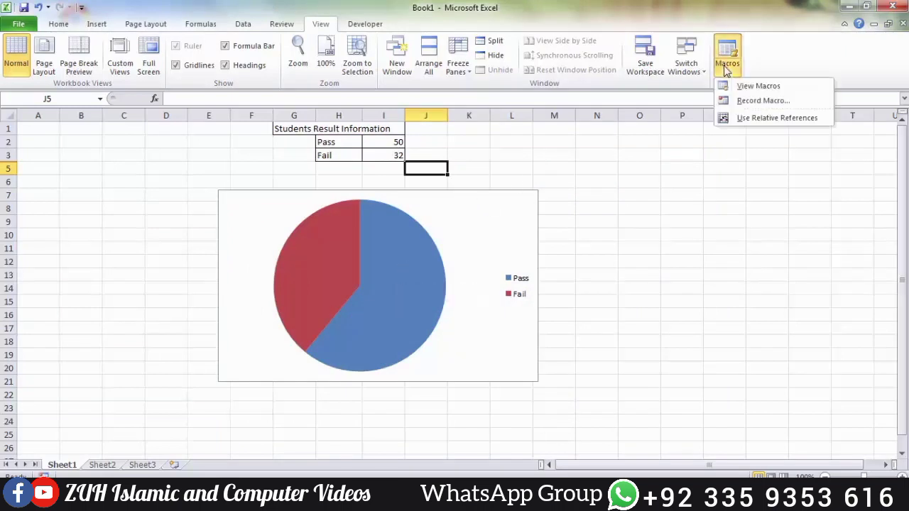
pyautogui.click(738, 100)
pyautogui.write('AnotherChart')
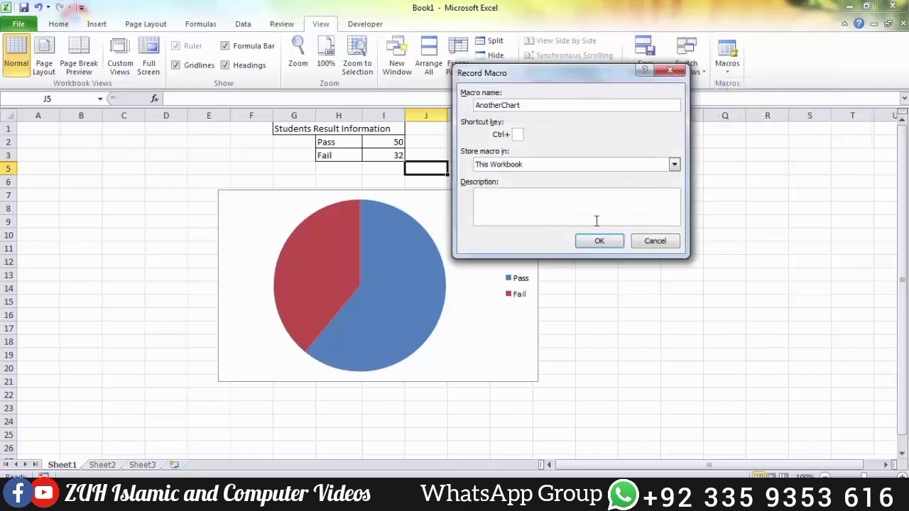
pyautogui.click(600, 242)
# Open the chart type options for the Pass/Fail pie chart
pyautogui.click(446, 195)
pyautogui.rightClick(447, 195)
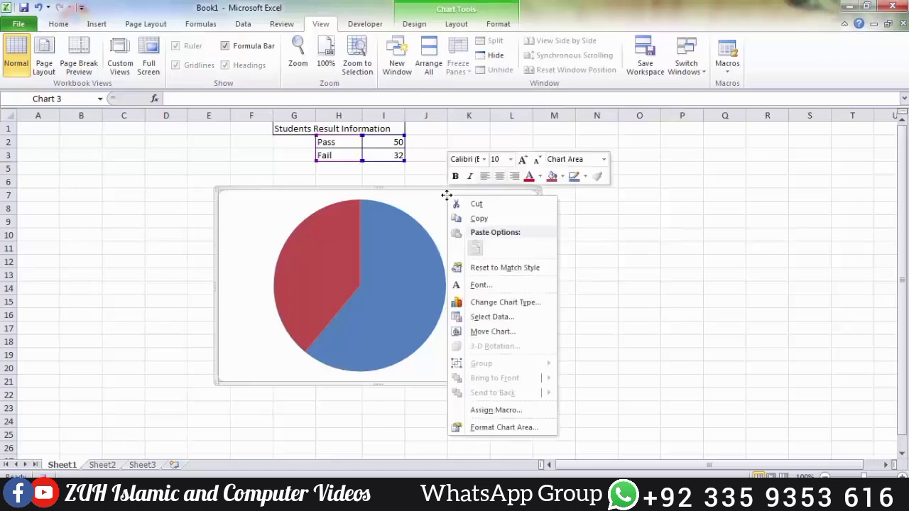
pyautogui.click(503, 304)
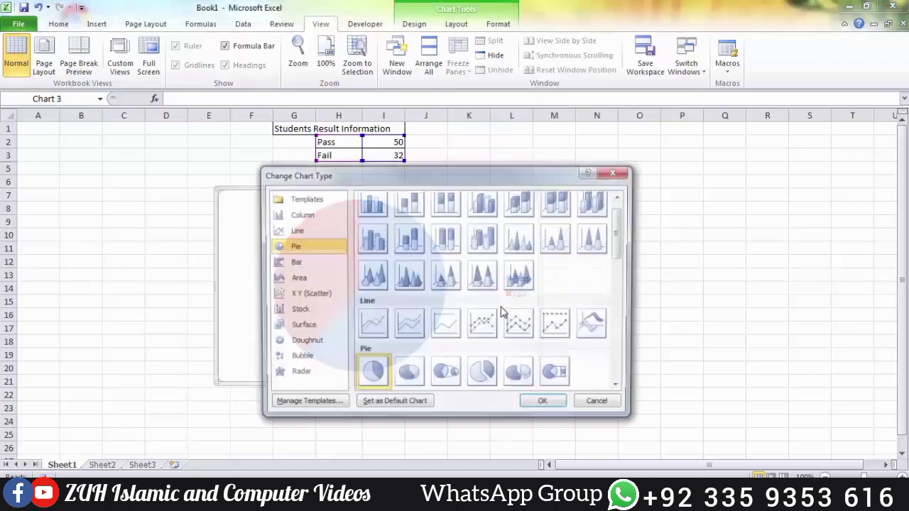
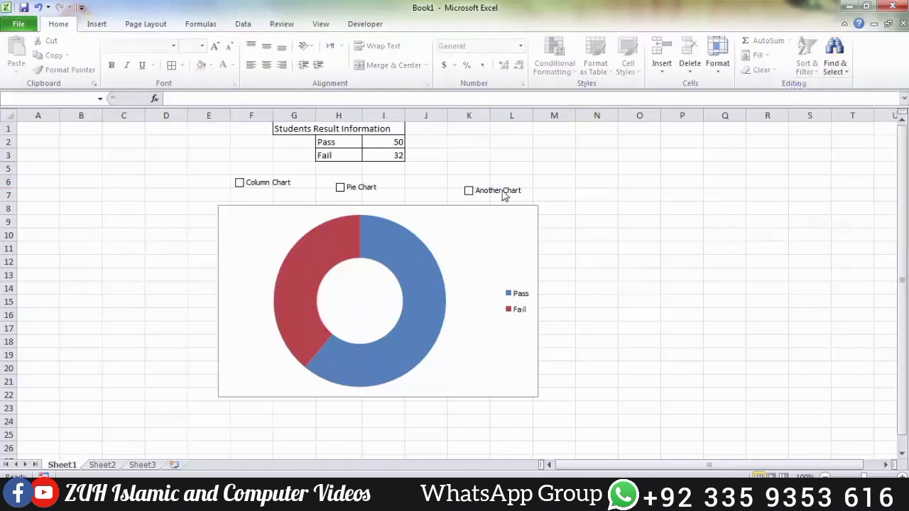
# Distribute the Column Chart, Pie Chart and Another Chart check boxes evenly across, with their top edges aligned
pyautogui.moveTo(500, 196); pyautogui.dragTo(492, 194)
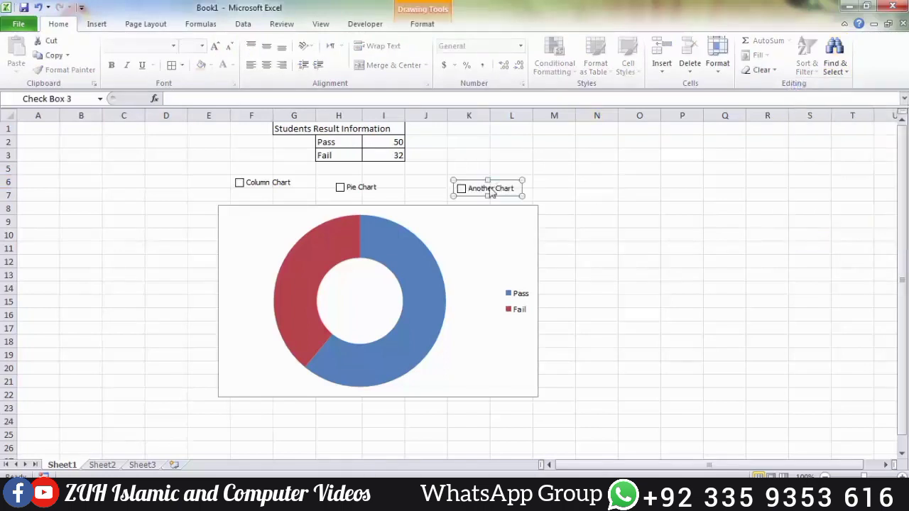
pyautogui.keyDown('shift'); pyautogui.click(364, 192); pyautogui.keyUp('shift')
pyautogui.keyDown('shift'); pyautogui.click(286, 190); pyautogui.keyUp('shift')
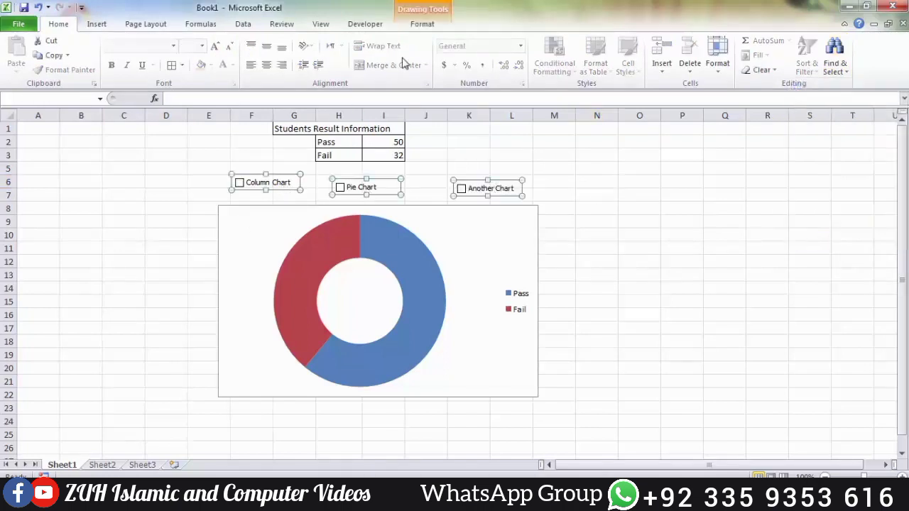
pyautogui.click(422, 24)
pyautogui.click(813, 41)
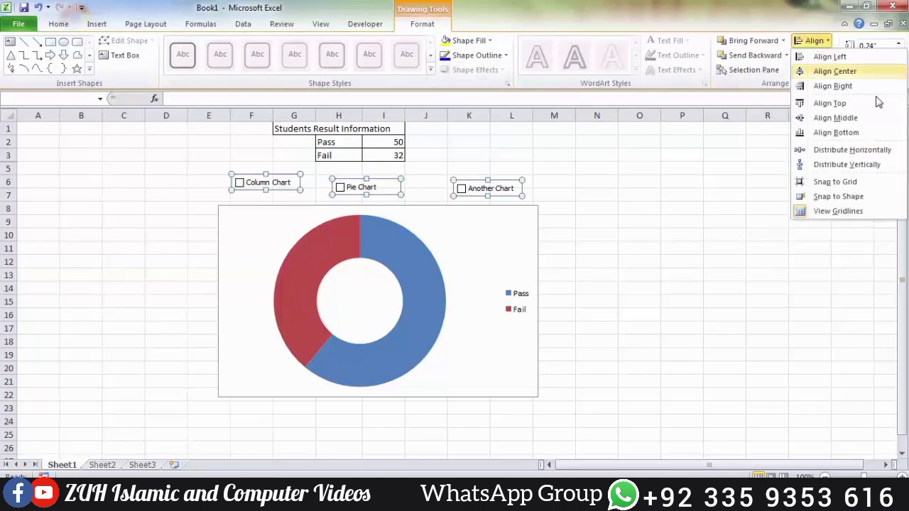
pyautogui.click(873, 151)
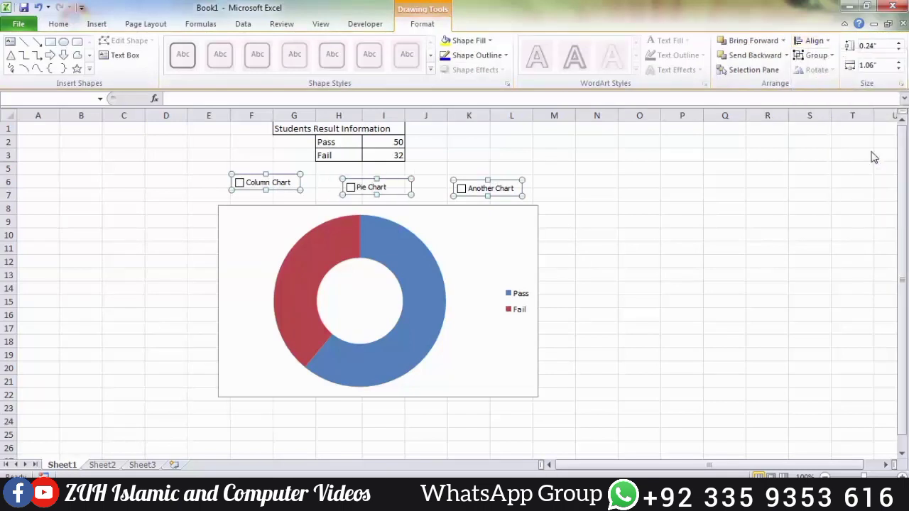
pyautogui.click(814, 40)
pyautogui.click(839, 105)
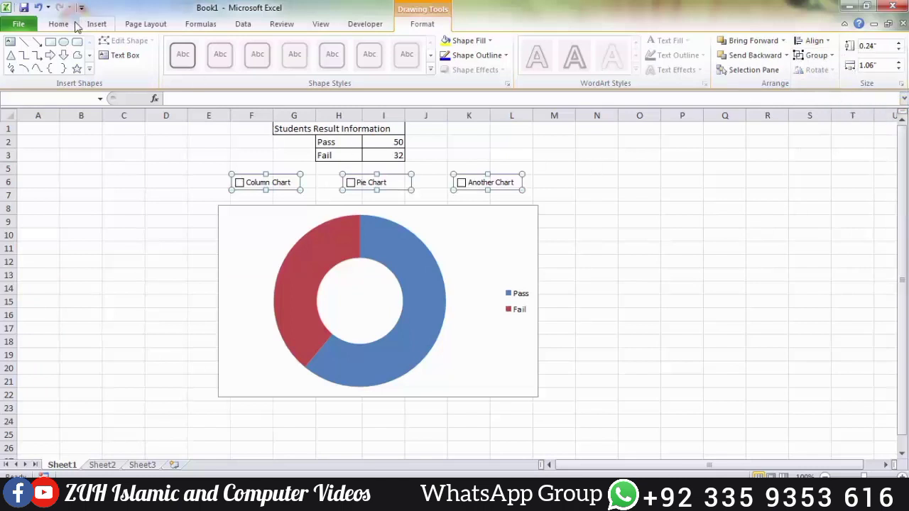
pyautogui.click(201, 191)
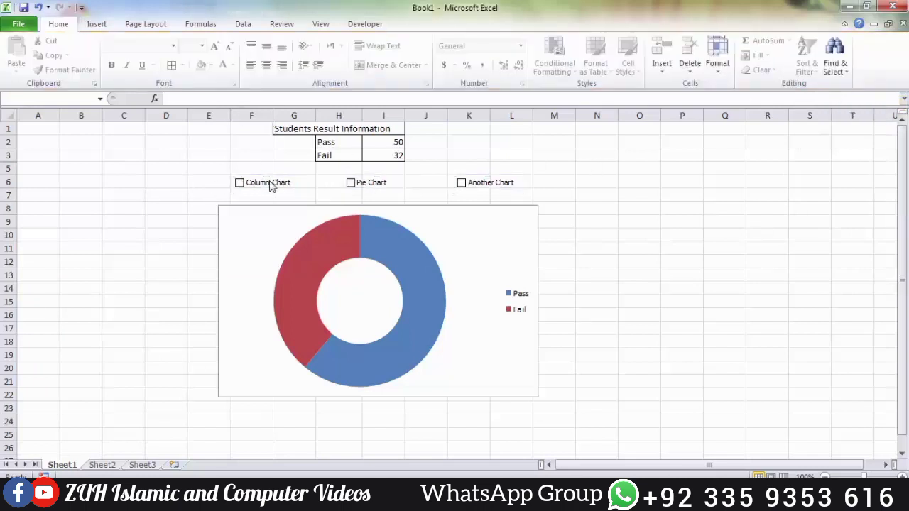
# Turn on 3-D shading for the Column Chart, Pie Chart and Another Chart check boxes
pyautogui.rightClick(270, 183)
pyautogui.click(323, 299)
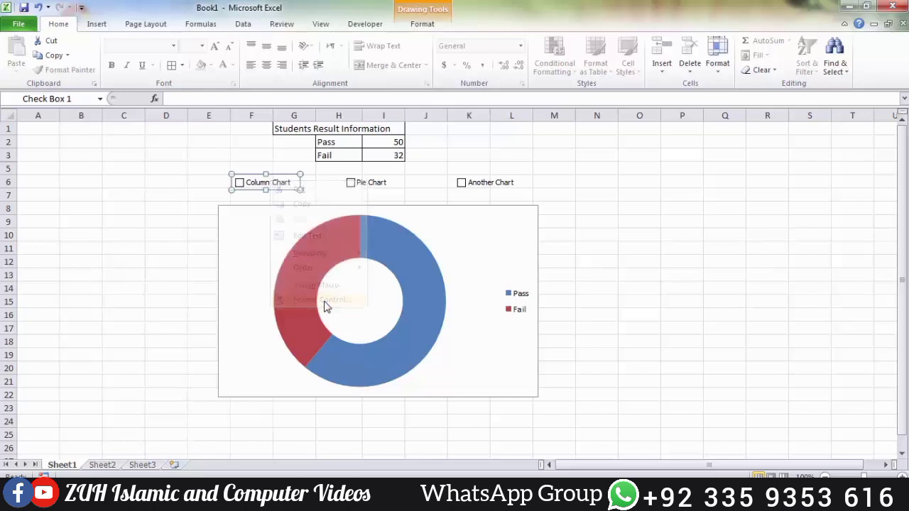
pyautogui.click(442, 168)
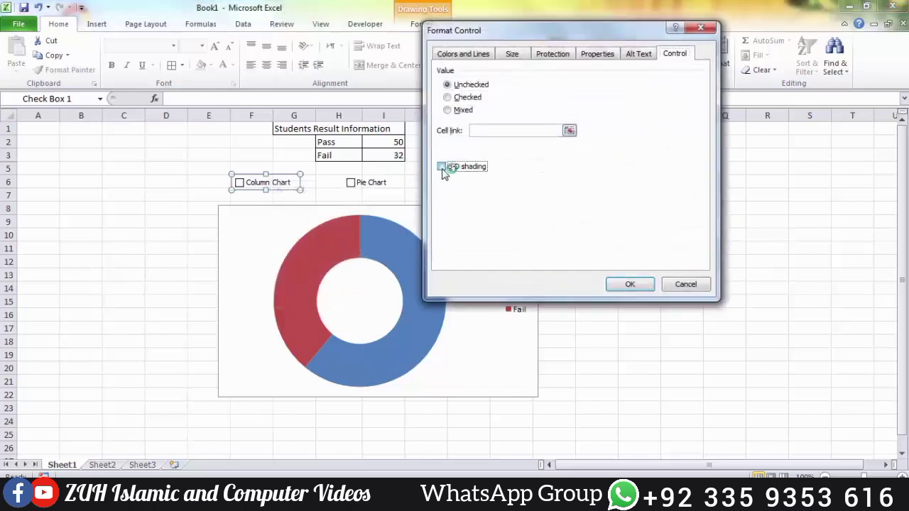
pyautogui.click(624, 284)
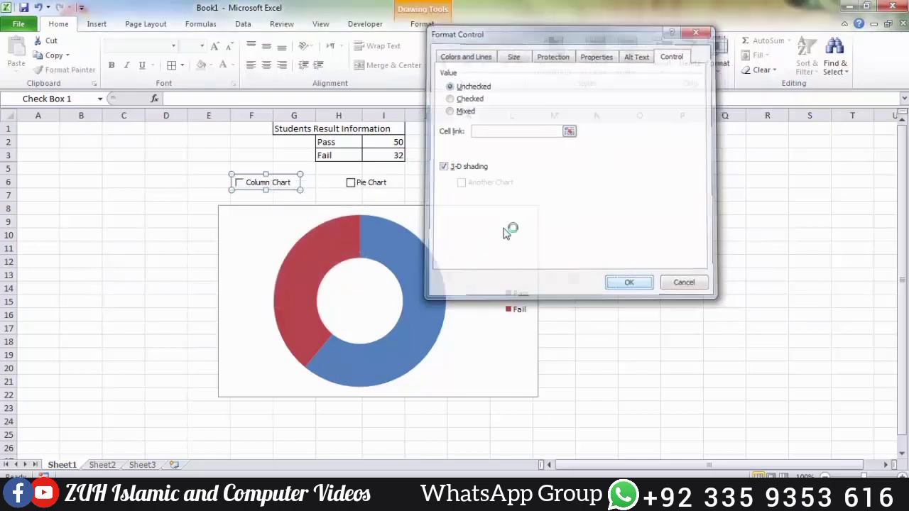
pyautogui.rightClick(379, 184)
pyautogui.click(417, 299)
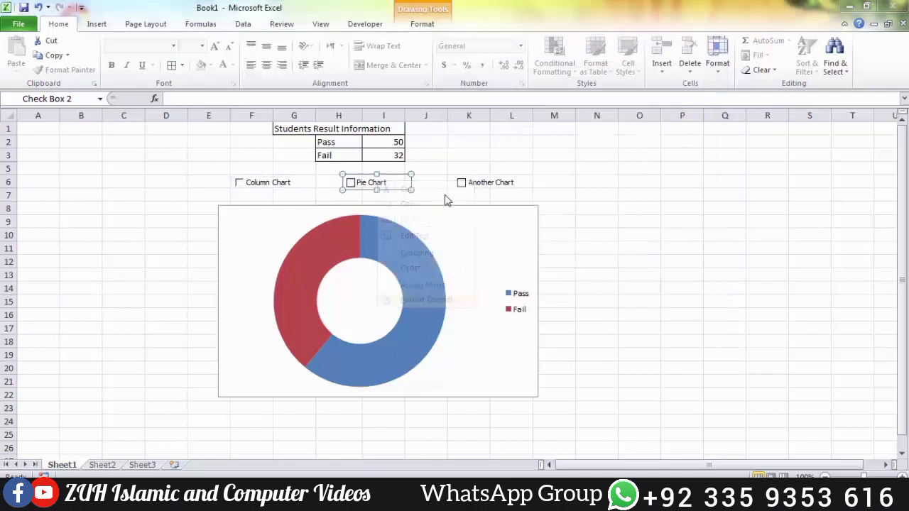
pyautogui.click(466, 167)
pyautogui.click(615, 284)
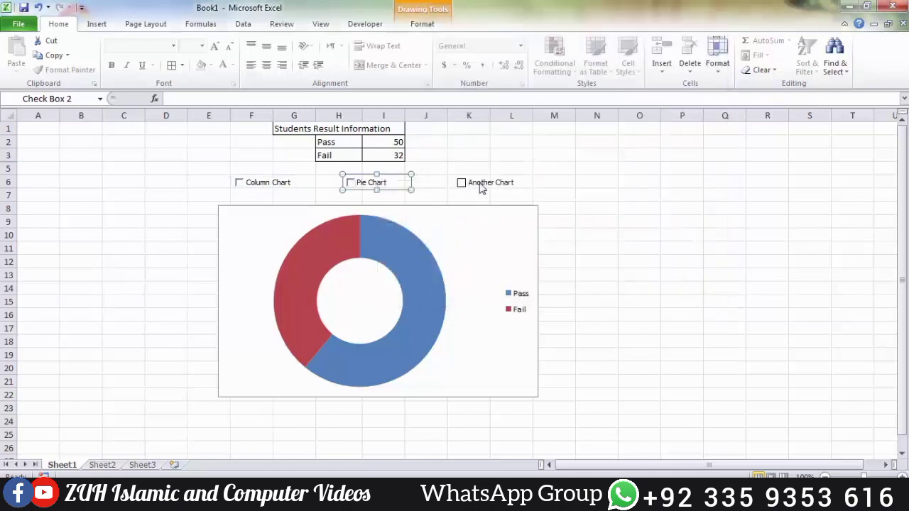
pyautogui.rightClick(481, 187)
pyautogui.click(522, 302)
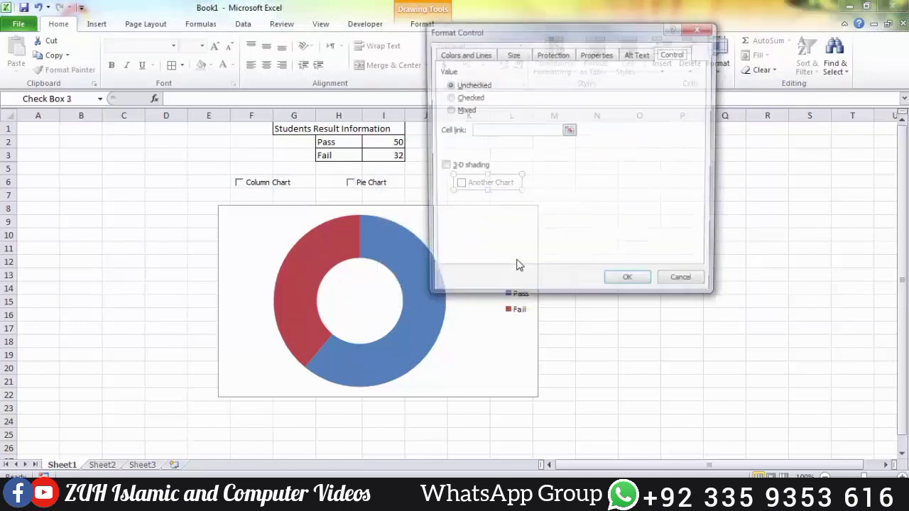
pyautogui.click(458, 173)
pyautogui.click(633, 286)
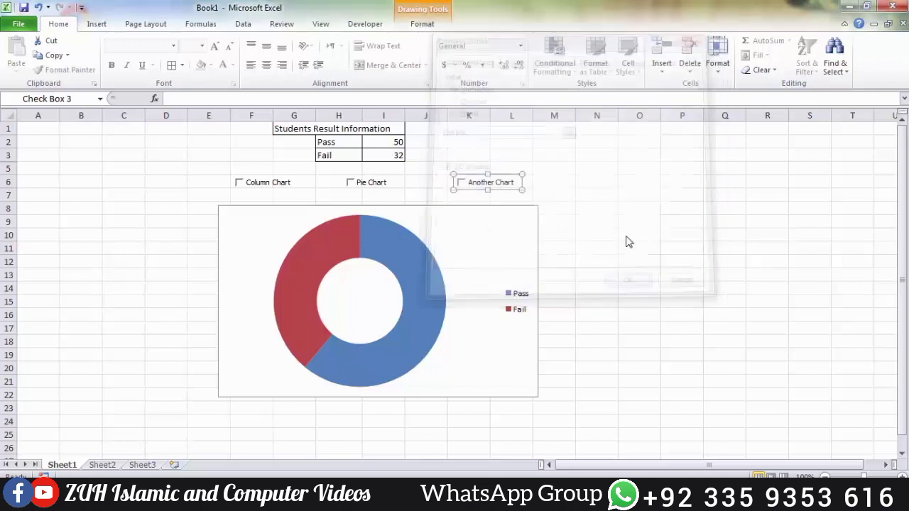
# Assign the ColumnChart macro to the Column Chart check box
pyautogui.rightClick(264, 183)
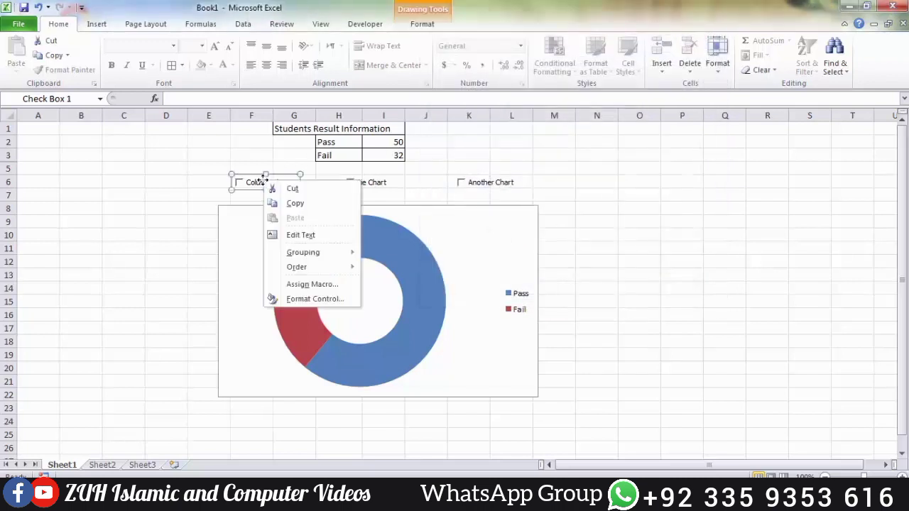
pyautogui.click(306, 286)
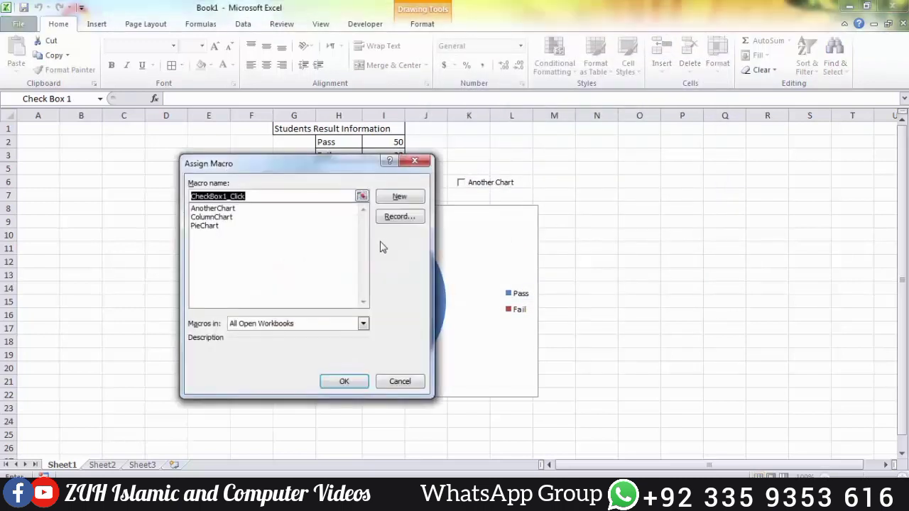
pyautogui.click(228, 222)
pyautogui.moveTo(270, 170); pyautogui.dragTo(324, 80)
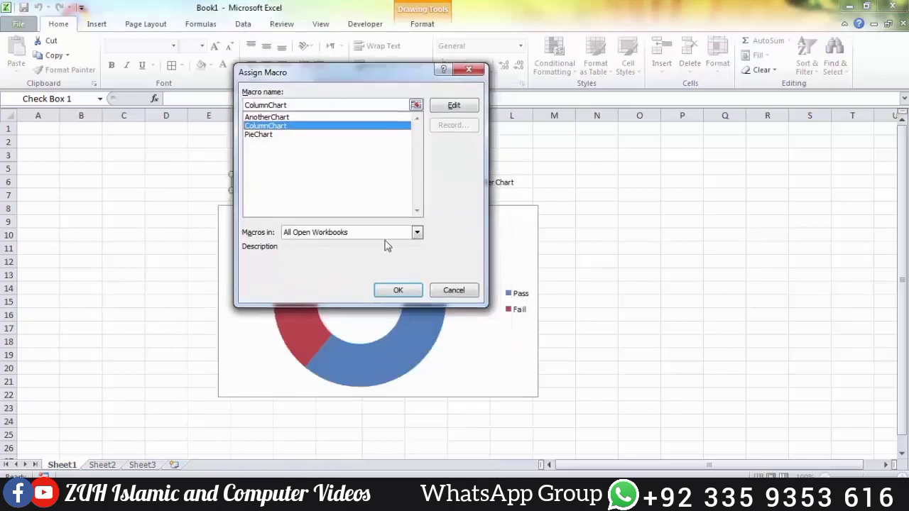
pyautogui.click(397, 289)
# Assign the PieChart macro to the Pie Chart check box
pyautogui.rightClick(380, 191)
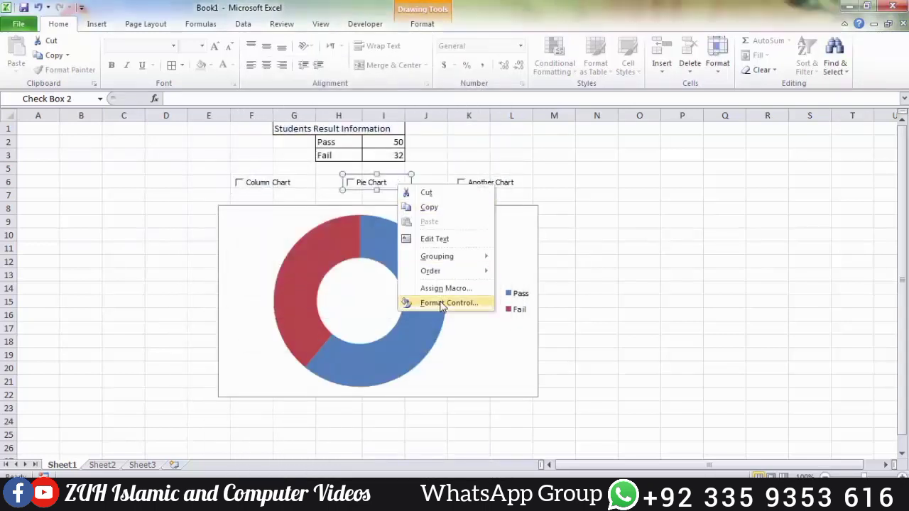
pyautogui.click(433, 289)
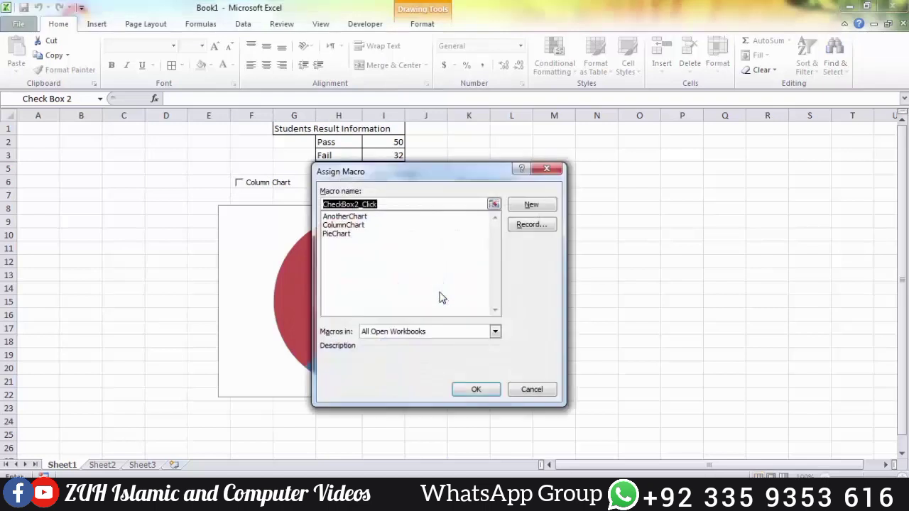
pyautogui.click(338, 234)
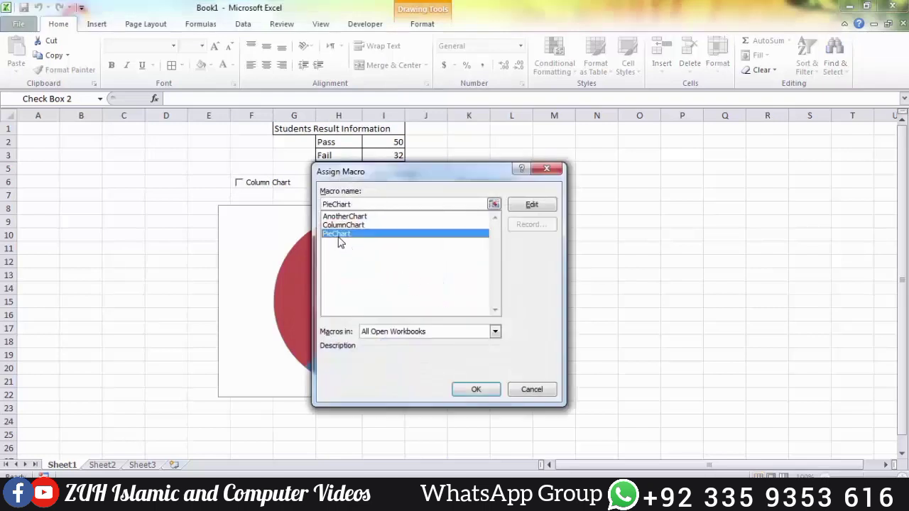
pyautogui.click(478, 389)
# Assign the AnotherChart macro to the Another Chart check box and deselect it
pyautogui.rightClick(479, 185)
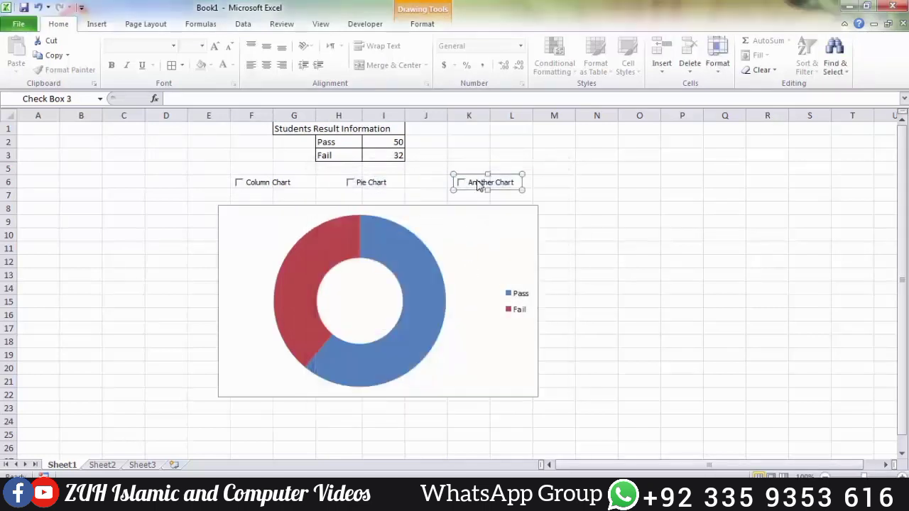
pyautogui.click(508, 285)
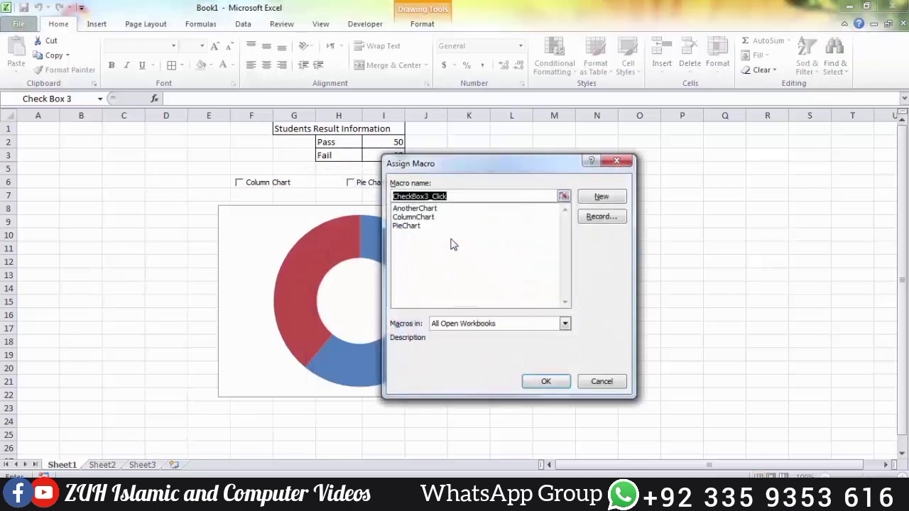
pyautogui.click(409, 210)
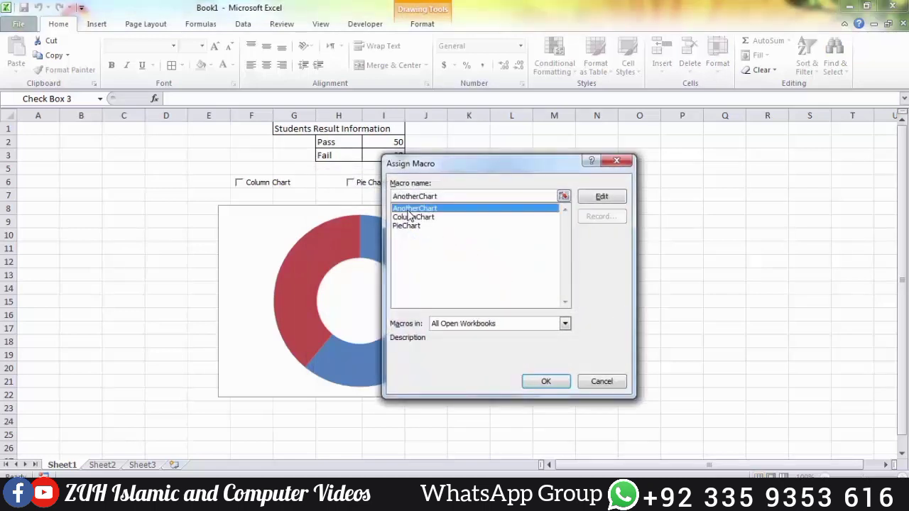
pyautogui.click(546, 384)
pyautogui.click(277, 147)
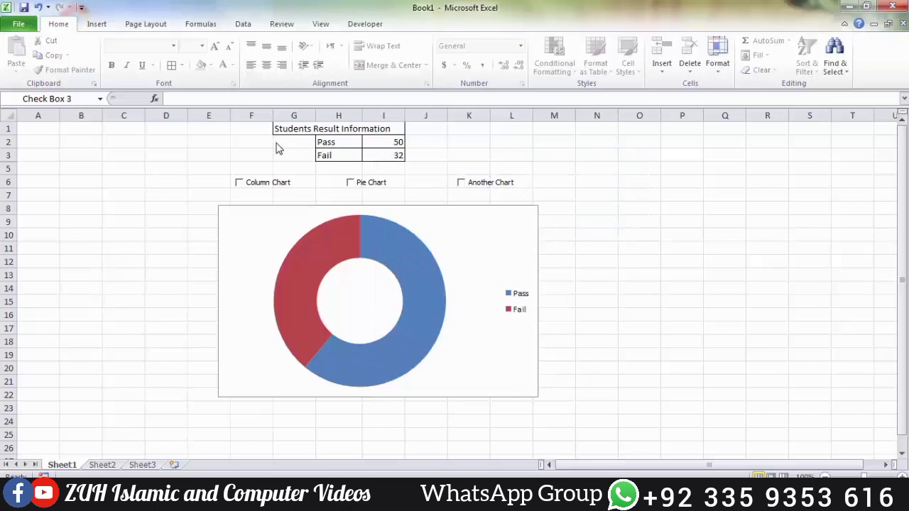
# Turn off the Select Objects mode and return to cell selection
pyautogui.click(835, 57)
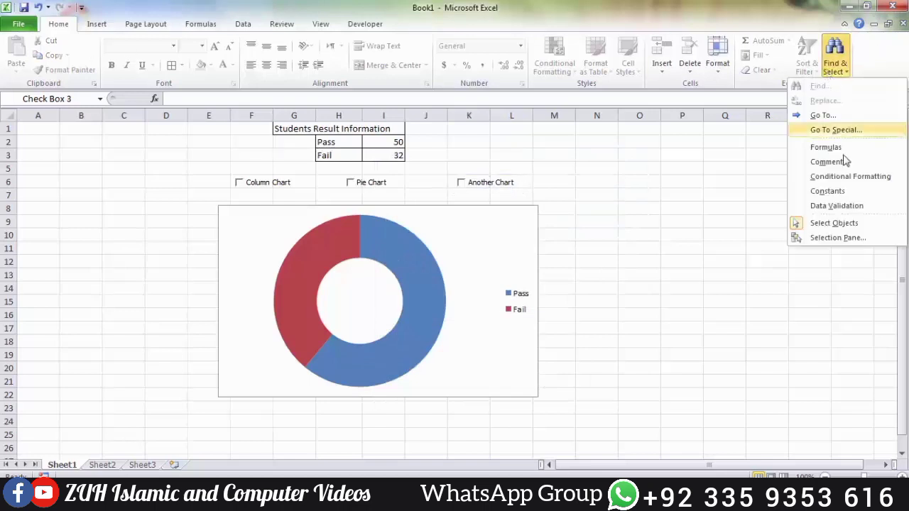
pyautogui.click(816, 223)
pyautogui.press('Right')
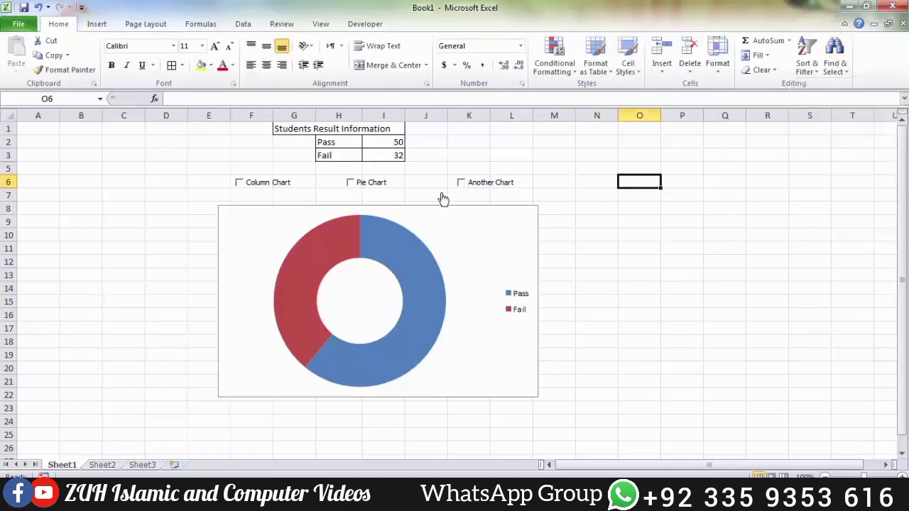
# Test the assigned macros by toggling the three chart check boxes, leaving only Pie Chart ticked
pyautogui.click(257, 191)
pyautogui.click(352, 186)
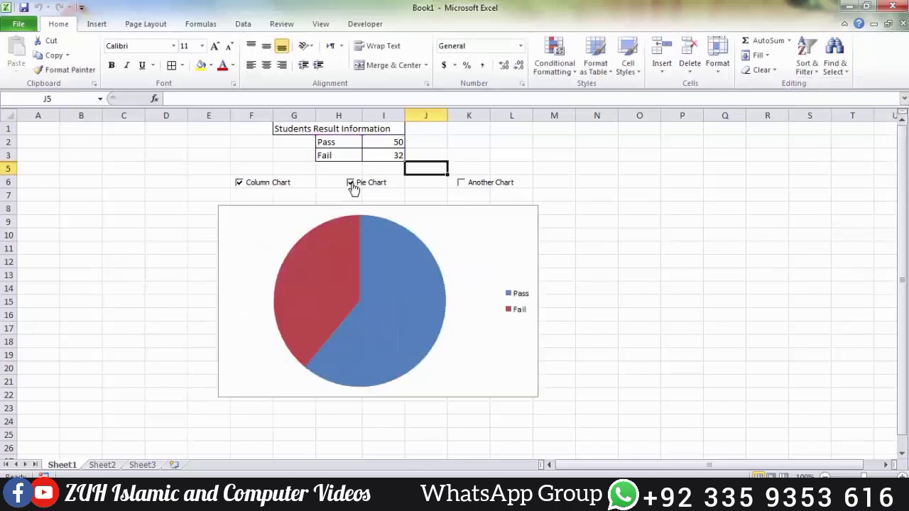
pyautogui.click(462, 184)
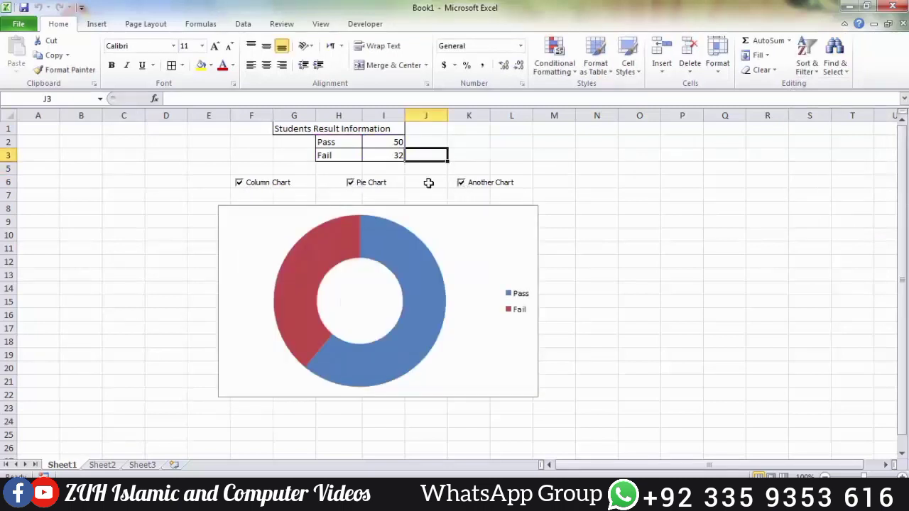
pyautogui.click(362, 185)
pyautogui.click(460, 187)
pyautogui.click(267, 188)
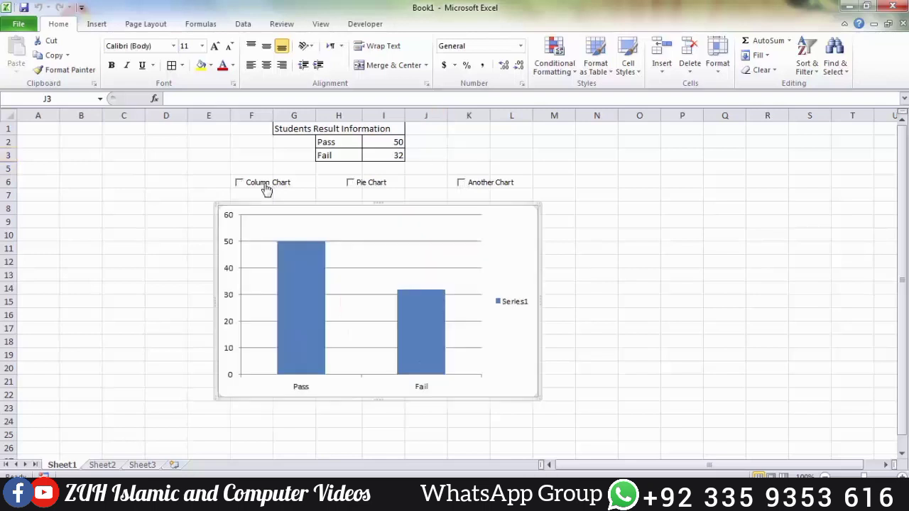
pyautogui.click(351, 185)
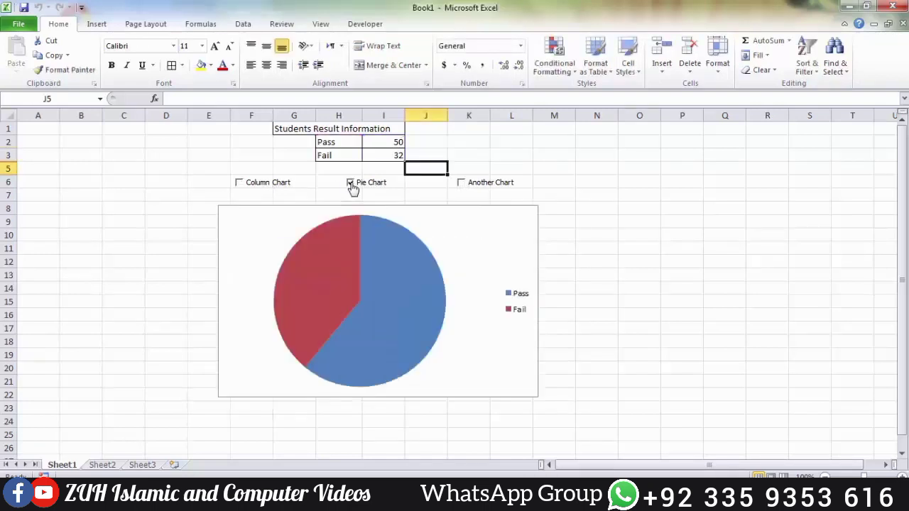
pyautogui.click(350, 185)
pyautogui.click(462, 191)
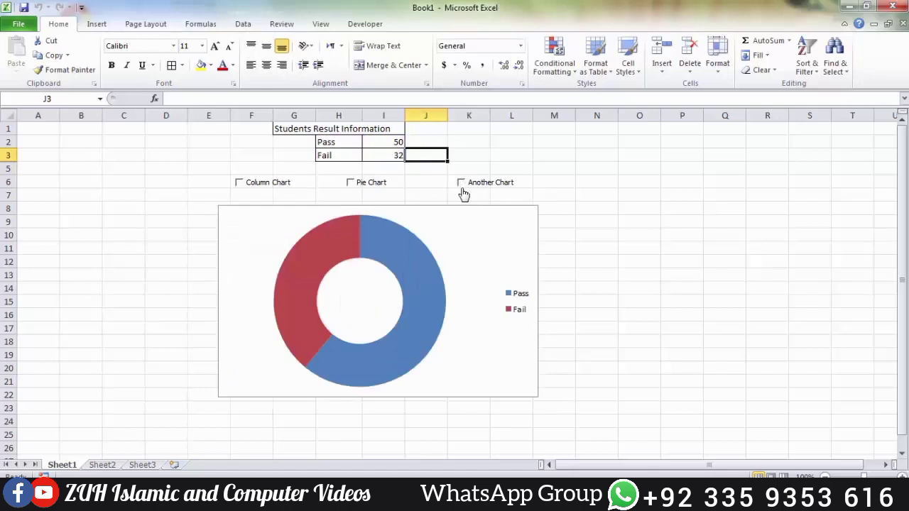
pyautogui.click(359, 186)
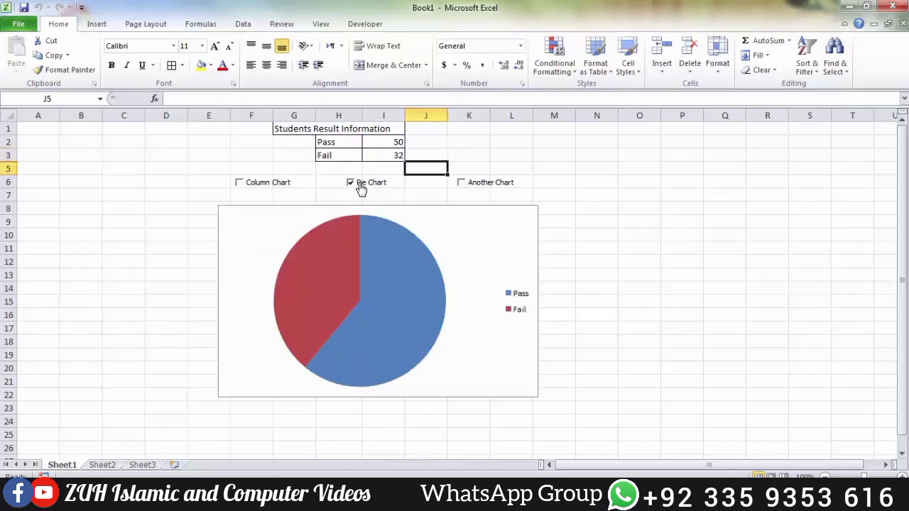
pyautogui.click(516, 141)
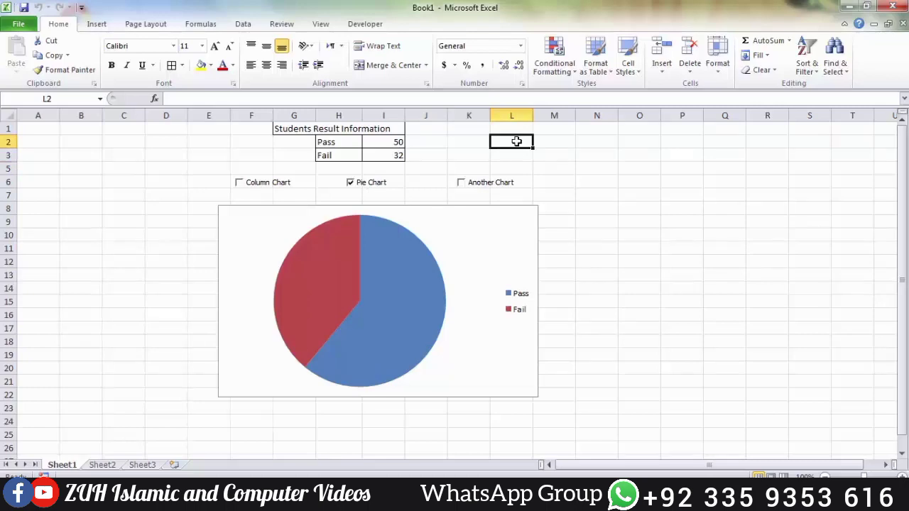
# Enter the headings Name, Score and Balls on Sheet2, starting in cell B3
pyautogui.click(102, 465)
pyautogui.click(81, 156)
pyautogui.write('Name')
pyautogui.press('Tab')
pyautogui.write('Score')
pyautogui.press('Tab')
pyautogui.write('Balls')
pyautogui.press('Tab')
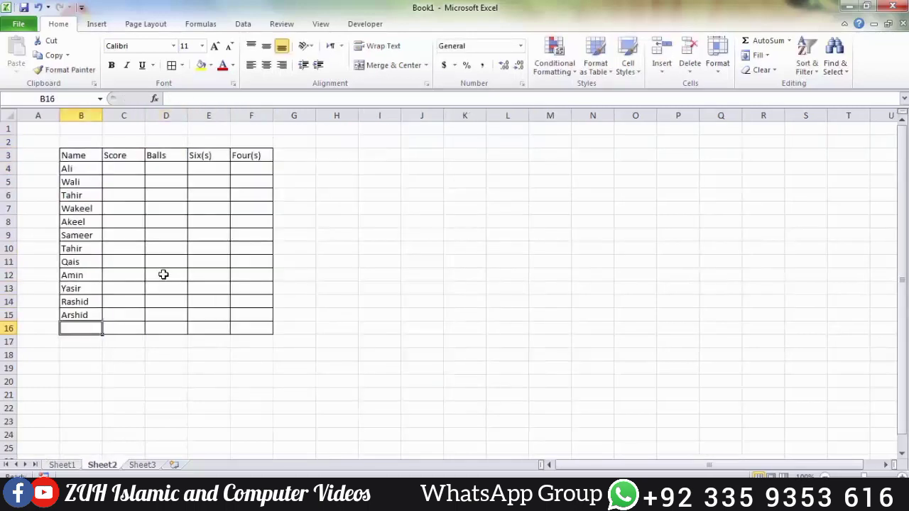
# Enter 4, 2 and 5 in consecutive player rows of the Six(s) column on Sheet2
pyautogui.write('4')
pyautogui.press('Return')
pyautogui.write('2')
pyautogui.press('Return')
pyautogui.write('5')
pyautogui.press('Return')
pyautogui.click(326, 159)
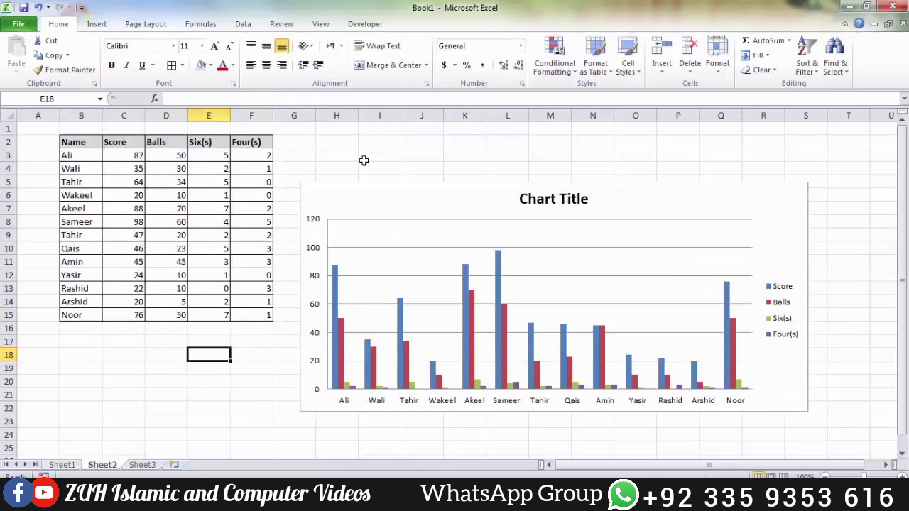
pyautogui.click(364, 160)
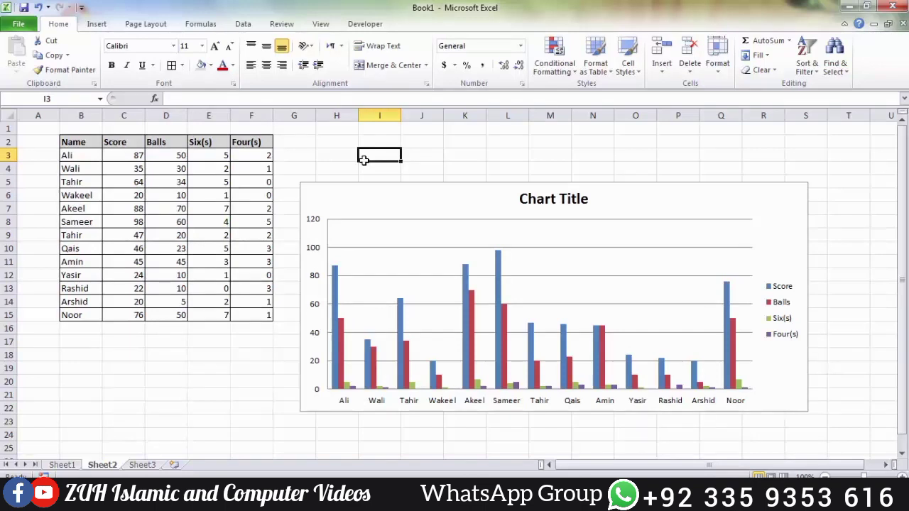
# Insert a form-control check box above the chart and duplicate it three times, spread out in a row
pyautogui.click(362, 24)
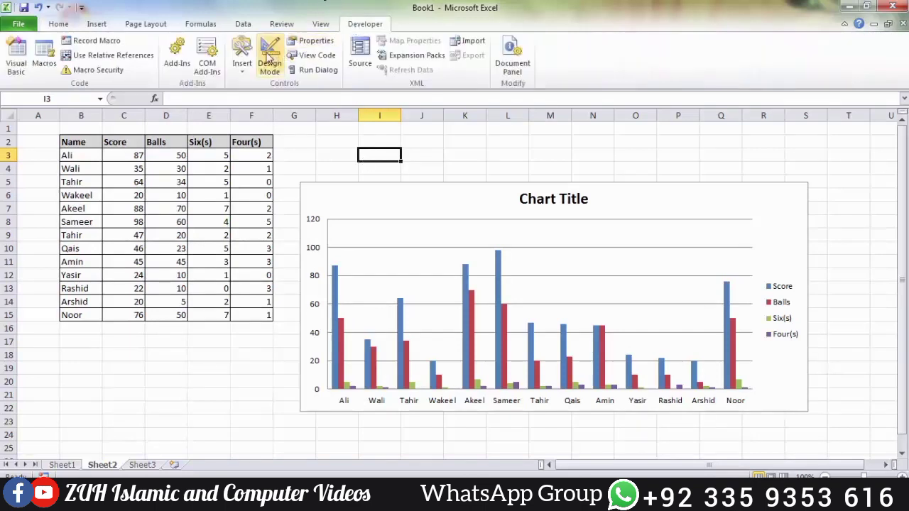
pyautogui.click(242, 62)
pyautogui.click(262, 98)
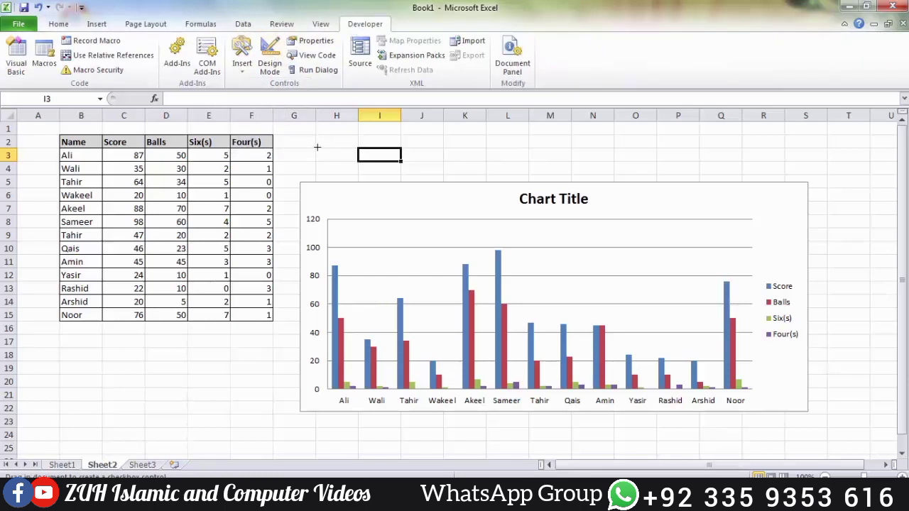
pyautogui.moveTo(317, 147)
pyautogui.mouseDown()
pyautogui.moveTo(380, 163)
pyautogui.moveTo(754, 158)
pyautogui.mouseUp()
pyautogui.hotkey('ctrl', 'd')
pyautogui.hotkey('ctrl', 'd')
pyautogui.hotkey('ctrl', 'd')
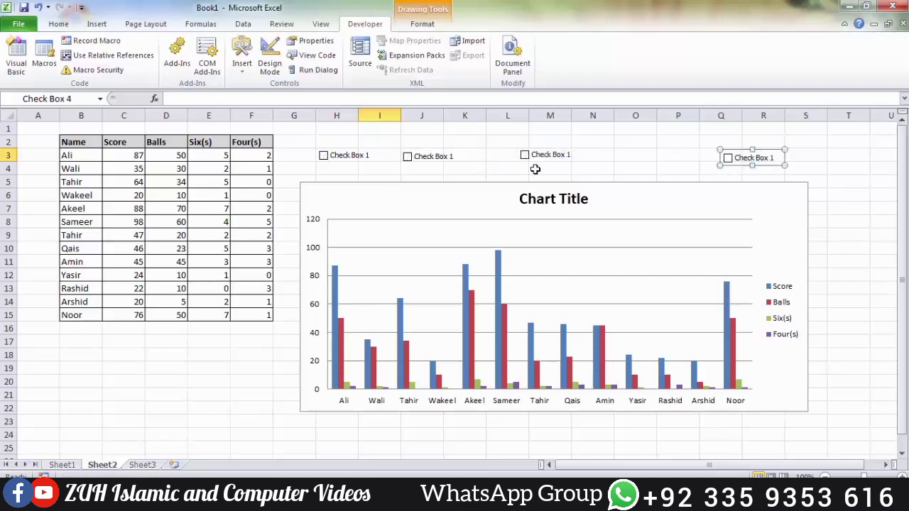
# Relabel the four check boxes above the chart as Score, Balls, Six(s) and Four(s)
pyautogui.rightClick(345, 156)
pyautogui.click(371, 211)
pyautogui.moveTo(330, 156); pyautogui.dragTo(374, 157)
pyautogui.write('Score')
pyautogui.rightClick(428, 158)
pyautogui.write('Balls')
pyautogui.rightClick(546, 155)
pyautogui.write('Six(s)')
pyautogui.rightClick(745, 158)
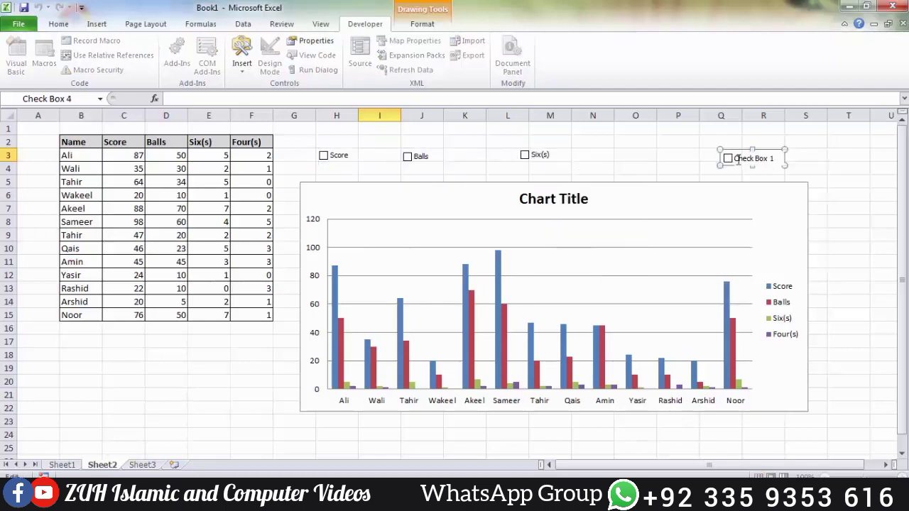
pyautogui.write('Four(s)')
pyautogui.click(635, 142)
# Select all four check boxes with Select Objects, distribute them horizontally and align them to the top
pyautogui.click(57, 24)
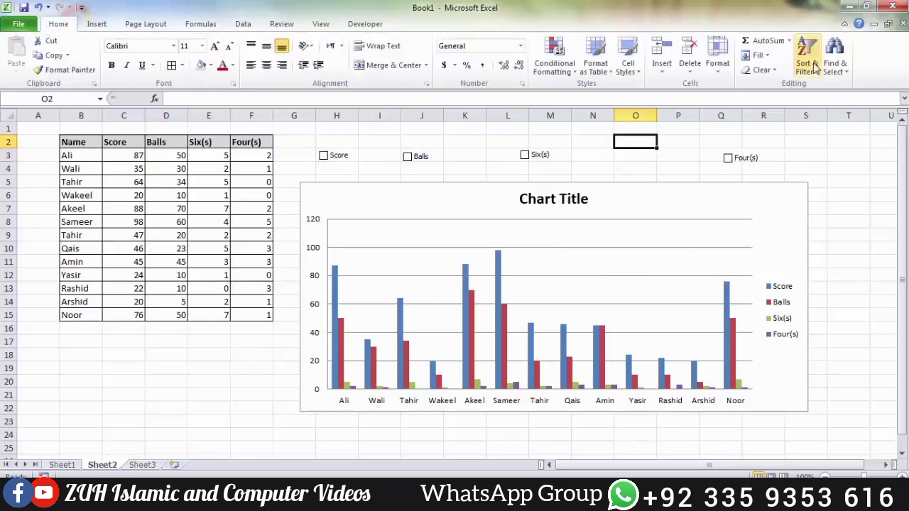
pyautogui.click(834, 64)
pyautogui.click(830, 223)
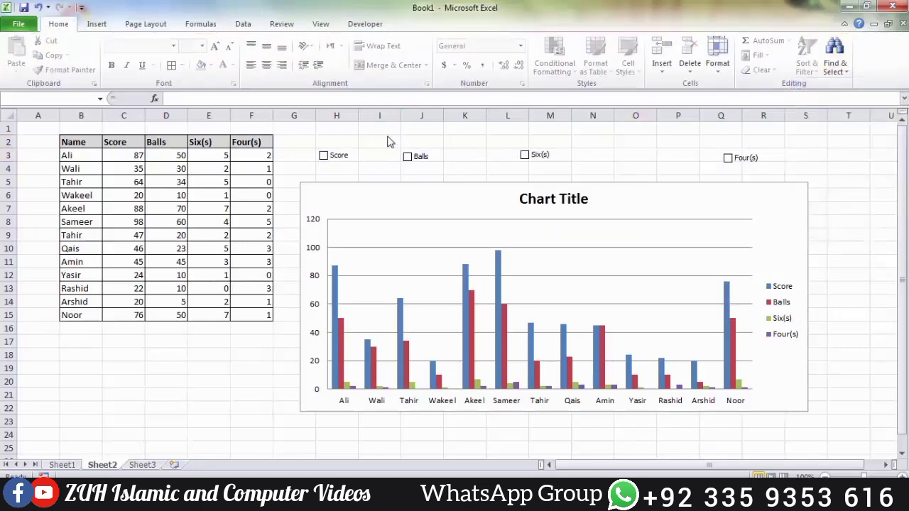
pyautogui.moveTo(316, 137); pyautogui.dragTo(831, 175)
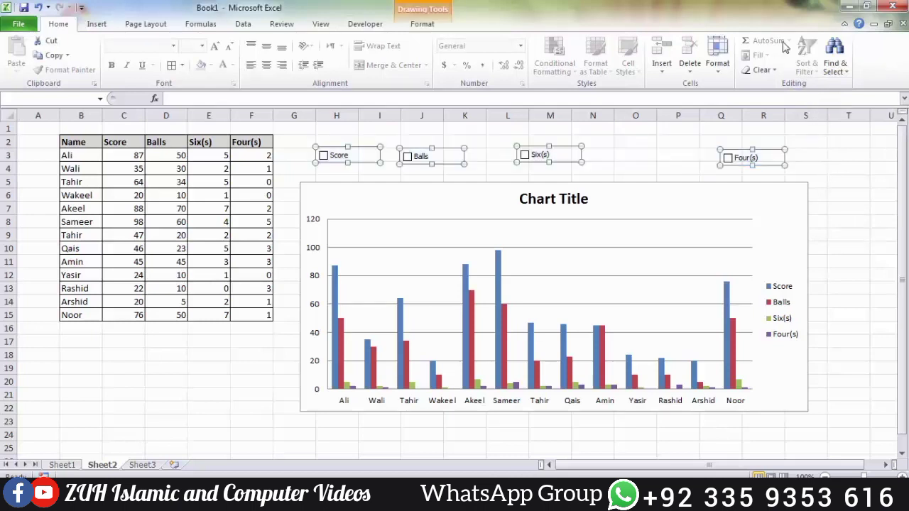
pyautogui.click(422, 24)
pyautogui.click(811, 40)
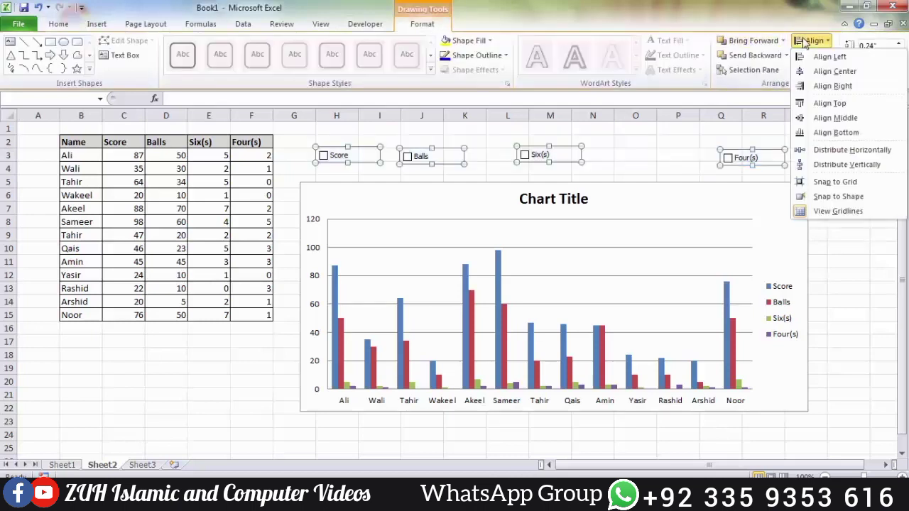
pyautogui.click(840, 150)
pyautogui.click(814, 40)
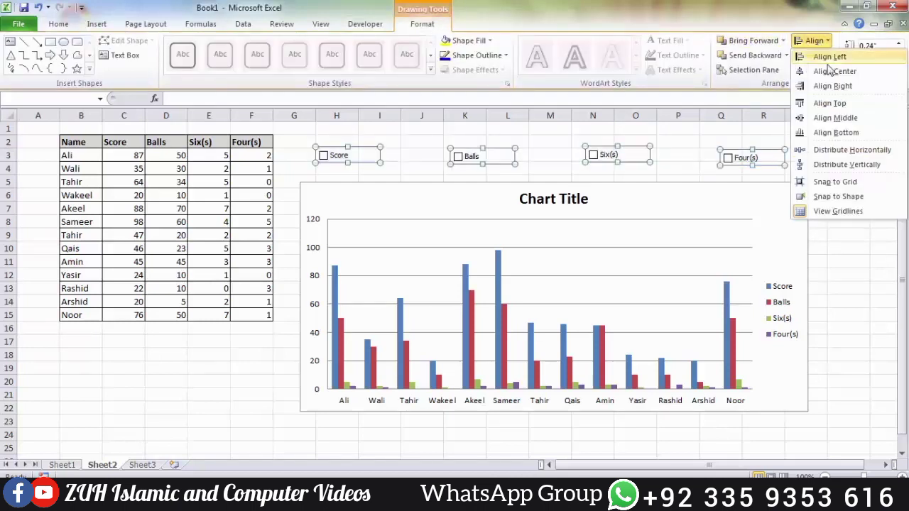
pyautogui.click(830, 104)
# Nudge the four selected check boxes down and right so the row sits just above the chart
pyautogui.press('Down')
pyautogui.press('Down')
pyautogui.press('Down')
pyautogui.press('Down')
pyautogui.press('Down')
pyautogui.press('Down')
pyautogui.press('Down')
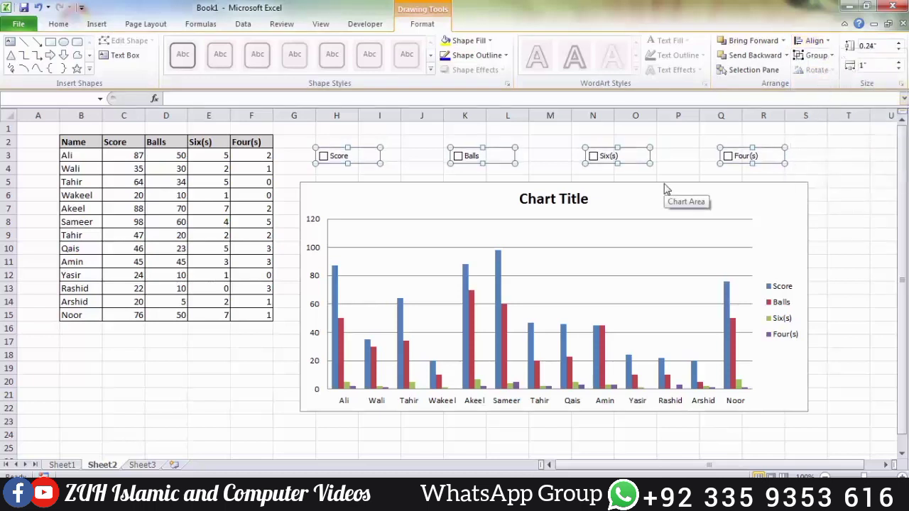
pyautogui.press('Right')
pyautogui.press('Right')
pyautogui.press('Right')
pyautogui.press('Right')
pyautogui.press('Right')
pyautogui.press('Right')
pyautogui.press('Down')
pyautogui.press('Down')
pyautogui.press('Down')
pyautogui.press('Down')
pyautogui.press('Down')
pyautogui.press('Down')
pyautogui.press('Down')
pyautogui.press('Down')
pyautogui.press('Down')
pyautogui.press('Right')
pyautogui.press('Right')
pyautogui.press('Right')
pyautogui.press('Right')
pyautogui.press('Right')
pyautogui.press('Right')
pyautogui.press('Right')
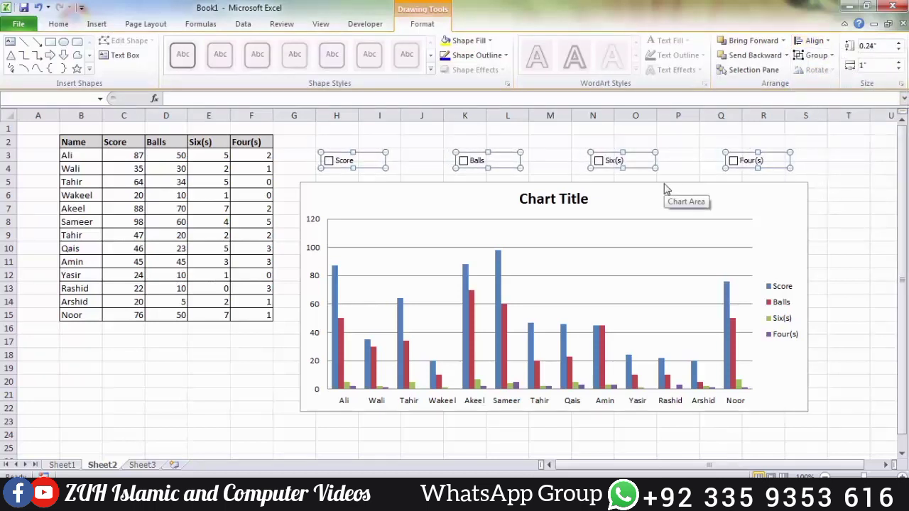
pyautogui.press('Right')
pyautogui.press('Right')
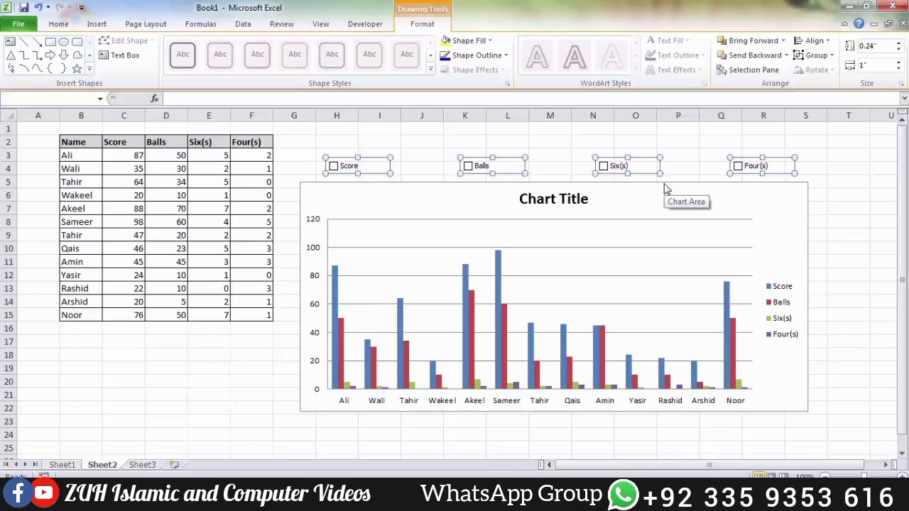
# Fill the four selected check boxes with a light grey theme colour
pyautogui.click(465, 41)
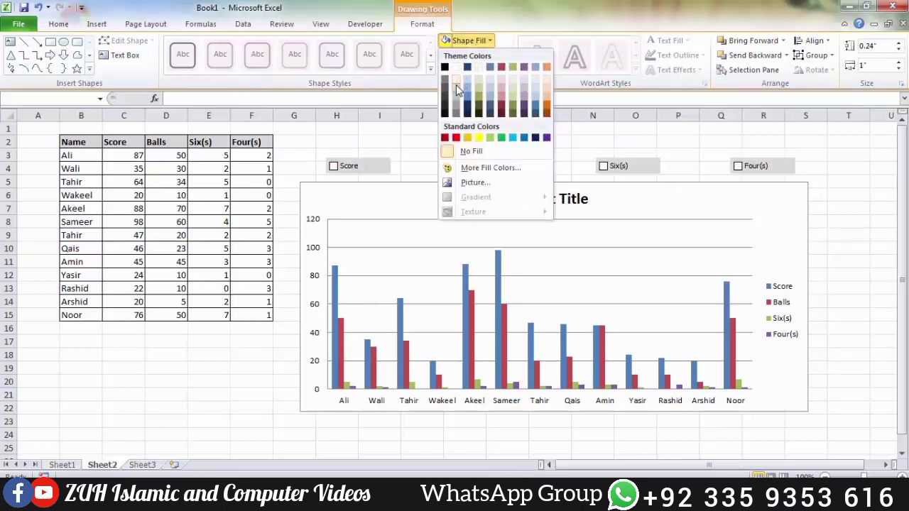
pyautogui.click(456, 85)
pyautogui.click(374, 176)
# Turn on 3-D shading for the Score and Balls check boxes
pyautogui.rightClick(371, 171)
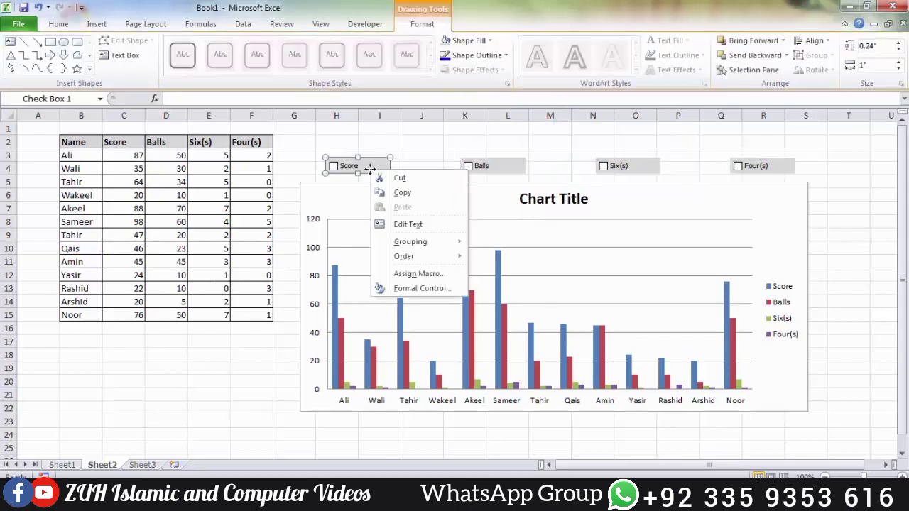
pyautogui.click(407, 290)
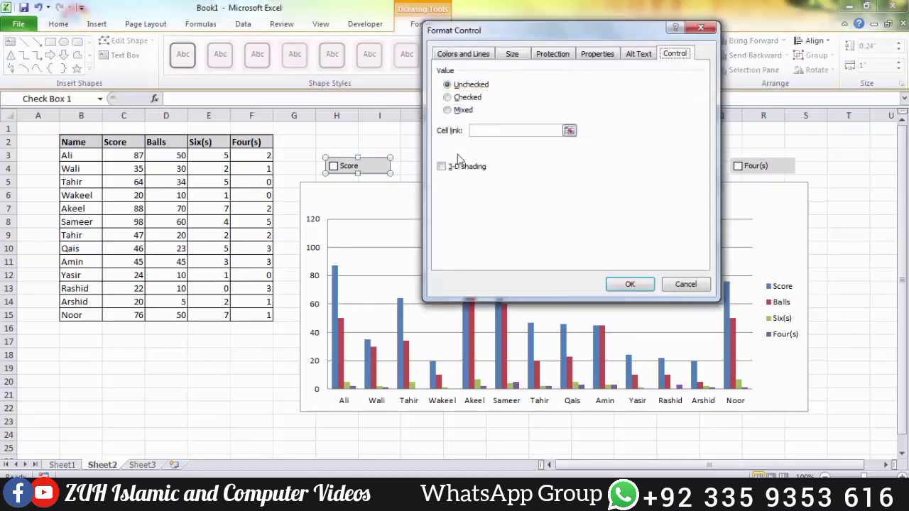
pyautogui.click(442, 167)
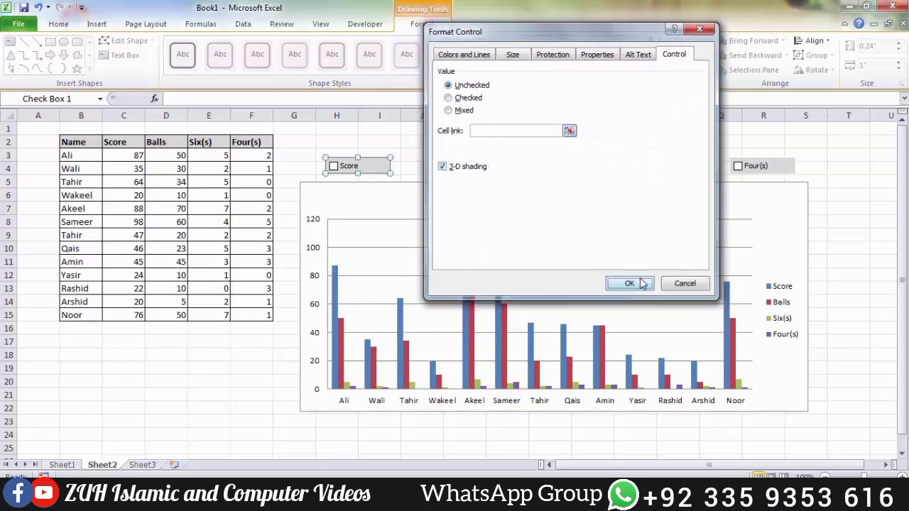
pyautogui.click(640, 282)
pyautogui.rightClick(495, 169)
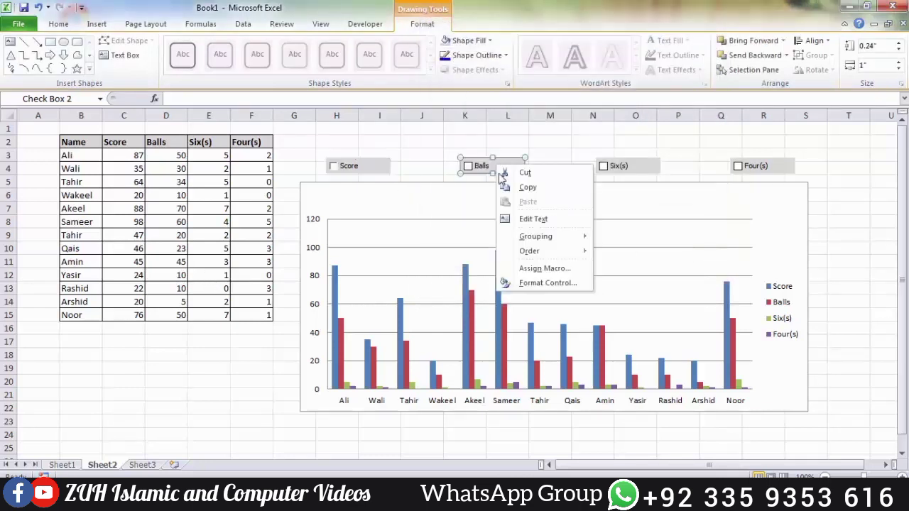
pyautogui.click(535, 283)
pyautogui.click(442, 167)
pyautogui.click(631, 283)
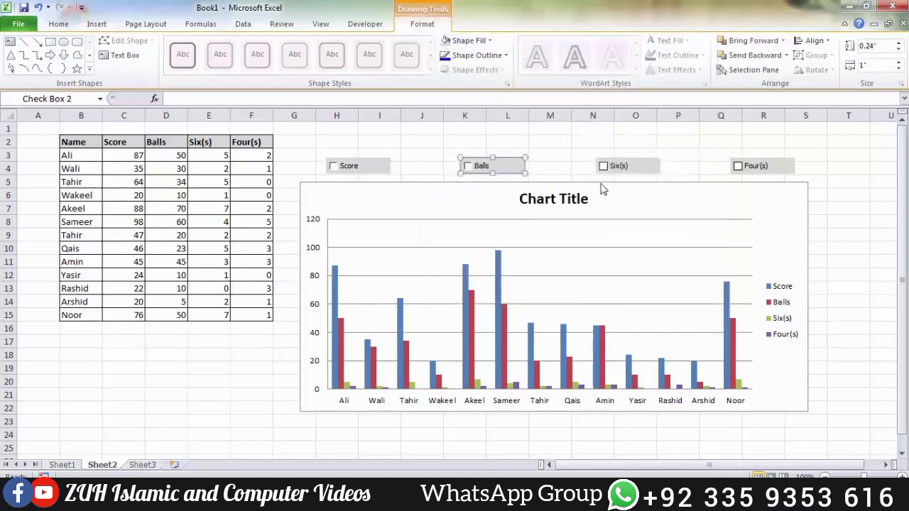
# Turn on 3-D shading for the Six(s) and Four(s) check boxes
pyautogui.rightClick(608, 171)
pyautogui.click(643, 291)
pyautogui.click(442, 167)
pyautogui.click(632, 284)
pyautogui.rightClick(745, 166)
pyautogui.click(798, 285)
pyautogui.click(441, 169)
pyautogui.click(632, 284)
# Turn off the Select Objects mode and select an empty cell below the score table
pyautogui.click(82, 357)
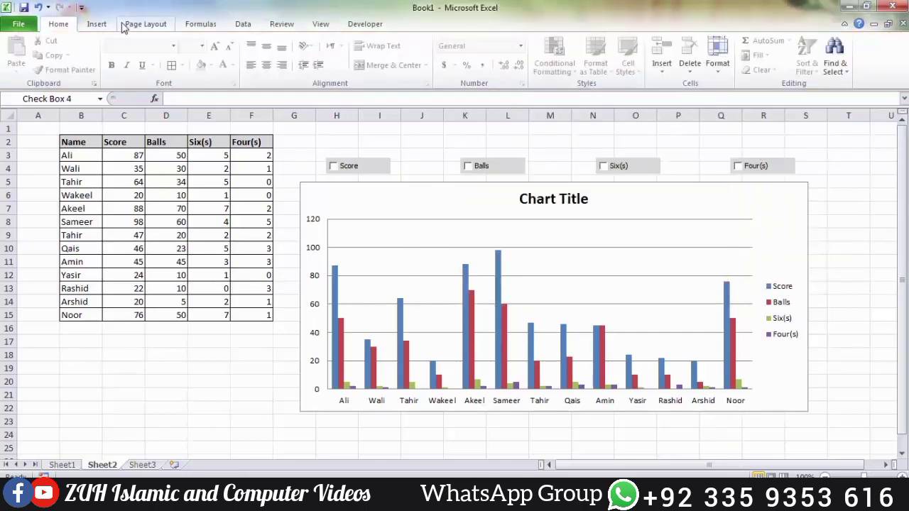
pyautogui.click(835, 62)
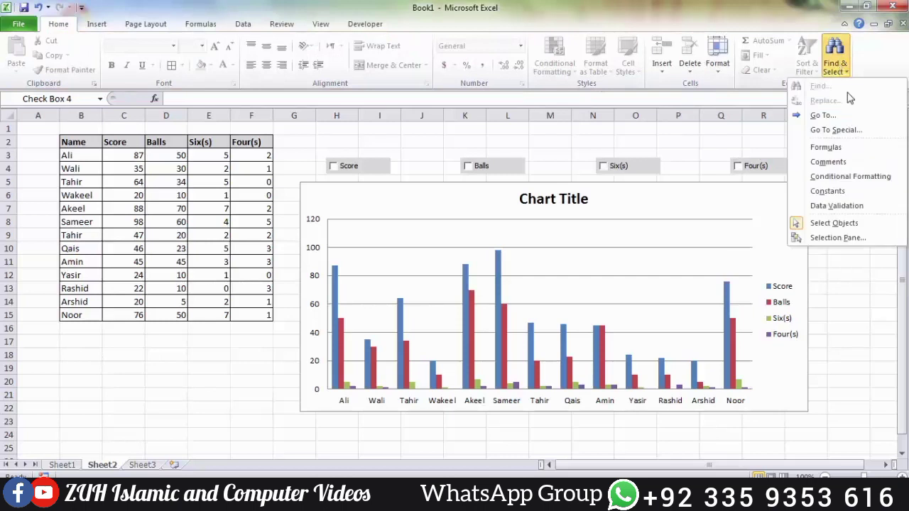
pyautogui.click(834, 223)
pyautogui.click(193, 357)
# Paste the headings Score to Four(s) transposed from cell B17 down, and add borders to C17:C20
pyautogui.moveTo(108, 142); pyautogui.dragTo(243, 144)
pyautogui.hotkey('ctrl', 'c')
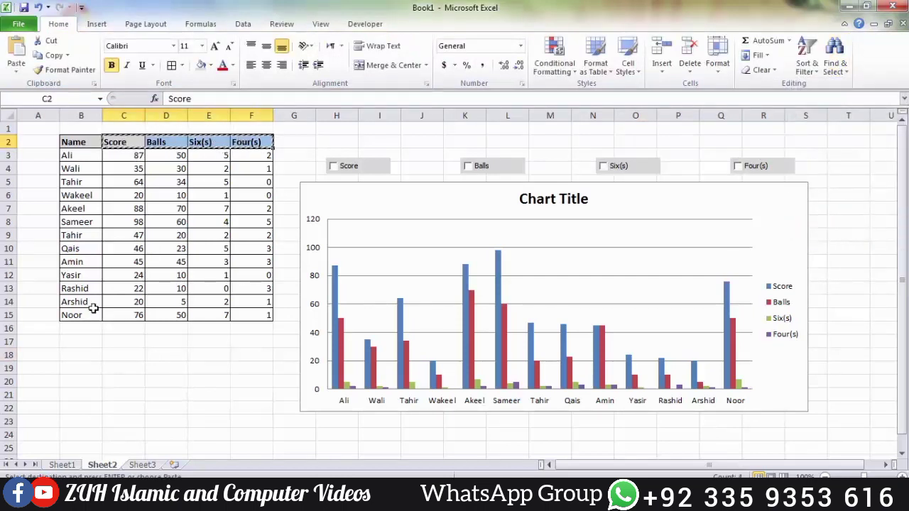
pyautogui.rightClick(73, 341)
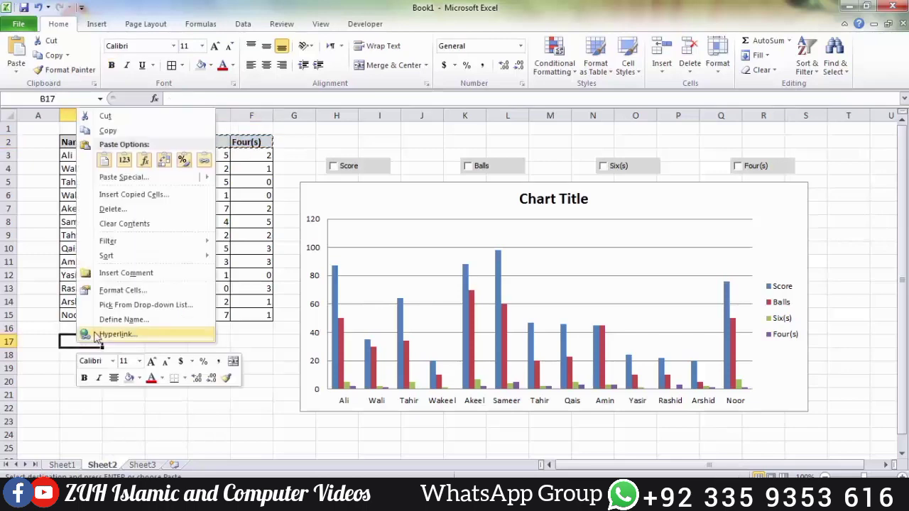
pyautogui.click(125, 177)
pyautogui.click(147, 242)
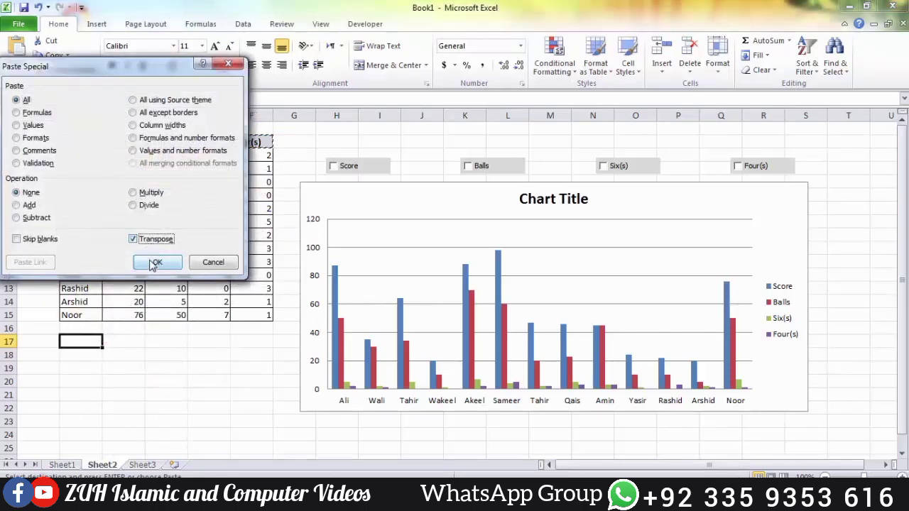
pyautogui.click(156, 262)
pyautogui.moveTo(118, 341); pyautogui.dragTo(118, 379)
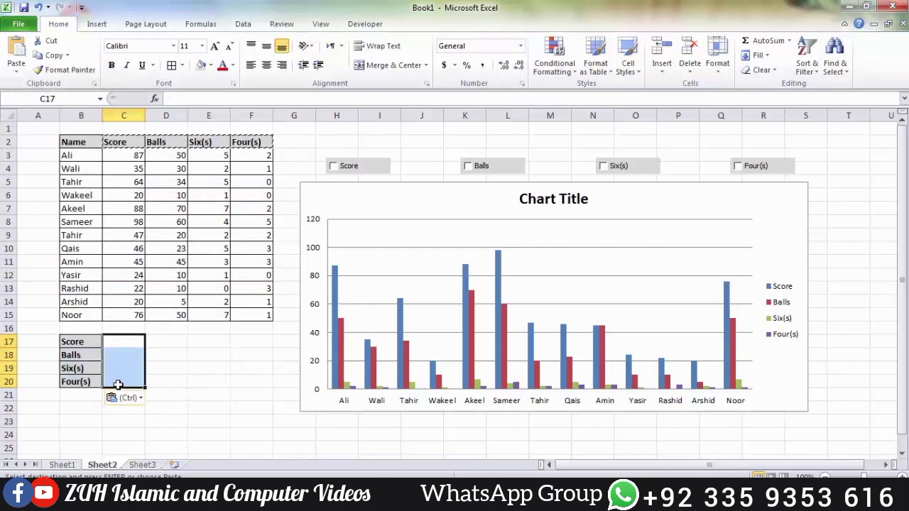
pyautogui.click(172, 68)
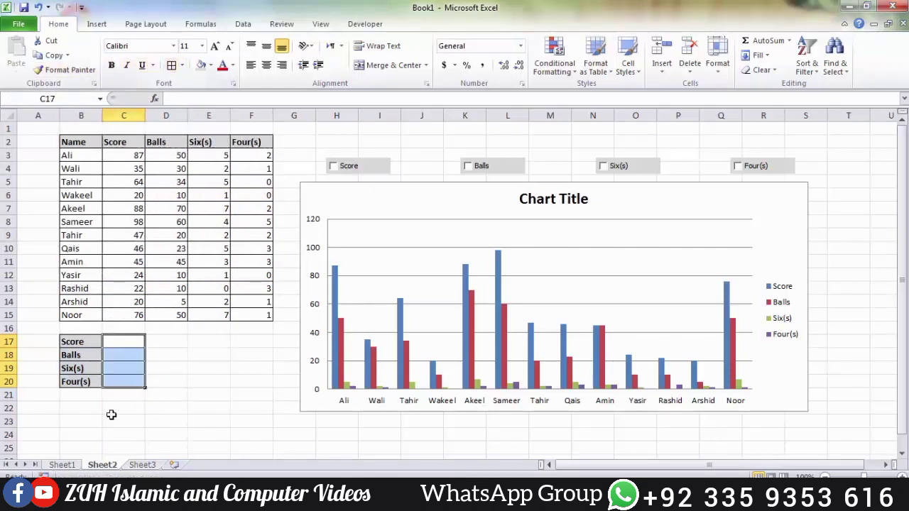
# Link the Score check box to cell C17
pyautogui.rightClick(360, 166)
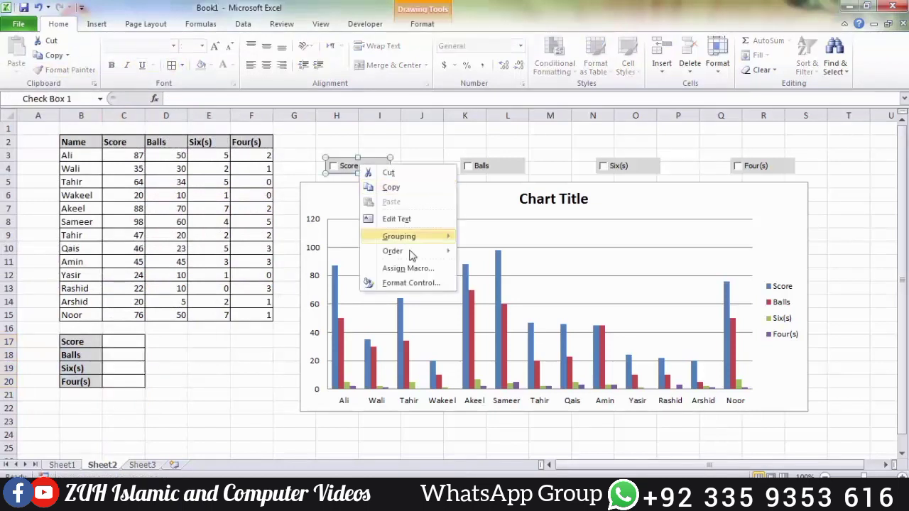
pyautogui.click(409, 282)
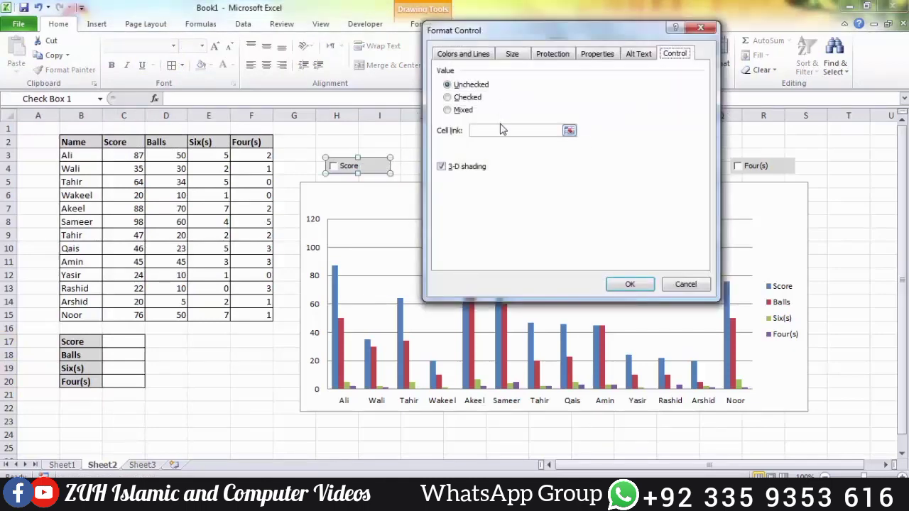
pyautogui.click(493, 134)
pyautogui.click(133, 342)
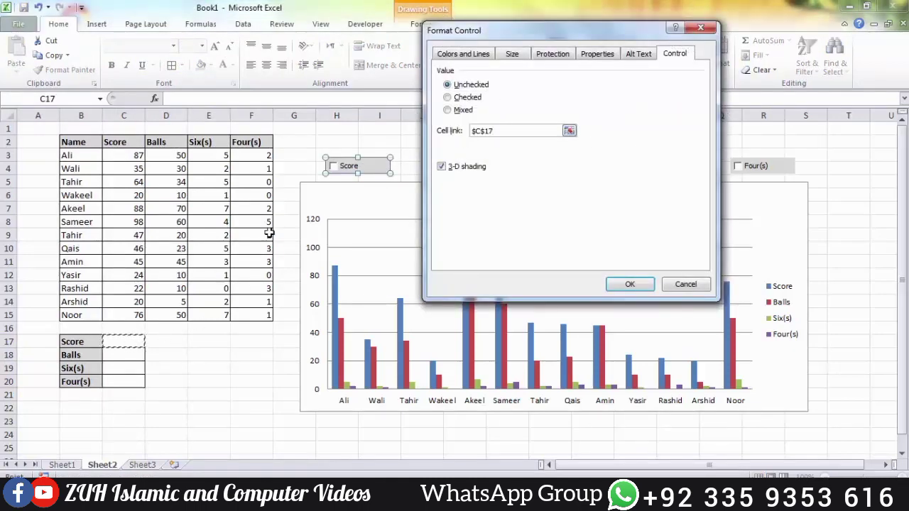
pyautogui.click(630, 284)
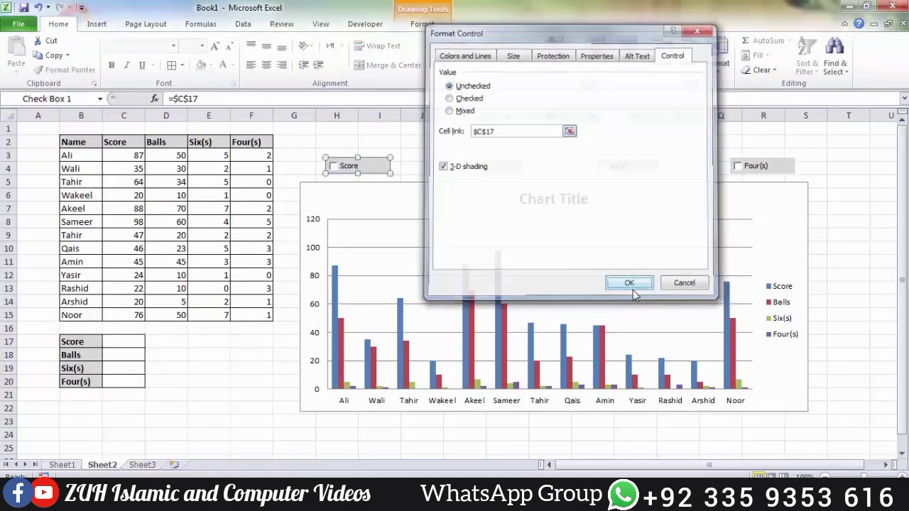
# Test the cell link by ticking and unticking the Score check box
pyautogui.click(289, 183)
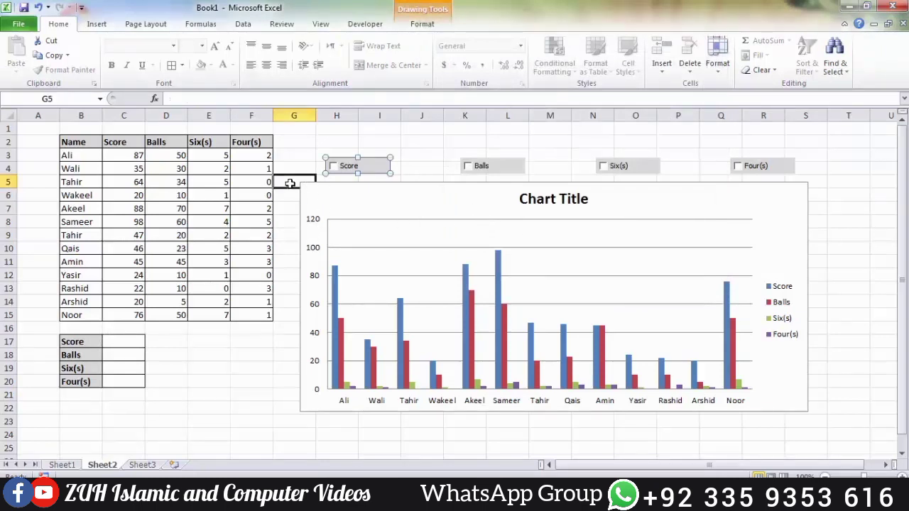
pyautogui.click(333, 168)
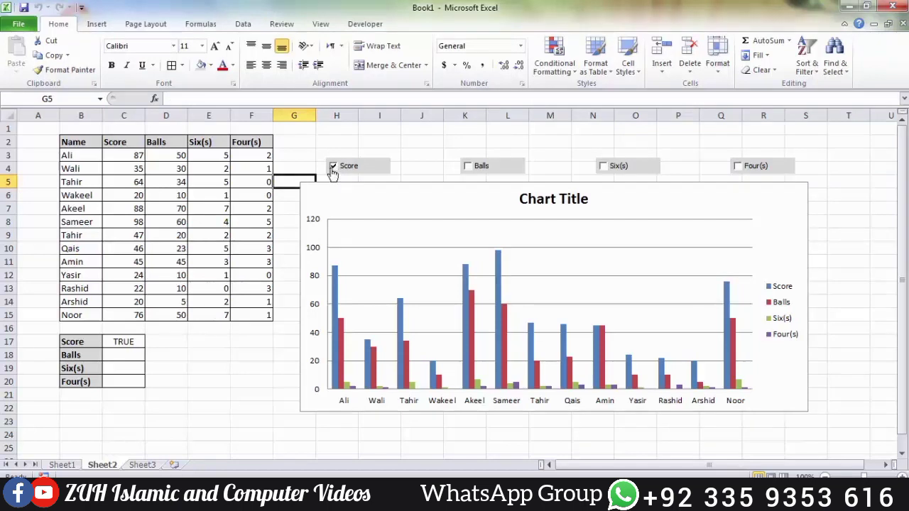
pyautogui.click(333, 168)
# Link the Balls check box to cell C18
pyautogui.rightClick(486, 166)
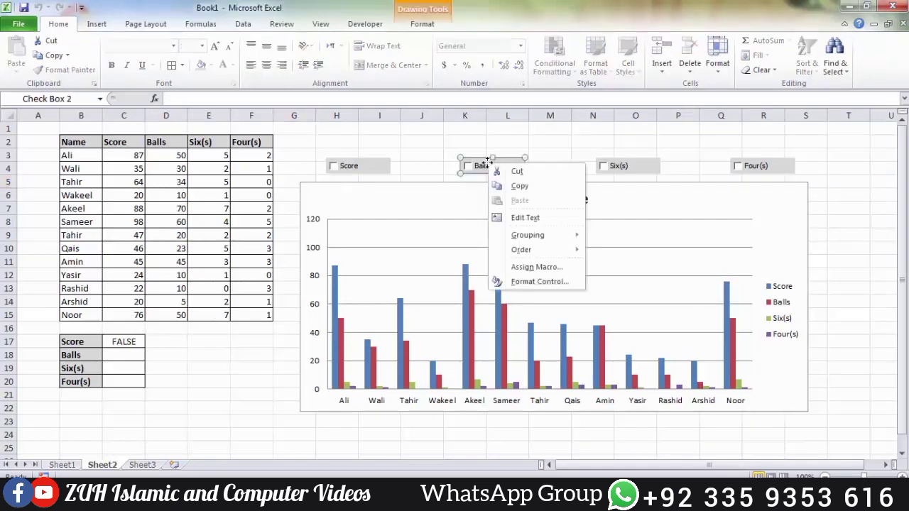
pyautogui.click(530, 282)
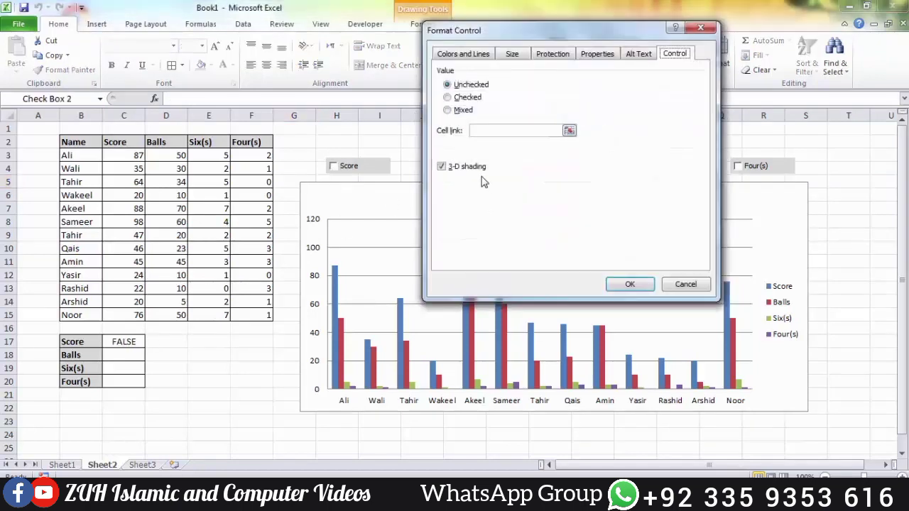
pyautogui.click(511, 131)
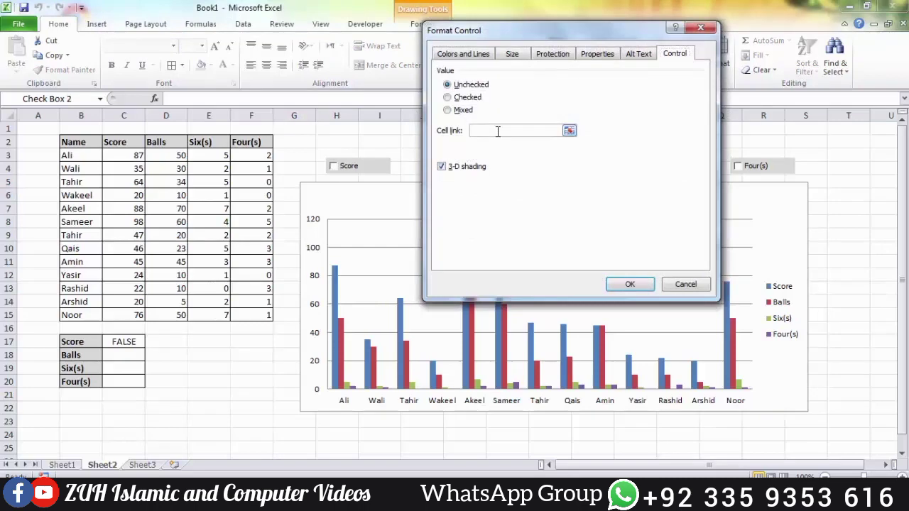
pyautogui.click(125, 355)
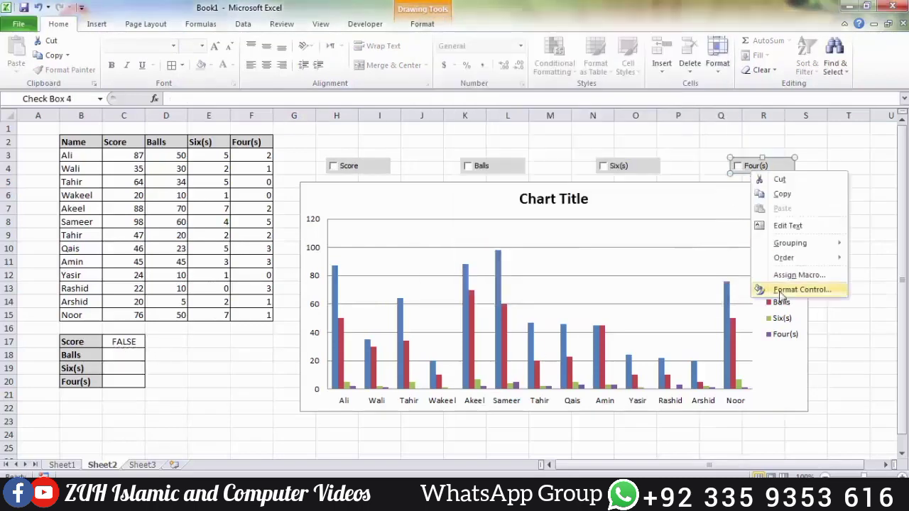
# Link the Four(s) check box to cell C20
pyautogui.click(782, 290)
pyautogui.press('Return')
pyautogui.click(305, 153)
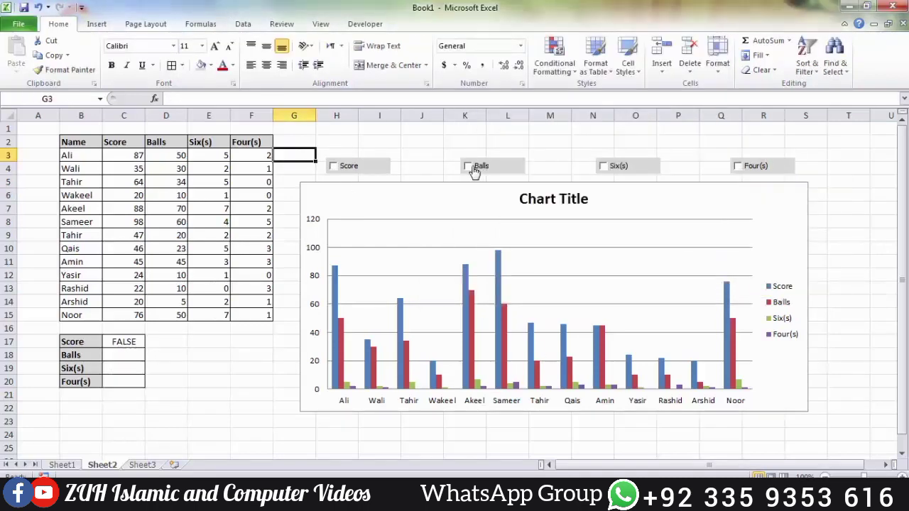
# Tick and untick the Balls, Six(s) and Four(s) check boxes so their linked cells C18:C20 receive a state
pyautogui.click(465, 169)
pyautogui.click(466, 172)
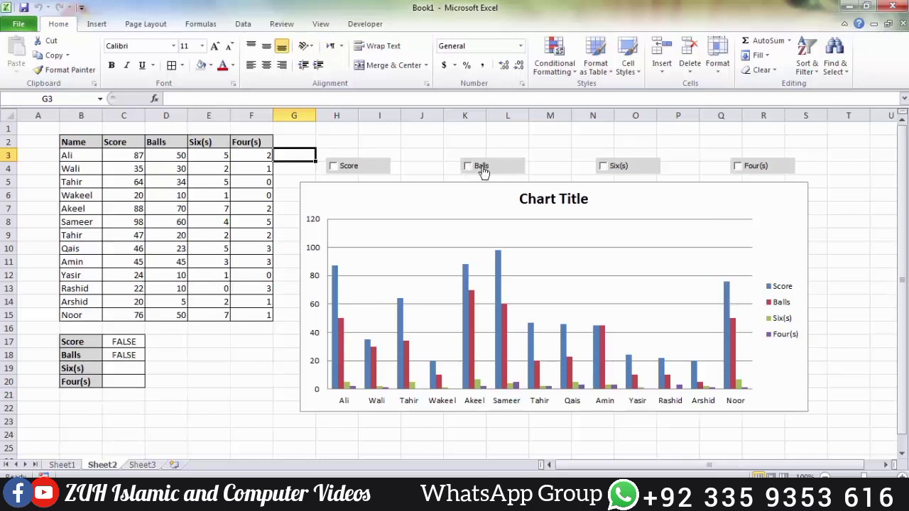
pyautogui.click(608, 166)
pyautogui.click(608, 167)
pyautogui.click(745, 174)
pyautogui.click(204, 393)
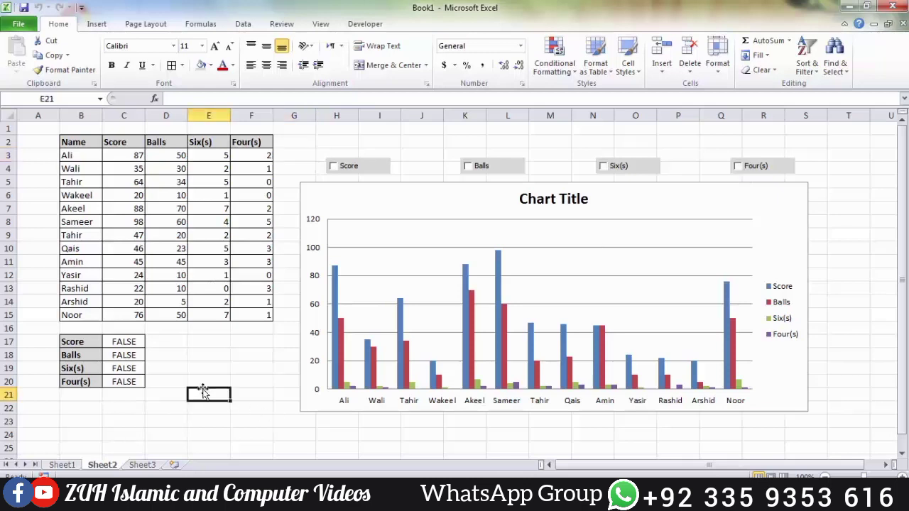
# Copy the whole score table B2:F15 and paste it below the linked cells, starting at B22
pyautogui.click(92, 420)
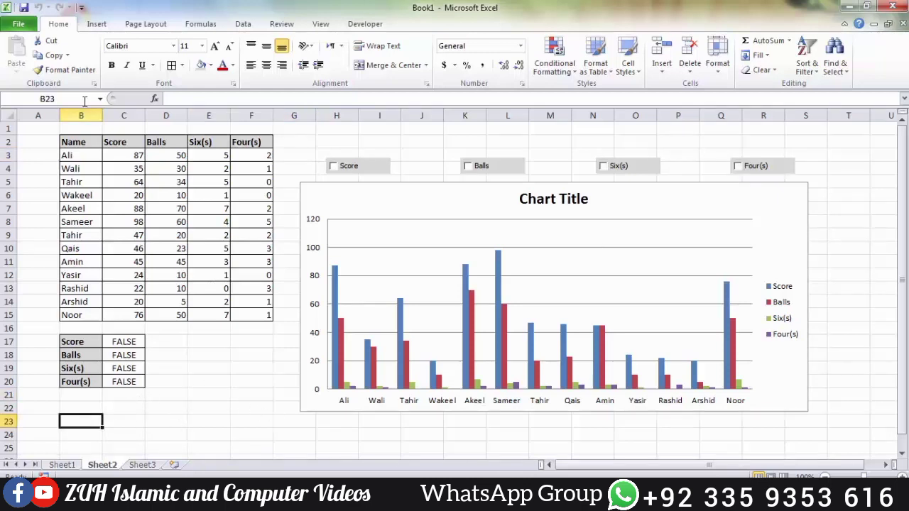
pyautogui.moveTo(80, 145); pyautogui.dragTo(251, 315)
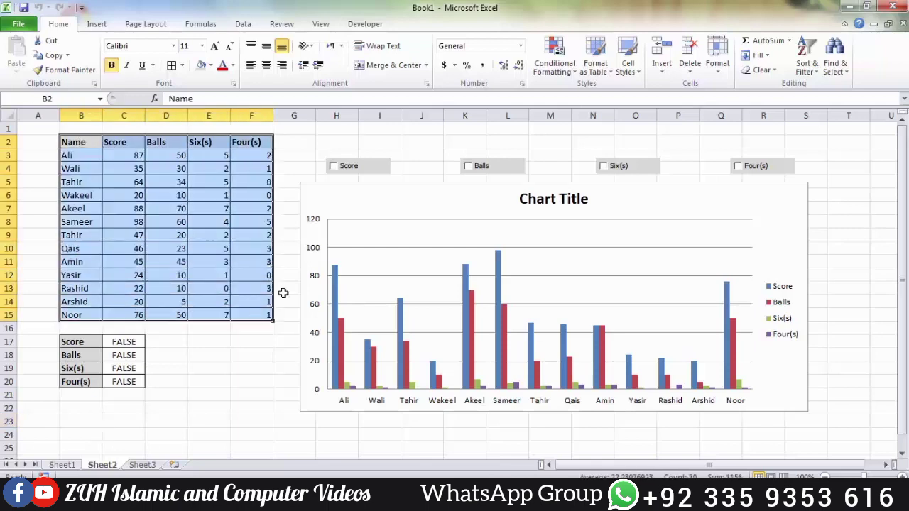
pyautogui.hotkey('ctrl', 'c')
pyautogui.scroll(-3, 270, 292)
pyautogui.click(85, 296)
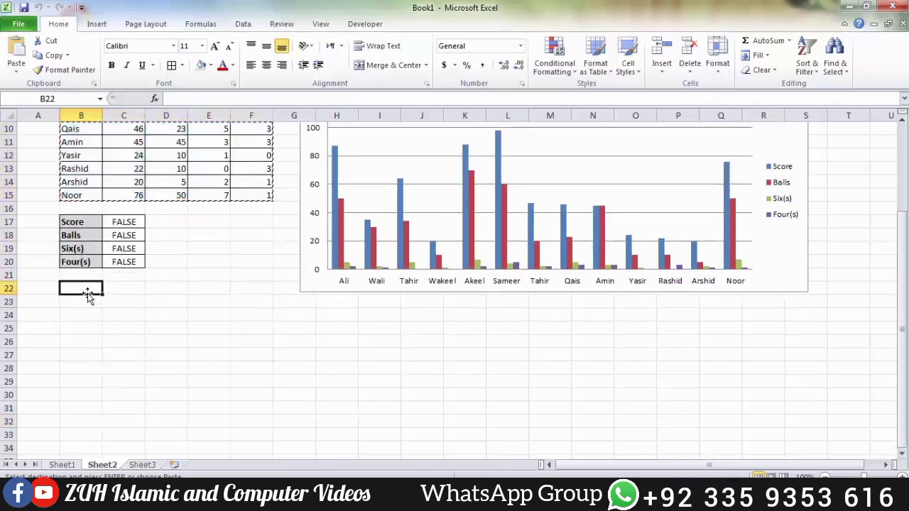
pyautogui.hotkey('ctrl', 'v')
pyautogui.click(170, 314)
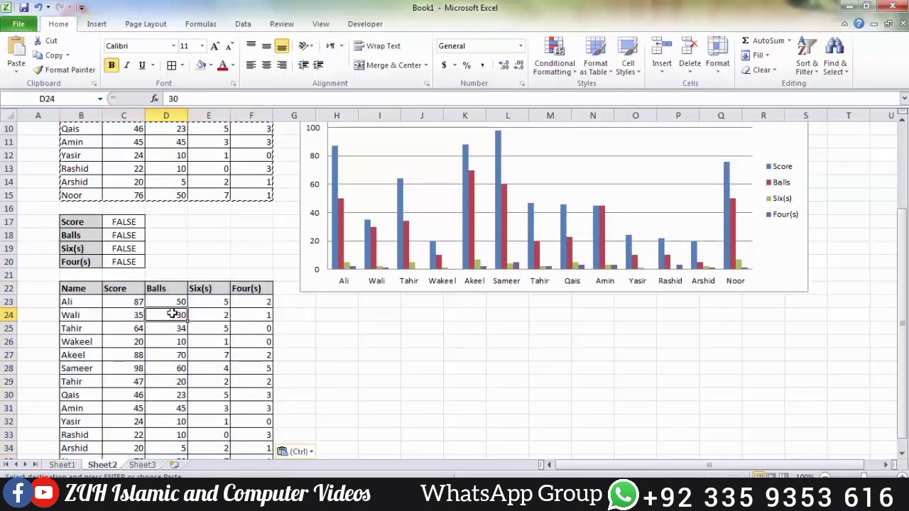
# Replace Ali's Score in C23 with the formula =IF(C17=TRUE,C3,"")
pyautogui.click(131, 302)
pyautogui.write('=')
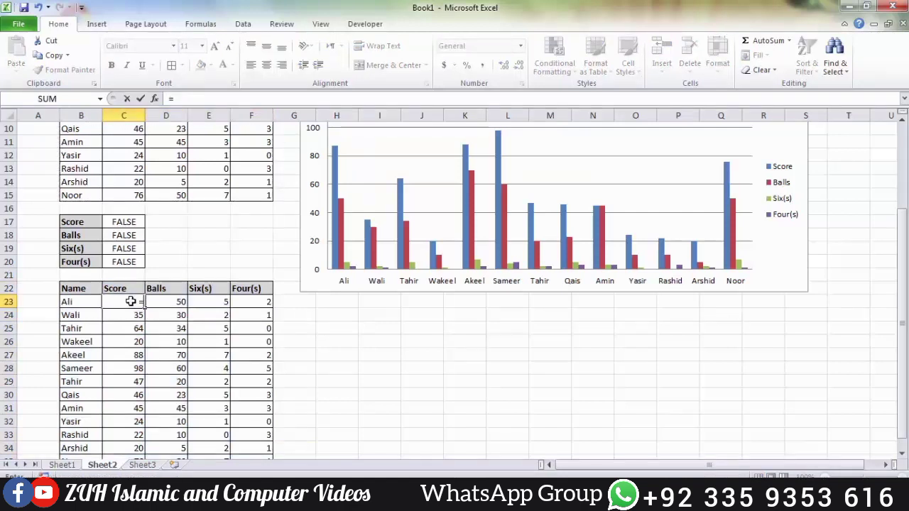
pyautogui.write('IF(')
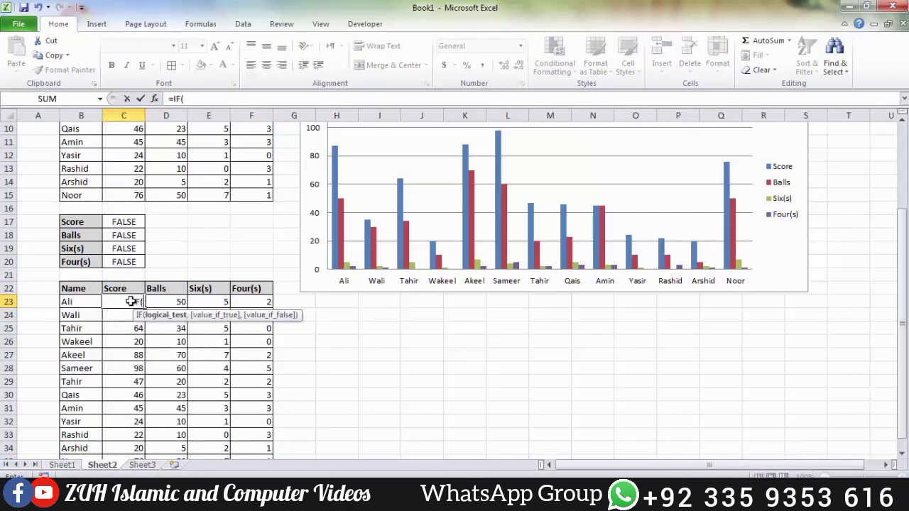
pyautogui.click(124, 222)
pyautogui.write('=')
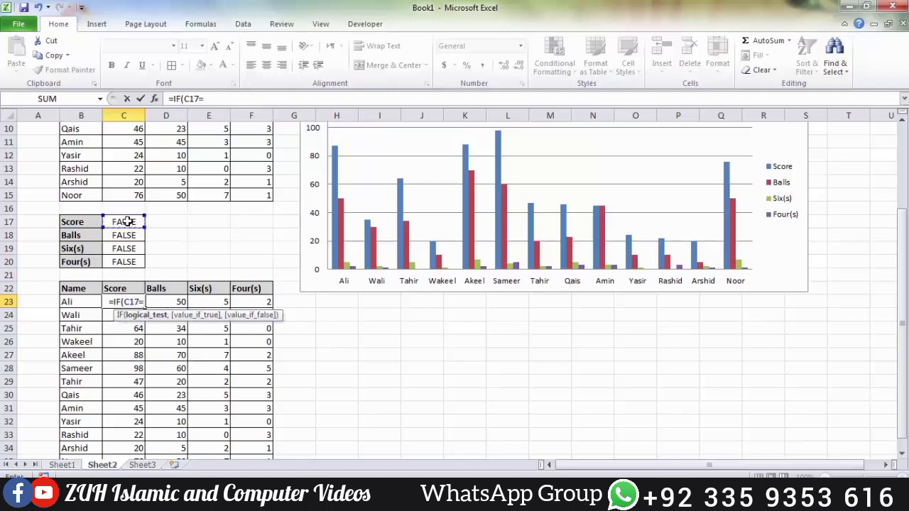
pyautogui.write('ture')
pyautogui.press('Return')
pyautogui.press('Return')
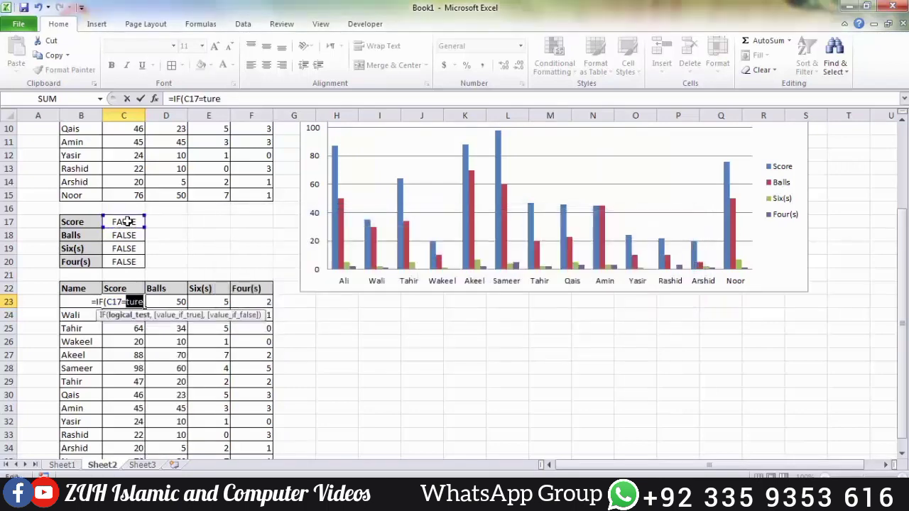
pyautogui.write('TRUE,')
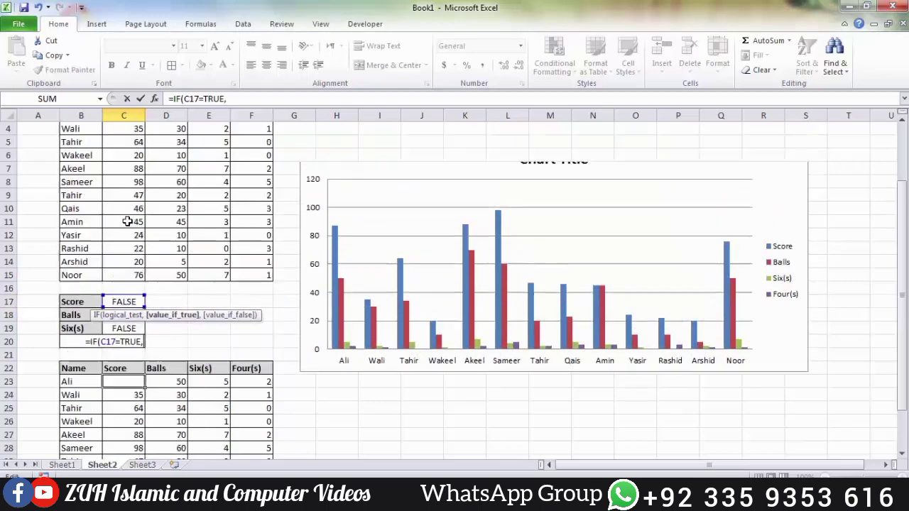
pyautogui.scroll(1, 128, 222)
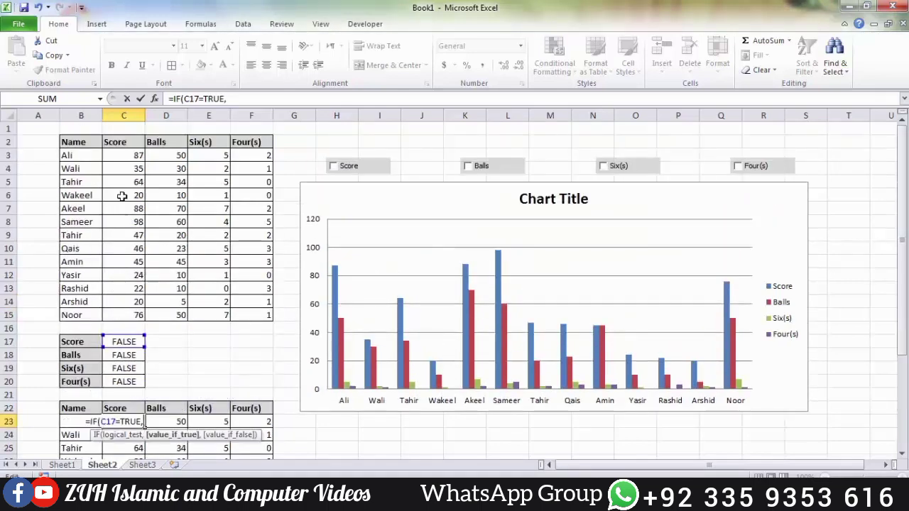
pyautogui.click(130, 155)
pyautogui.write(',"")')
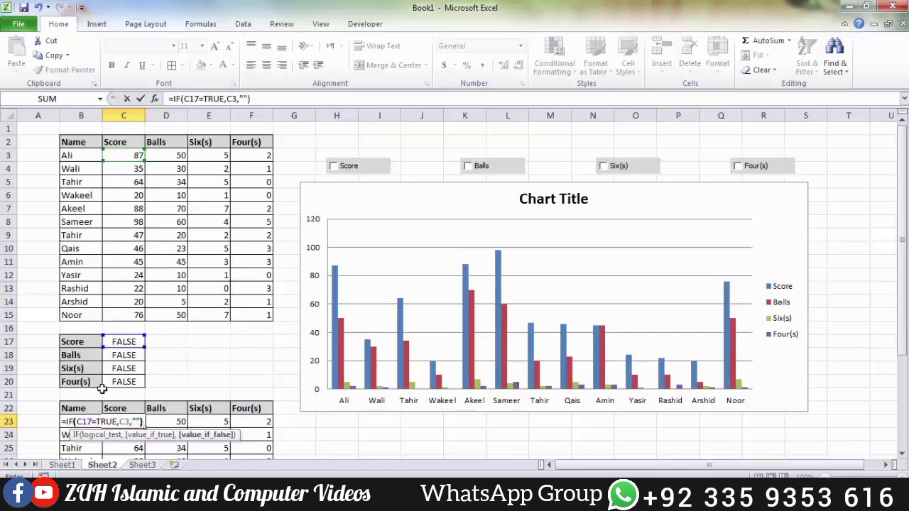
# Make the C17 reference in C23 absolute ($C$17) and fill the formula across the range C23:F35
pyautogui.click(88, 422)
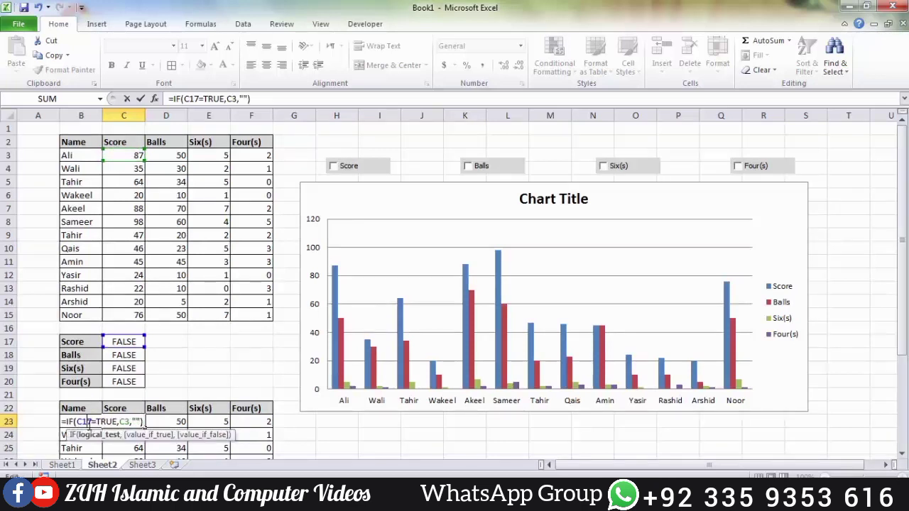
pyautogui.press('F4')
pyautogui.press('Return')
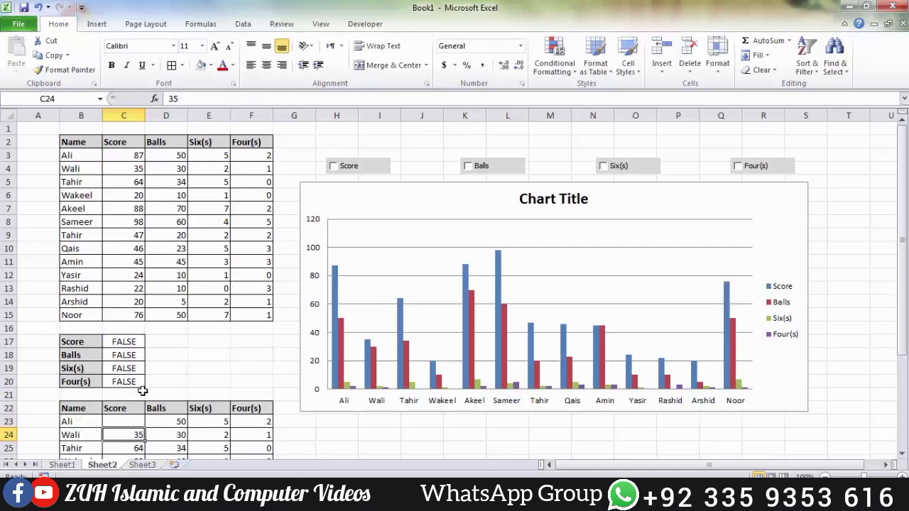
pyautogui.scroll(-4, 142, 390)
pyautogui.click(133, 264)
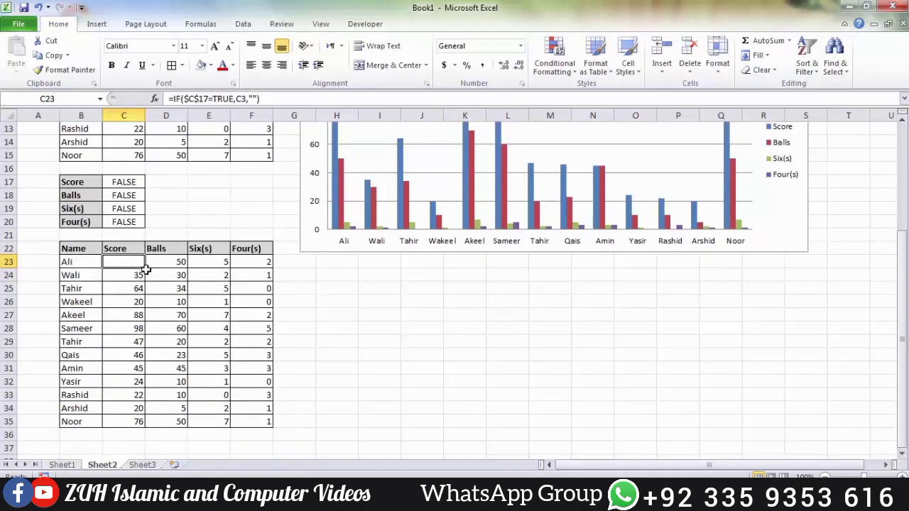
pyautogui.moveTo(144, 268); pyautogui.dragTo(272, 429)
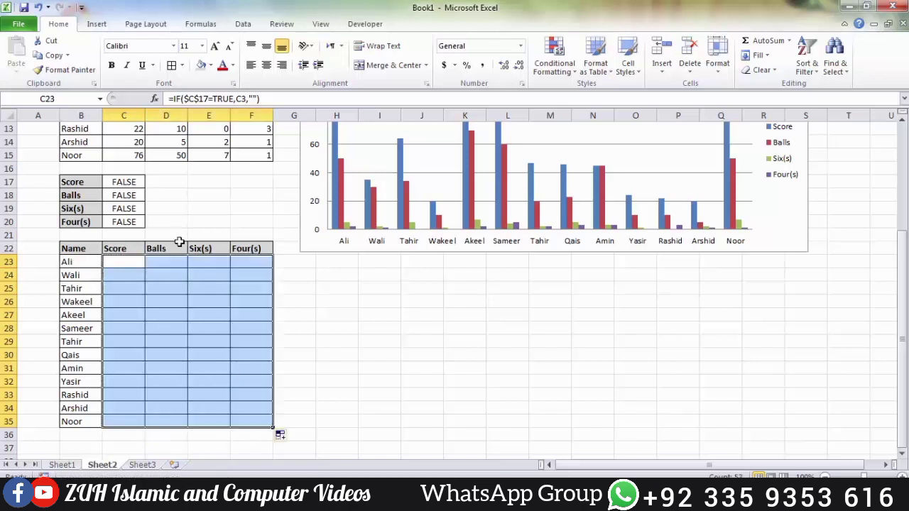
# Change the condition reference in D23 to $C$18 and fill the formula down the Balls column to D35
pyautogui.doubleClick(175, 264)
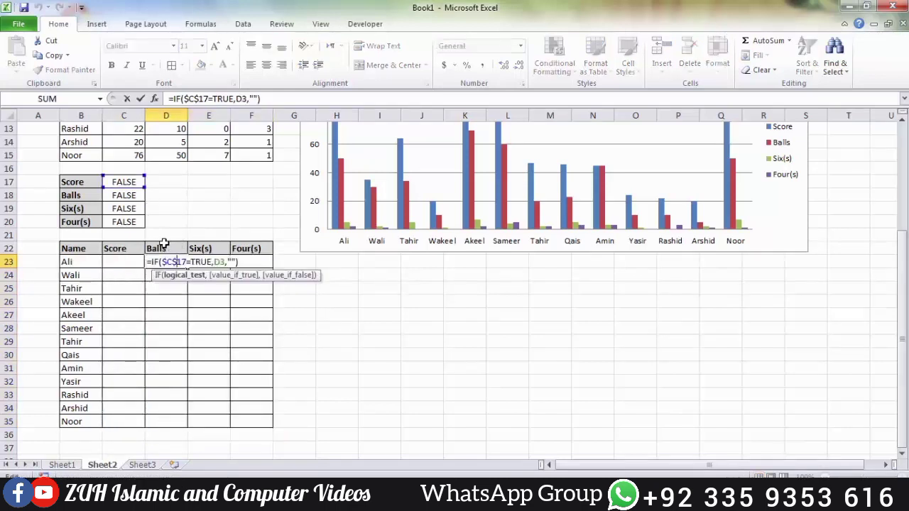
pyautogui.doubleClick(174, 262)
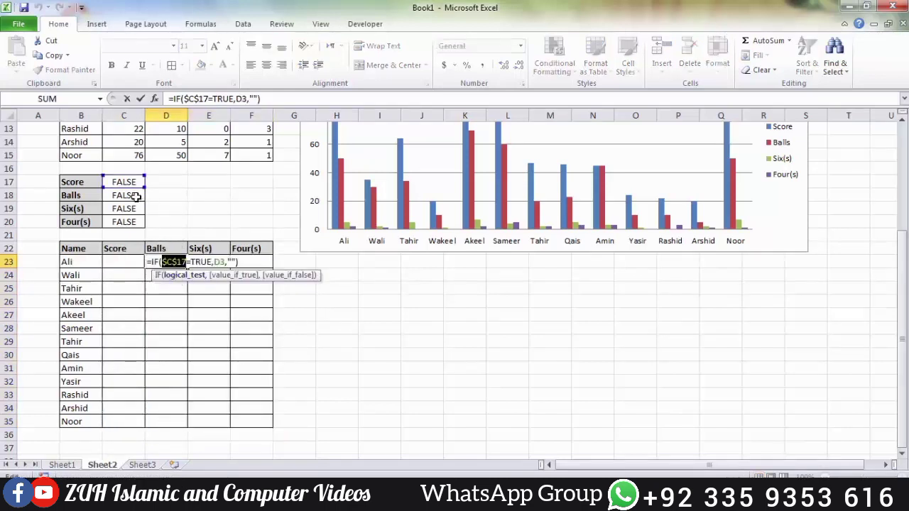
pyautogui.click(135, 198)
pyautogui.press('F4')
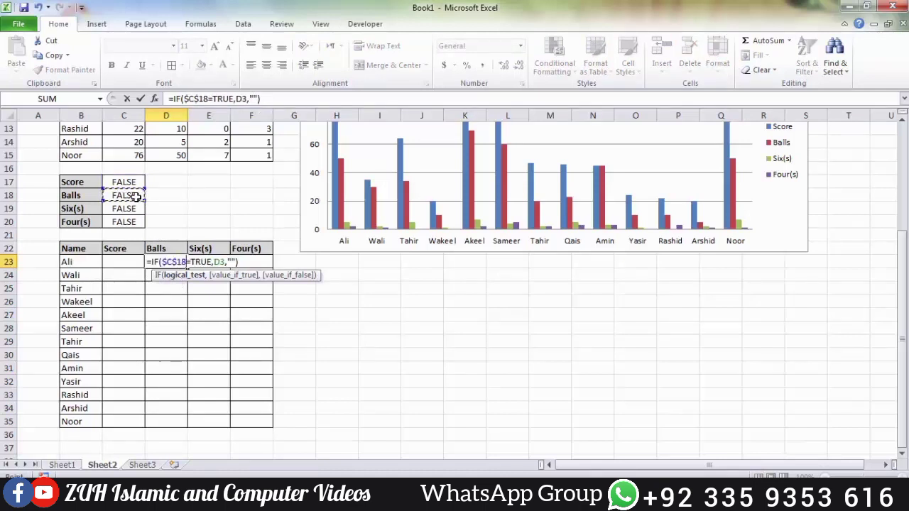
pyautogui.press('Return')
pyautogui.doubleClick(167, 262)
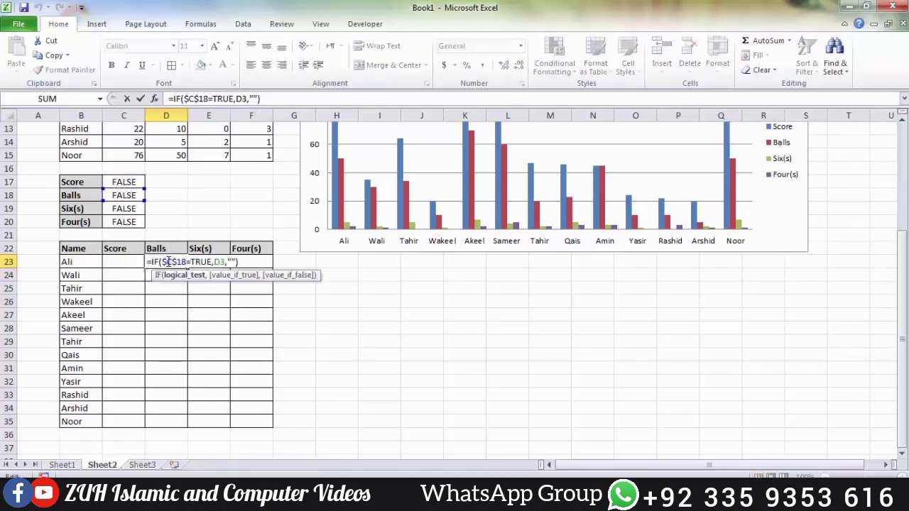
pyautogui.press('Escape')
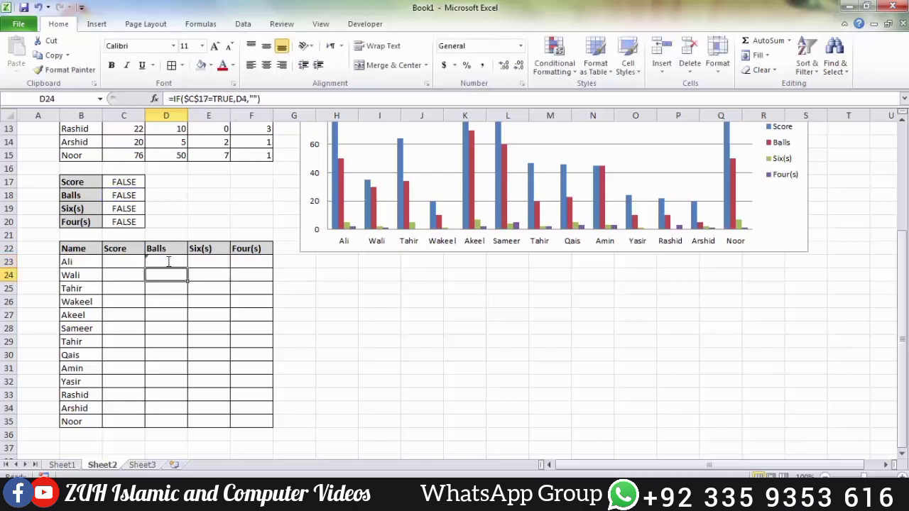
pyautogui.doubleClick(187, 267)
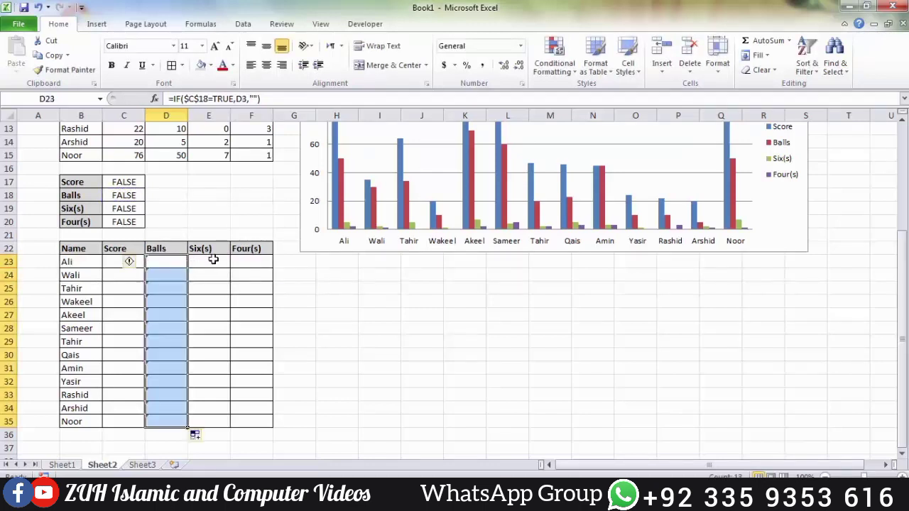
# Change the condition reference in E23 to $C$19 and fill the formula down the Six(s) column to E35
pyautogui.doubleClick(213, 261)
pyautogui.moveTo(204, 262); pyautogui.dragTo(228, 262)
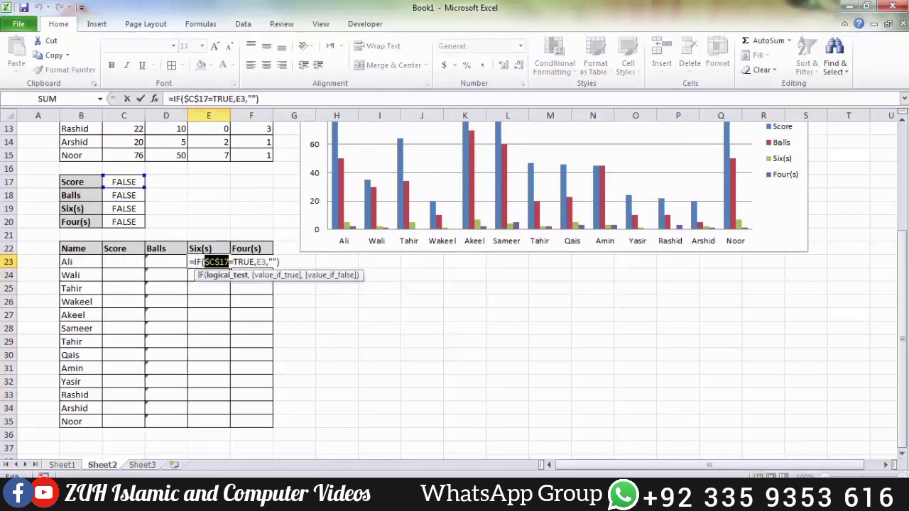
pyautogui.click(124, 209)
pyautogui.press('F4')
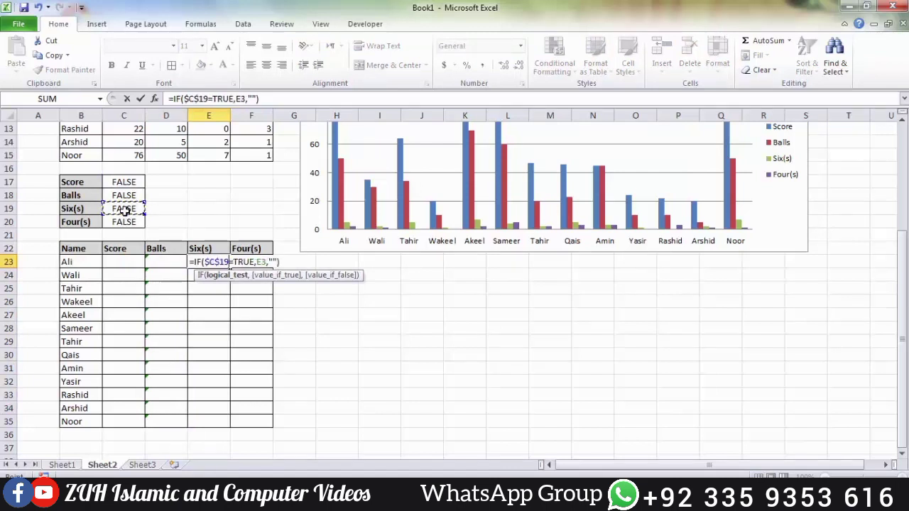
pyautogui.press('Return')
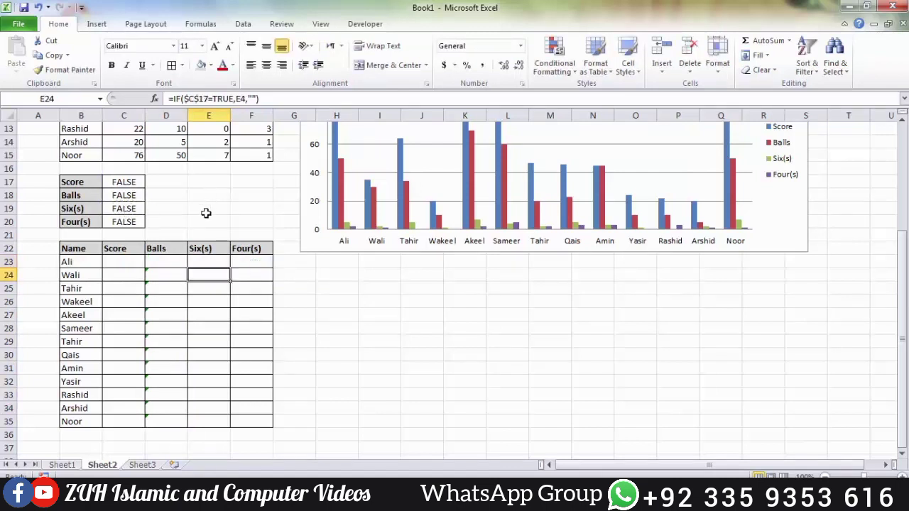
pyautogui.click(215, 262)
pyautogui.doubleClick(231, 268)
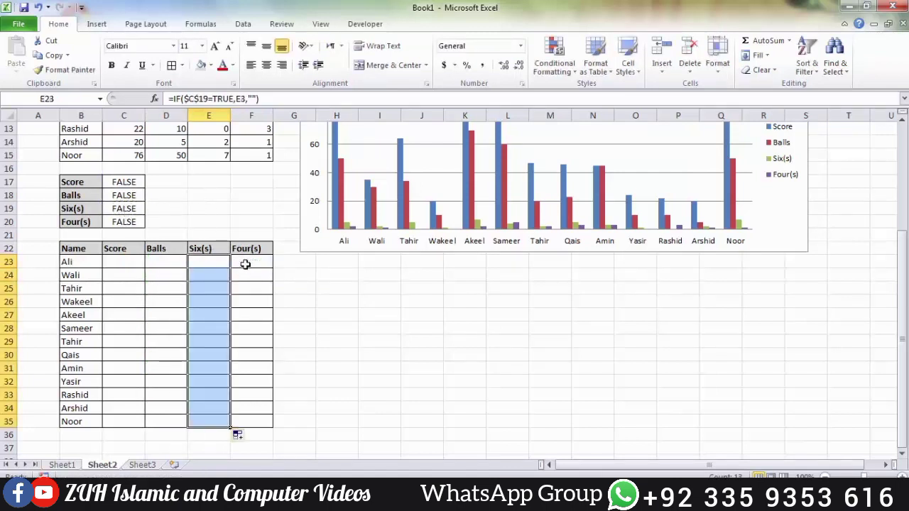
# Change the condition reference in F23 to $C$20 and fill the formula down the Four(s) column to F35
pyautogui.doubleClick(245, 263)
pyautogui.doubleClick(257, 263)
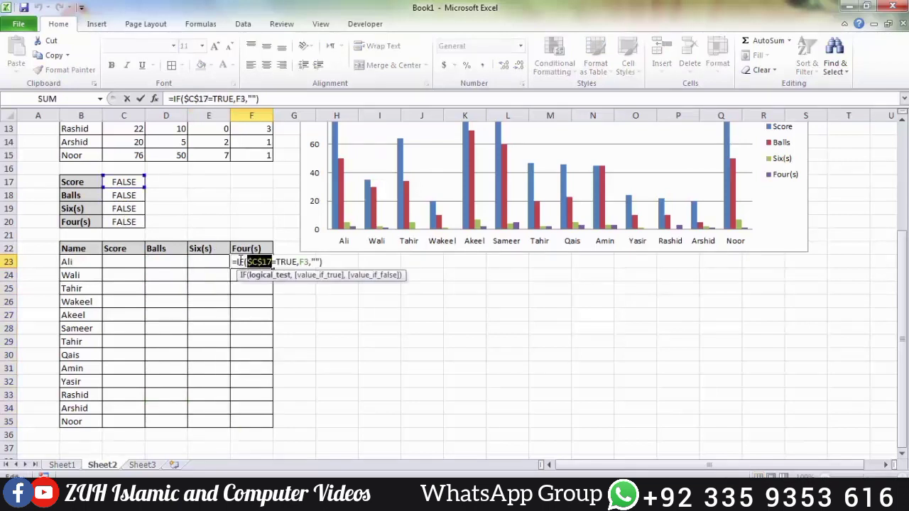
pyautogui.click(132, 222)
pyautogui.press('F4')
pyautogui.press('Return')
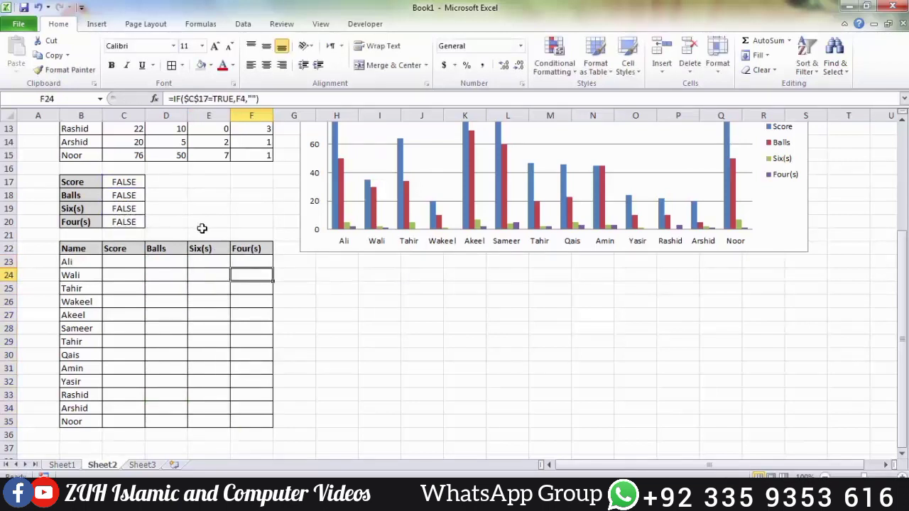
pyautogui.click(252, 262)
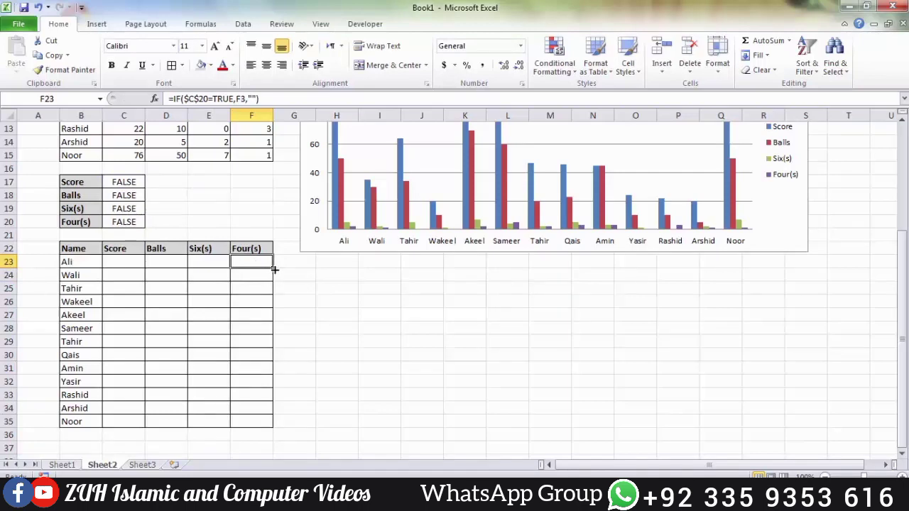
pyautogui.doubleClick(274, 269)
pyautogui.click(332, 293)
# Zoom the sheet out to 70% to fit the chart, check boxes and both tables in view
pyautogui.scroll(2, 333, 293)
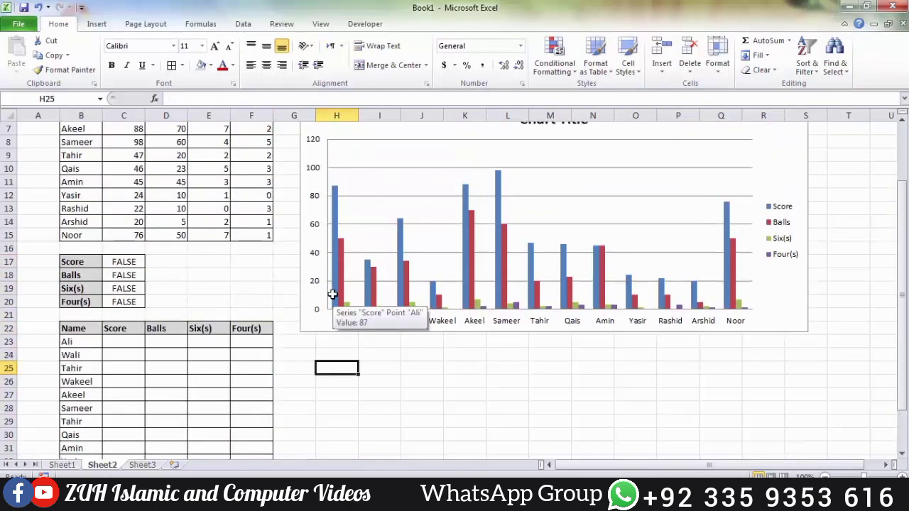
pyautogui.scroll(2, 334, 296)
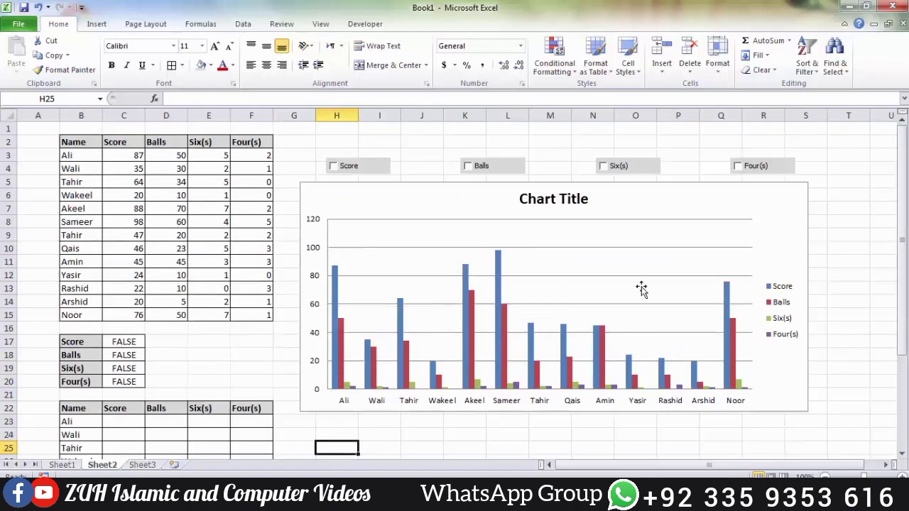
pyautogui.click(824, 477)
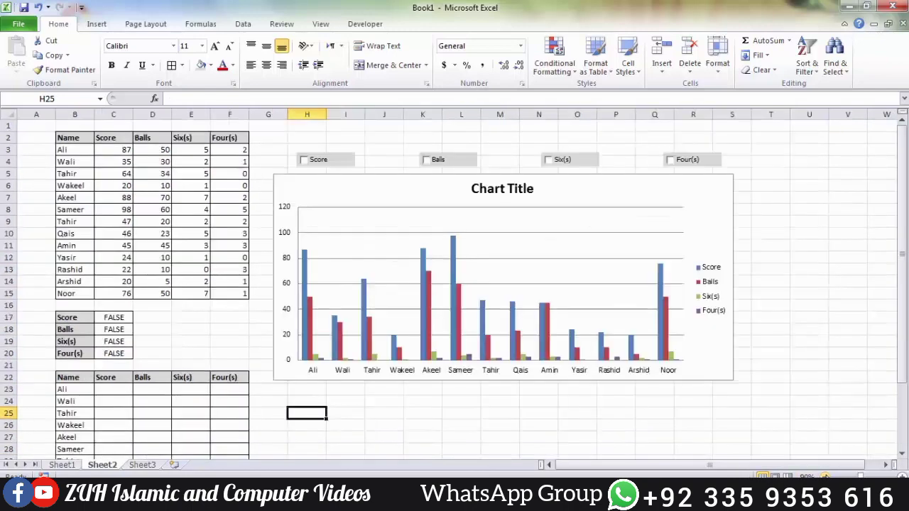
pyautogui.click(825, 478)
pyautogui.click(825, 478)
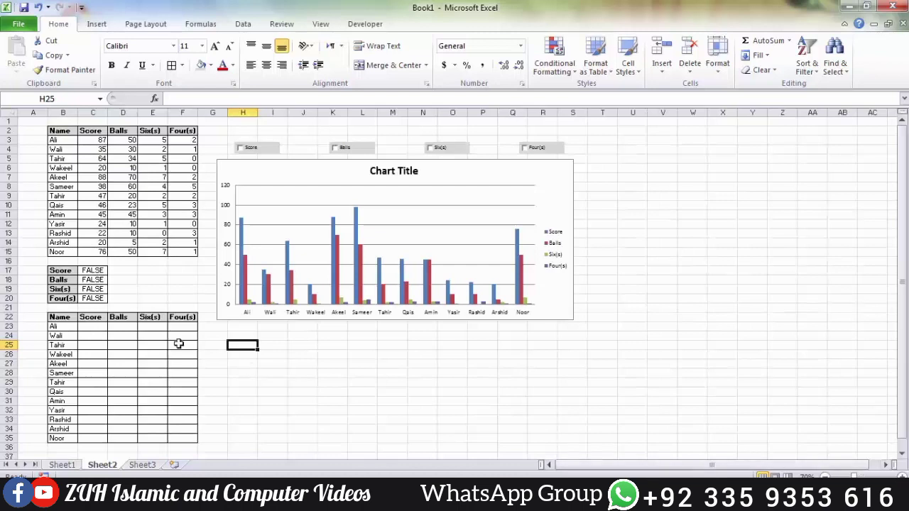
# Test the Score, Balls, Six(s) and Four(s) check boxes against the second table by switching each one on and off again
pyautogui.click(240, 148)
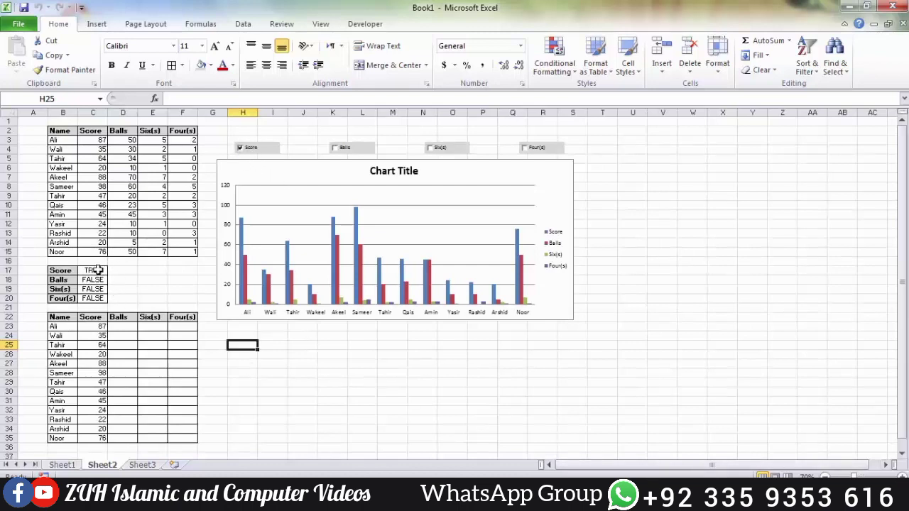
pyautogui.click(240, 149)
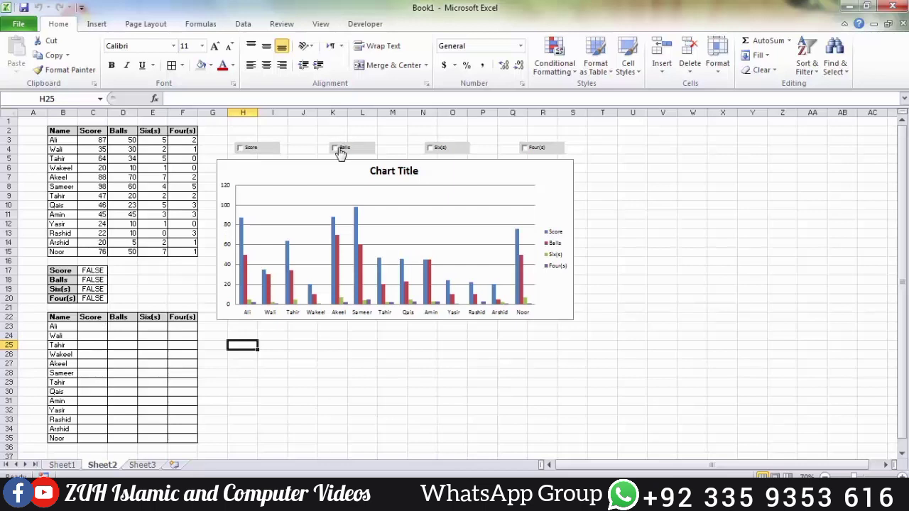
pyautogui.click(335, 149)
pyautogui.click(337, 149)
pyautogui.click(433, 152)
pyautogui.click(434, 154)
pyautogui.click(531, 153)
pyautogui.click(533, 155)
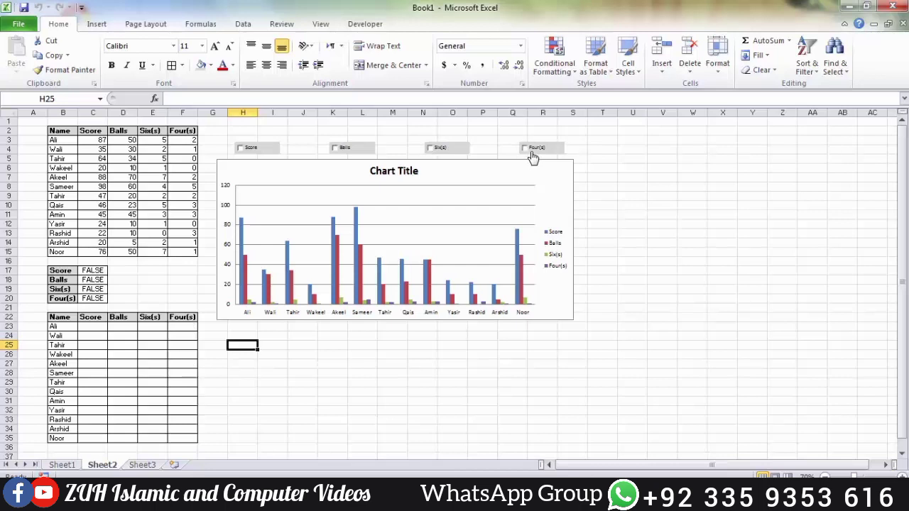
# Move the chart's source data from the original table to the formula table in B23:F35, keeping the original header row for series names
pyautogui.click(340, 167)
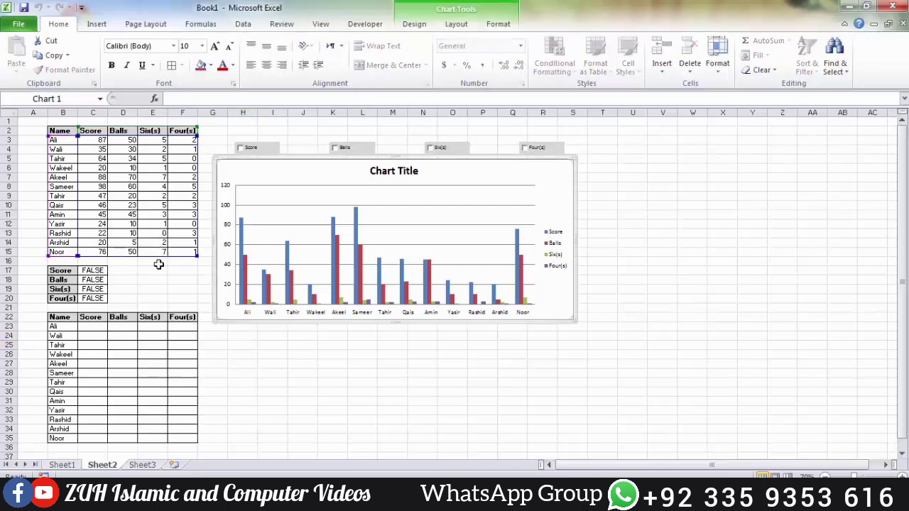
pyautogui.moveTo(159, 257); pyautogui.dragTo(161, 443)
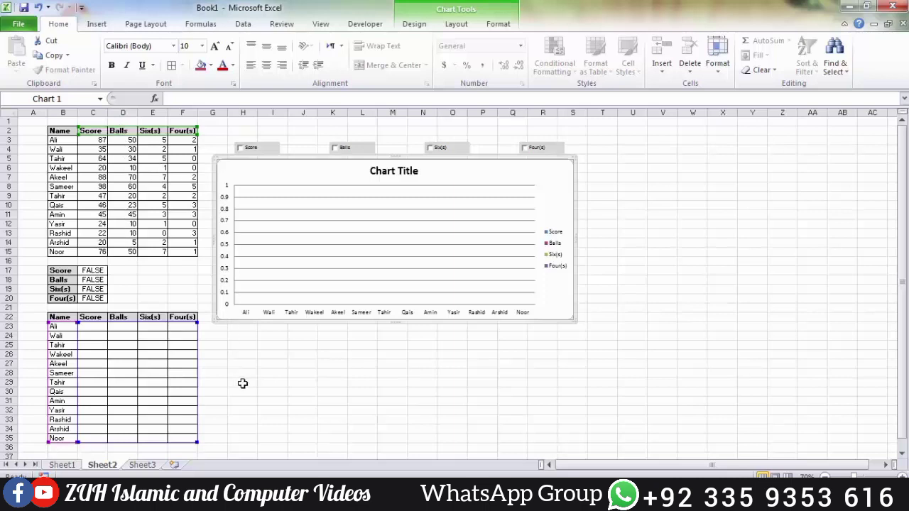
pyautogui.click(243, 384)
# Show all four series in the chart by ticking the Score, Balls, Four(s) and Six(s) check boxes, toggling Six(s) off and on along the way
pyautogui.click(241, 149)
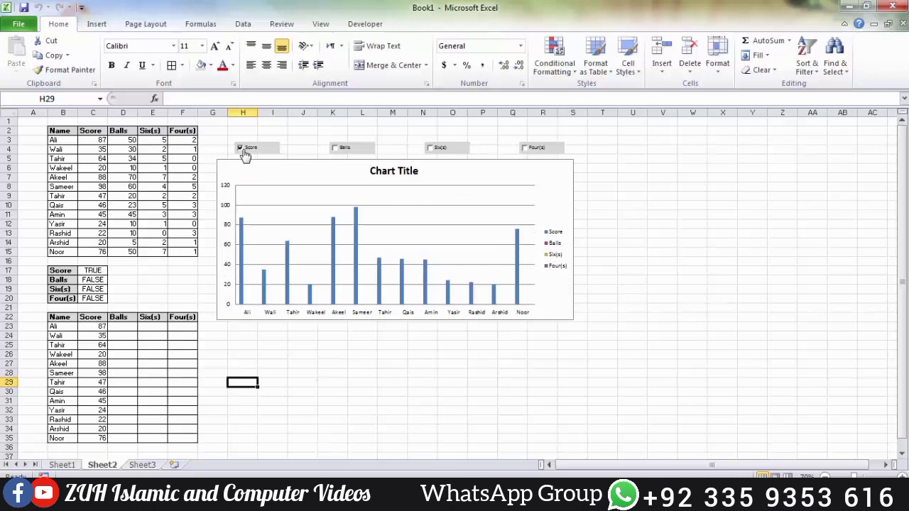
pyautogui.click(336, 148)
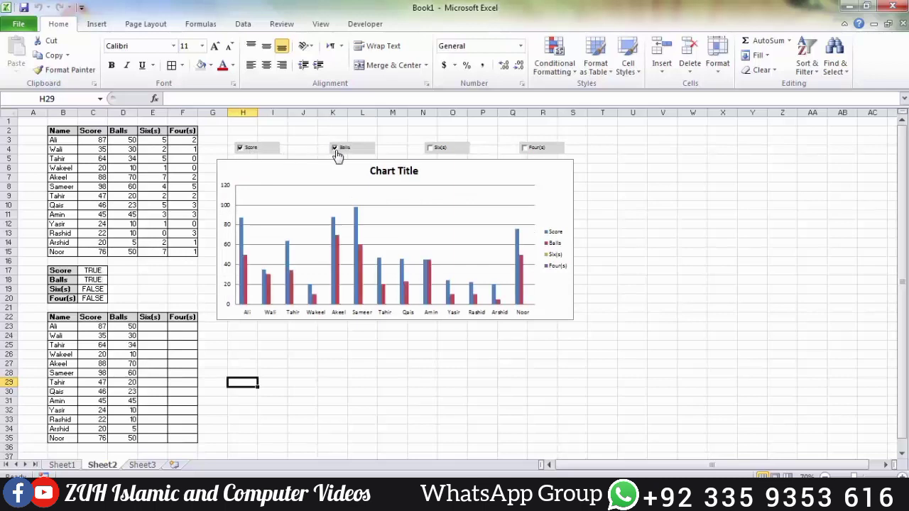
pyautogui.click(431, 150)
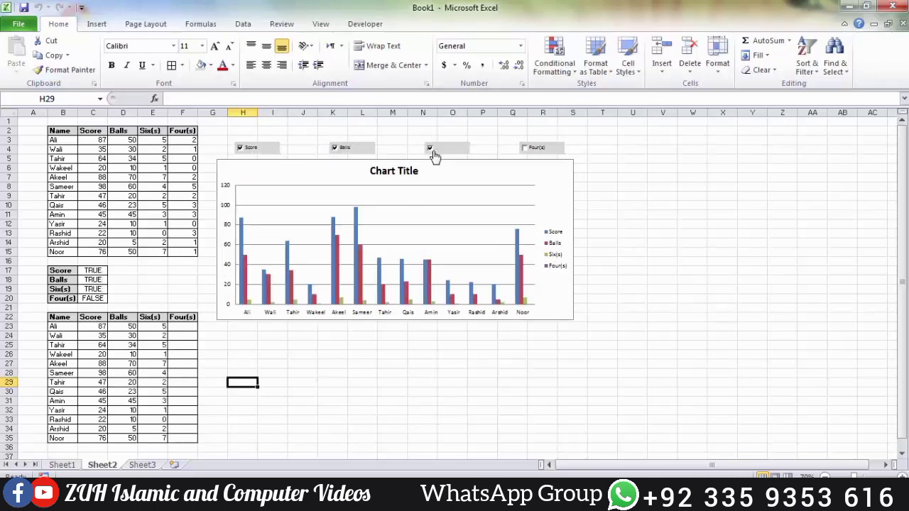
pyautogui.click(431, 148)
pyautogui.click(525, 149)
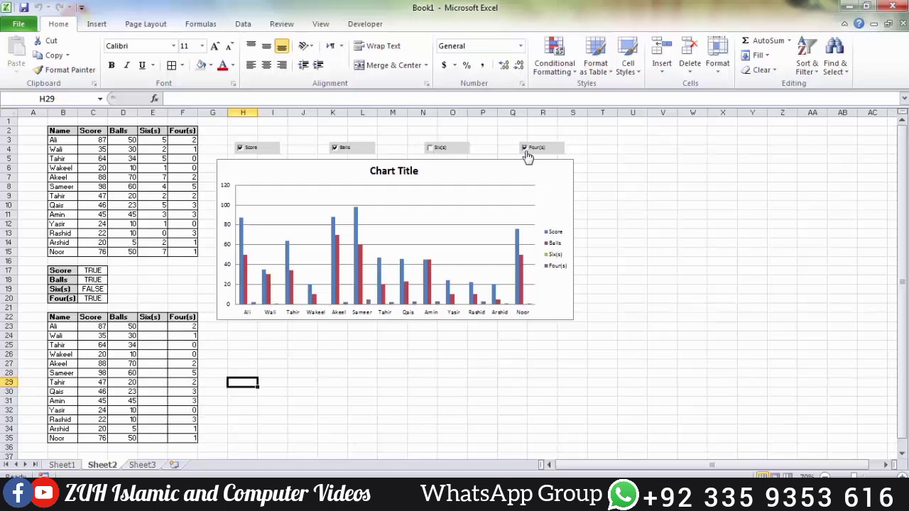
pyautogui.click(431, 149)
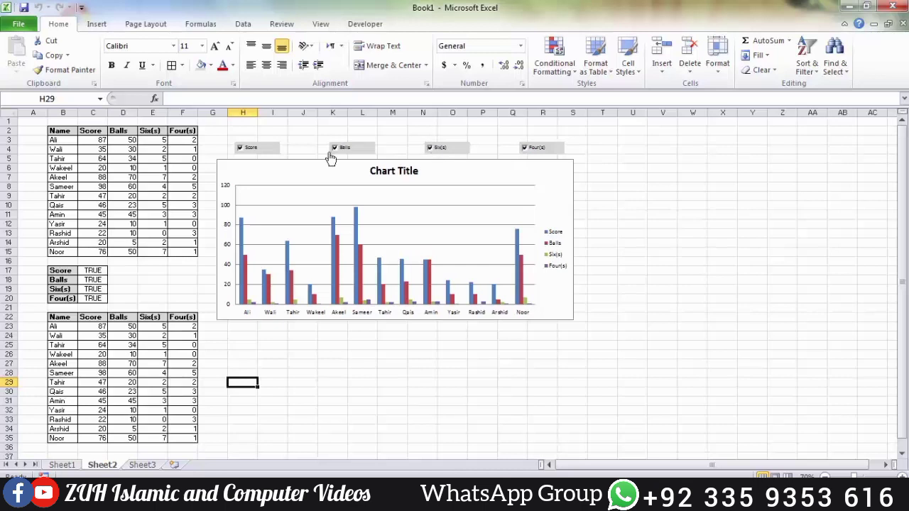
# Toggle the Score and Balls series off and back on, and hide the Six(s) series by clearing its check box
pyautogui.click(242, 149)
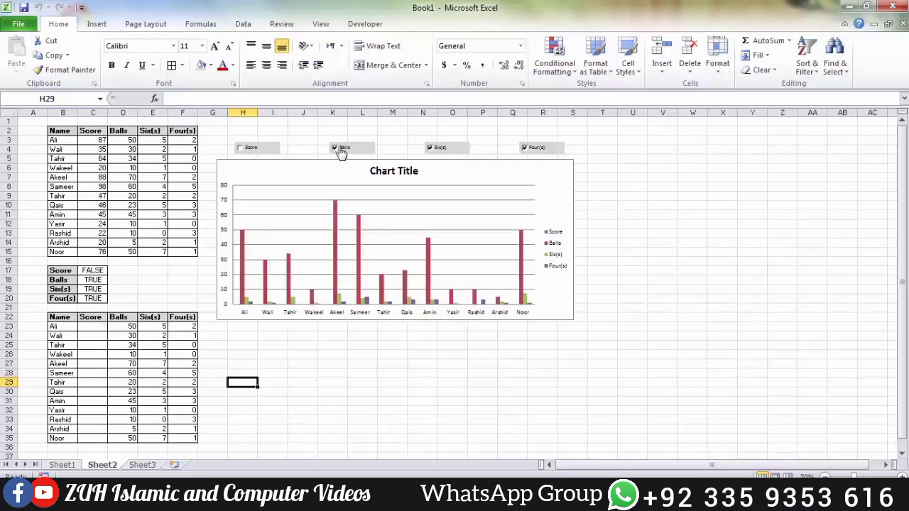
pyautogui.click(339, 147)
pyautogui.click(341, 148)
pyautogui.click(242, 150)
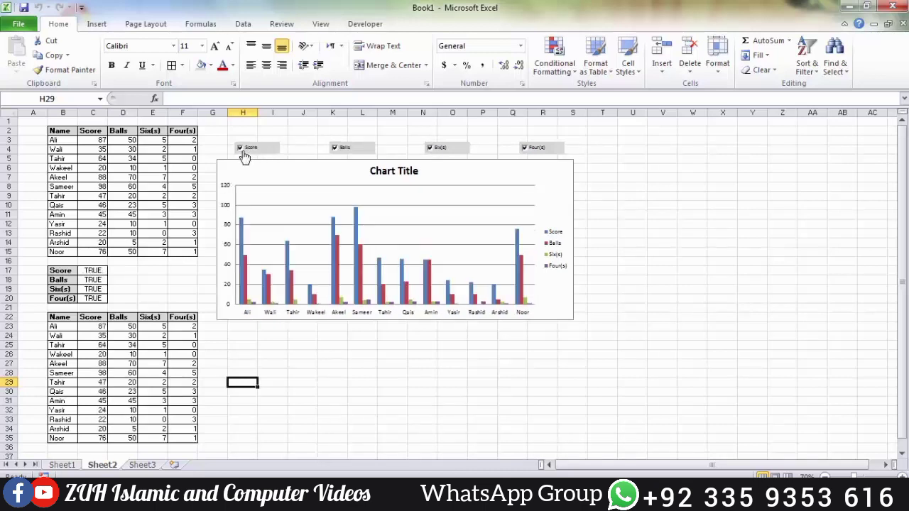
pyautogui.click(436, 154)
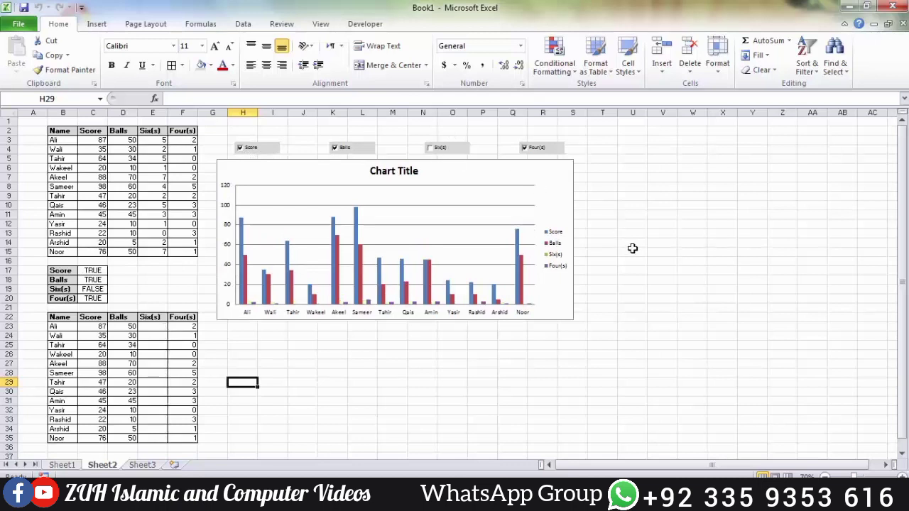
pyautogui.click(633, 250)
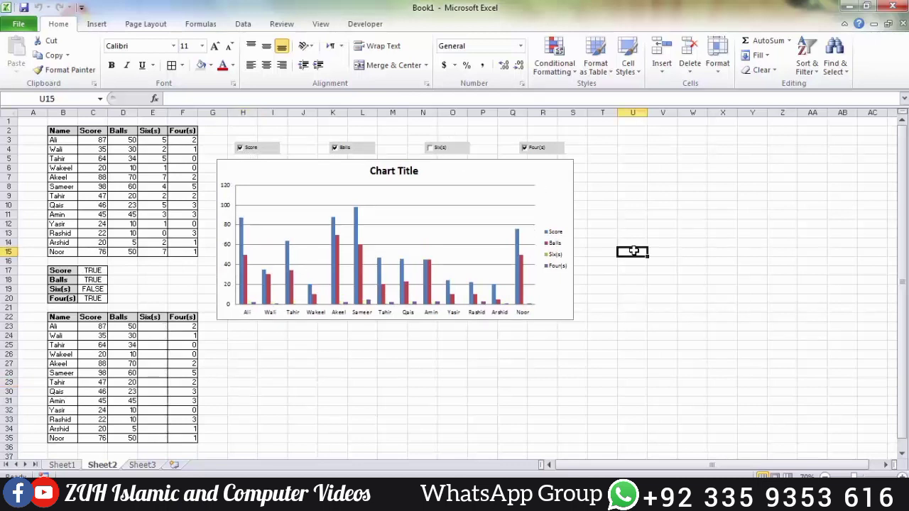